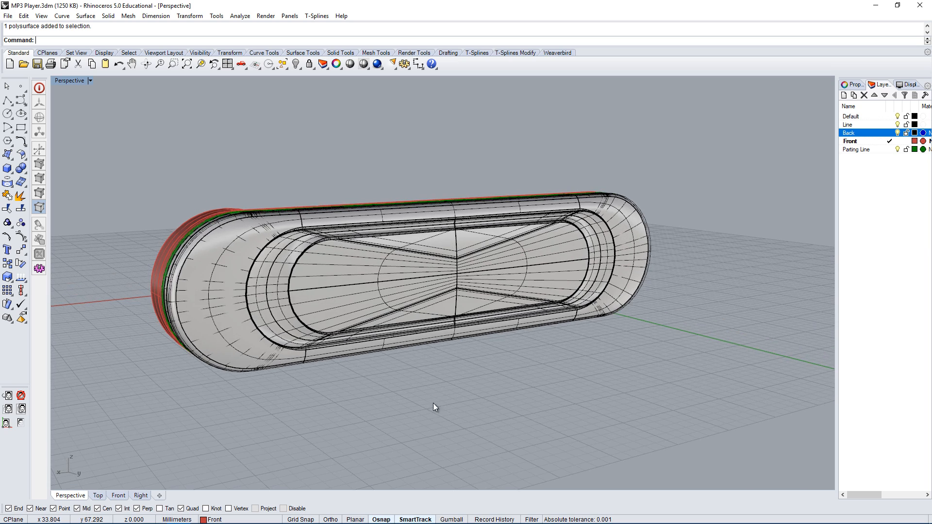
Step: Explode the back shell polysurface into separate surfaces and pick each of the four quarter surfaces of its recessed floor
{"action": "left_click", "coordinate": [499, 276]}
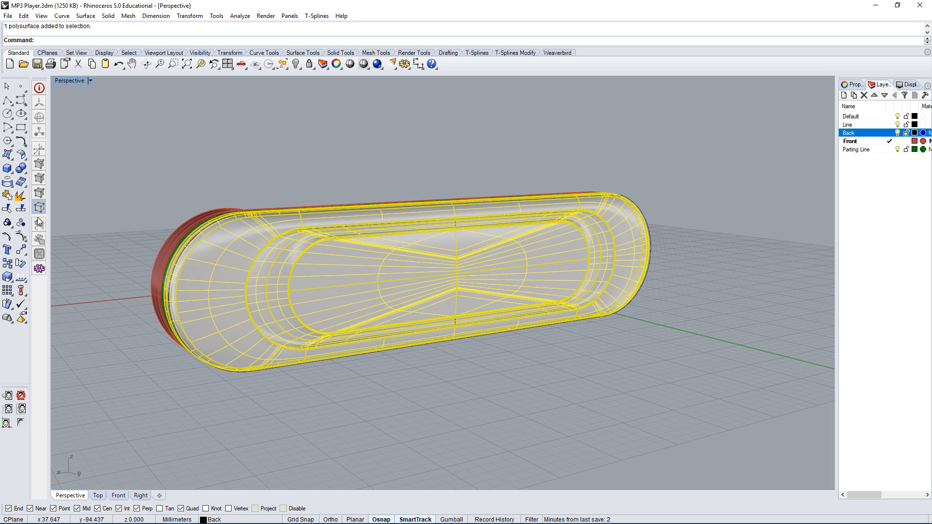
{"action": "left_click", "coordinate": [21, 196]}
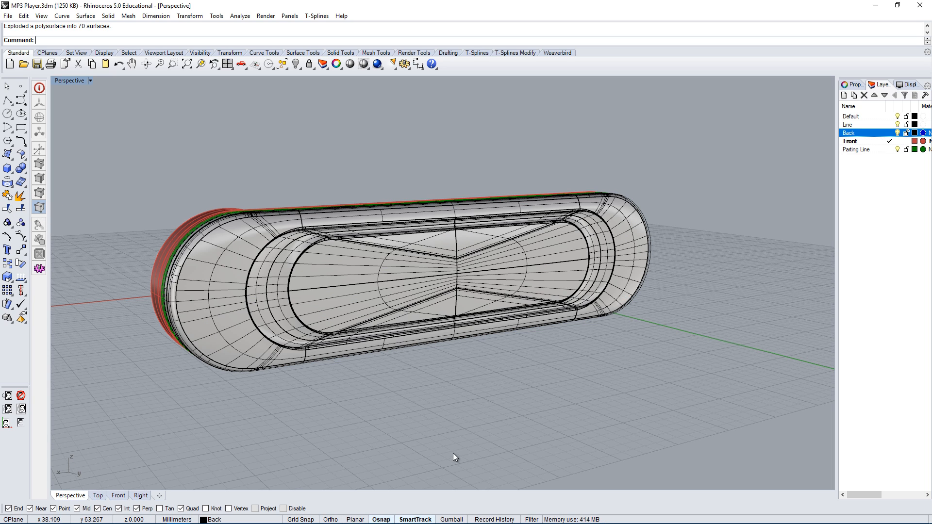
{"action": "left_click", "coordinate": [418, 257]}
{"action": "left_click", "coordinate": [509, 254]}
{"action": "left_click", "coordinate": [471, 295]}
{"action": "left_click", "coordinate": [417, 291]}
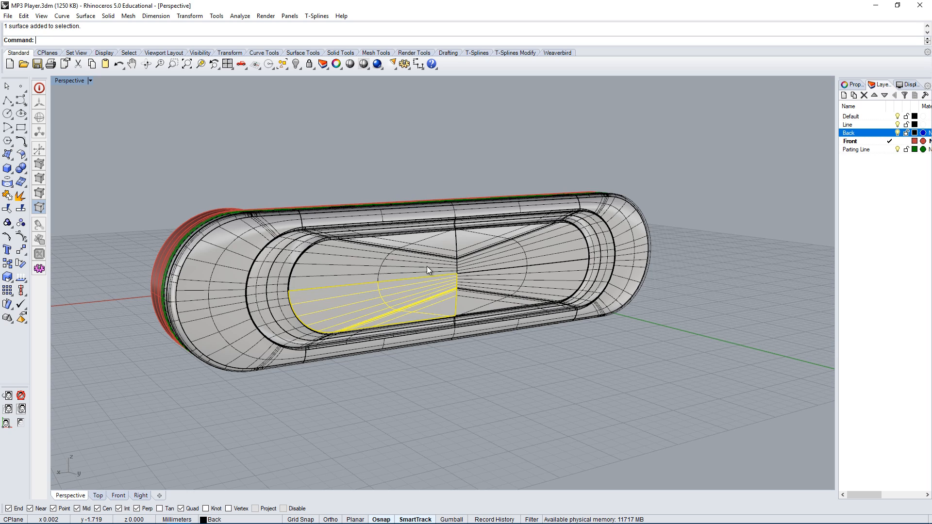
Step: Show the control points of the upper-left quarter surface and select the surface point at its upper corner on the centre seam
{"action": "right_click_drag", "start_coordinate": [427, 266], "coordinate": [415, 263]}
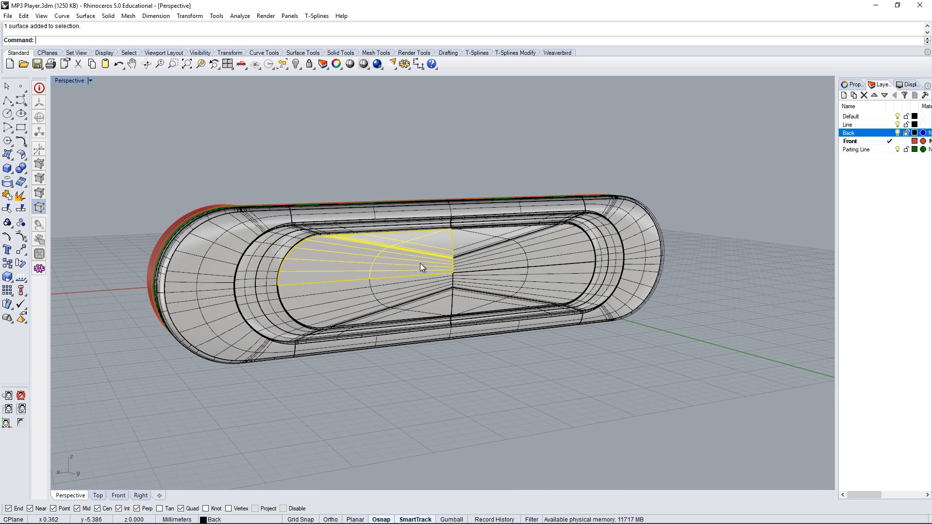
{"action": "left_click", "coordinate": [21, 236]}
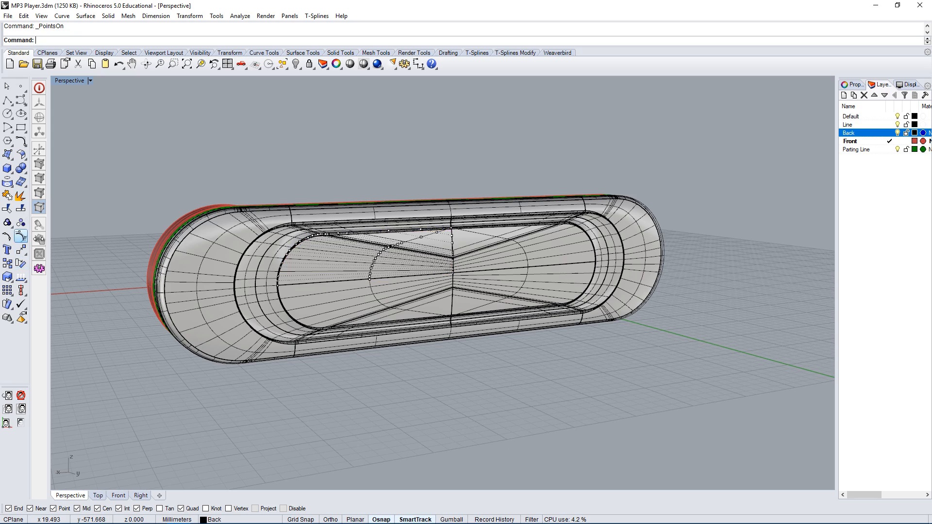
{"action": "right_click_drag", "start_coordinate": [418, 218], "coordinate": [428, 216]}
{"action": "scroll", "coordinate": [435, 221], "scroll_direction": "up", "scroll_amount": 4}
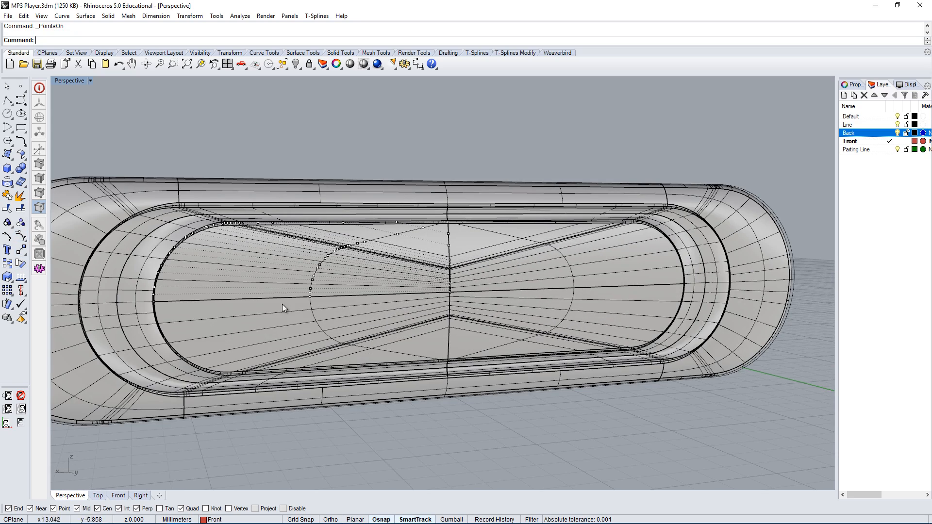
{"action": "scroll", "coordinate": [425, 252], "scroll_direction": "up", "scroll_amount": 5}
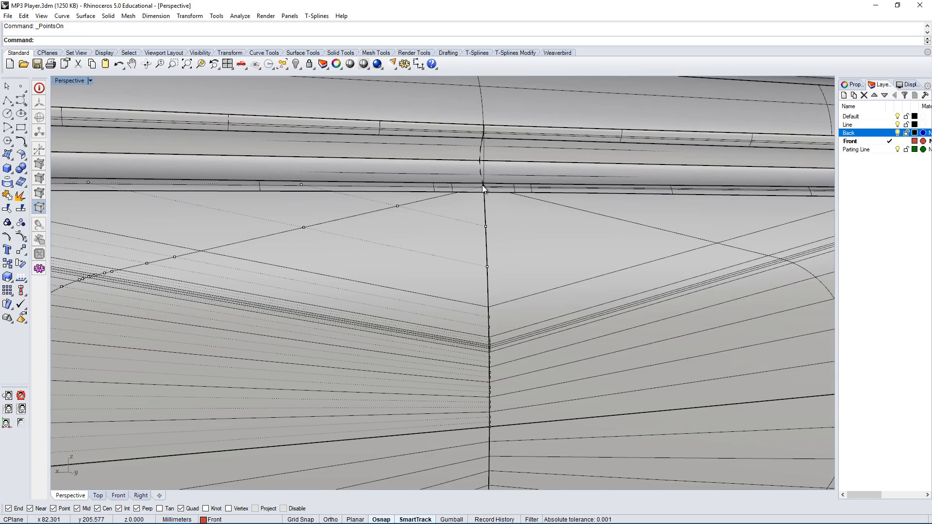
{"action": "left_click", "coordinate": [482, 186]}
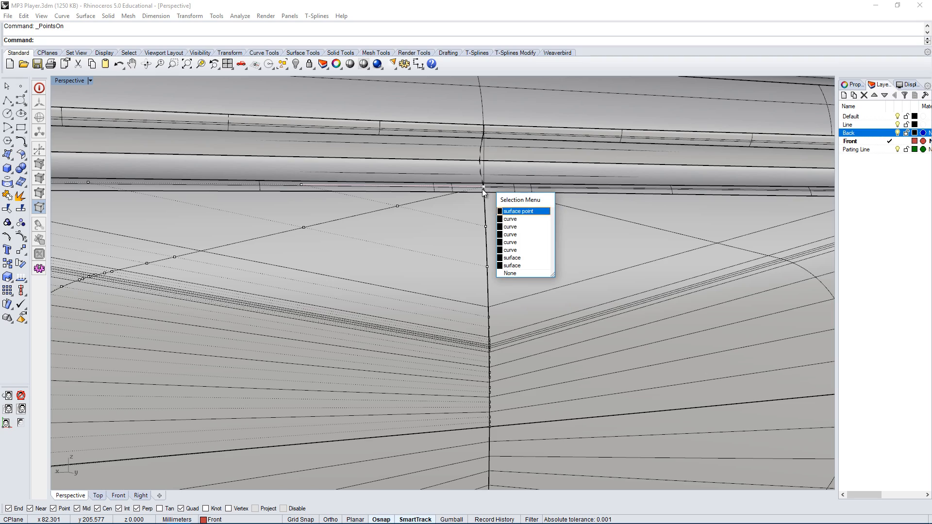
{"action": "left_click", "coordinate": [517, 212]}
Step: Examine the quarter surface's control points from several angles around the recess, and hide them
{"action": "right_click_drag", "start_coordinate": [544, 226], "coordinate": [493, 202]}
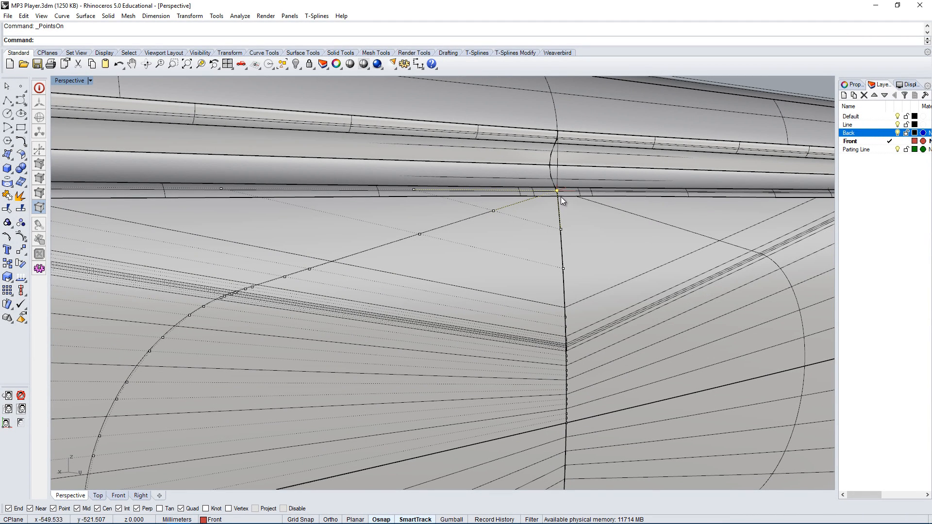
{"action": "scroll", "coordinate": [558, 214], "scroll_direction": "down", "scroll_amount": 6}
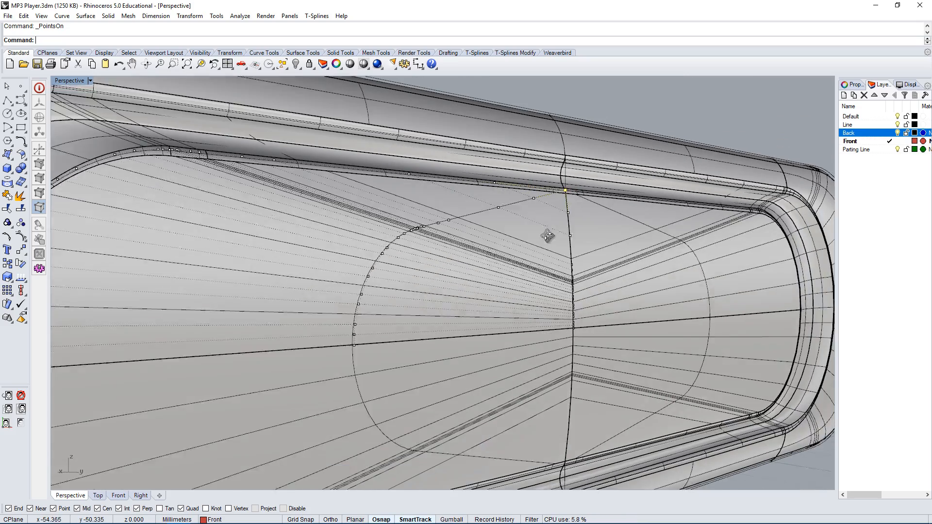
{"action": "scroll", "coordinate": [571, 199], "scroll_direction": "down", "scroll_amount": 1}
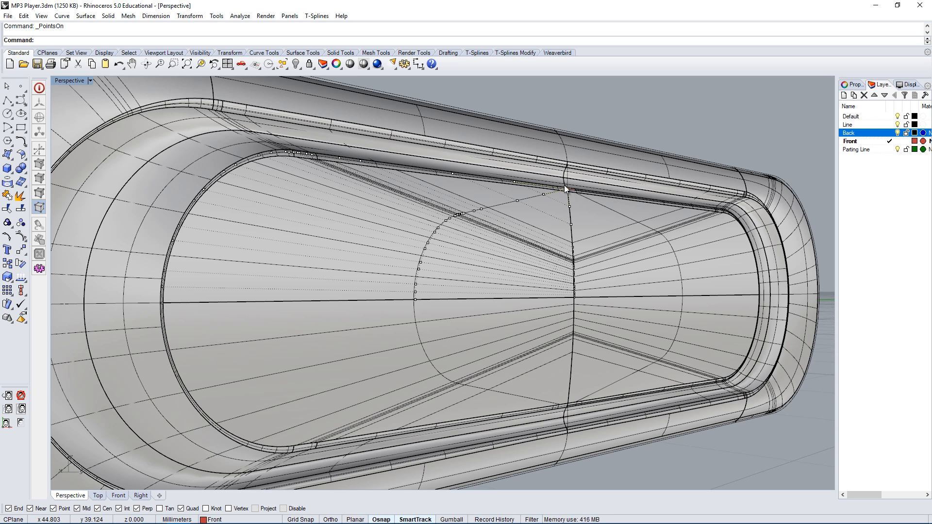
{"action": "right_click_drag", "start_coordinate": [174, 286], "coordinate": [446, 260]}
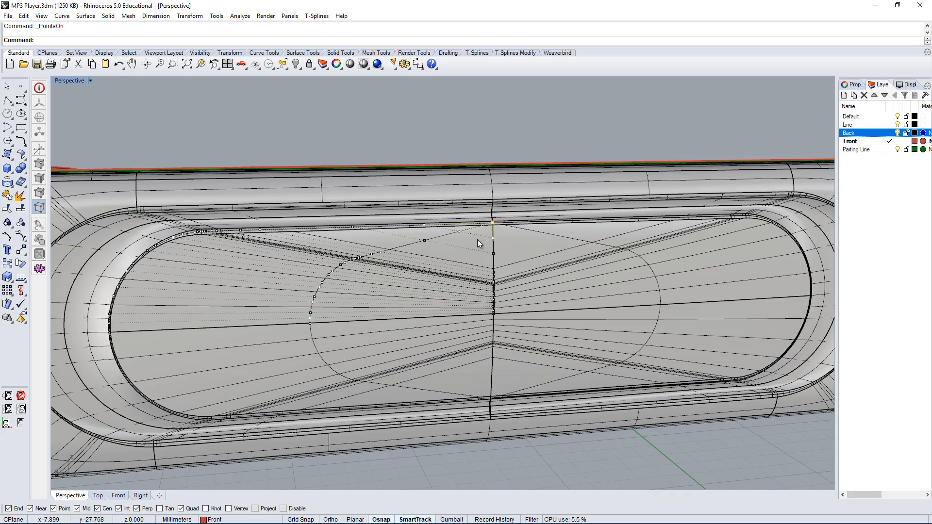
{"action": "scroll", "coordinate": [479, 242], "scroll_direction": "down", "scroll_amount": 5}
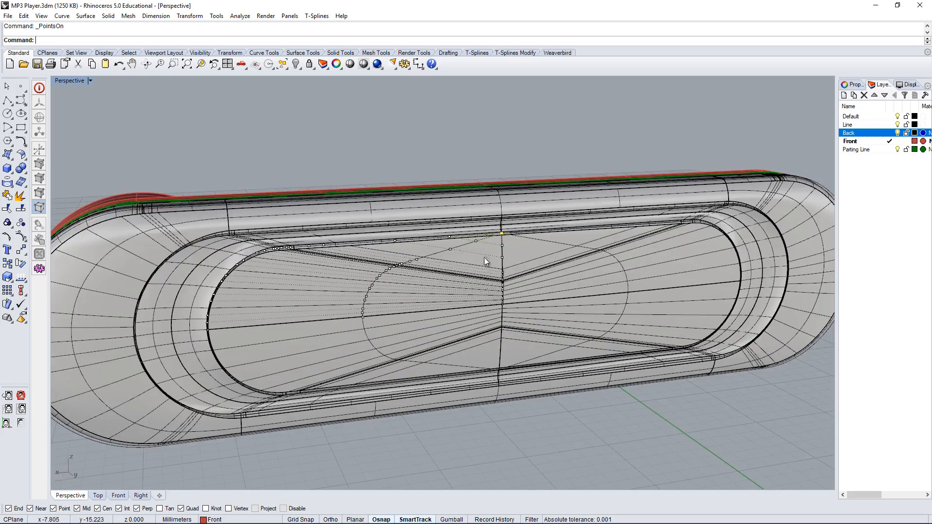
{"action": "right_click_drag", "start_coordinate": [342, 292], "coordinate": [463, 275]}
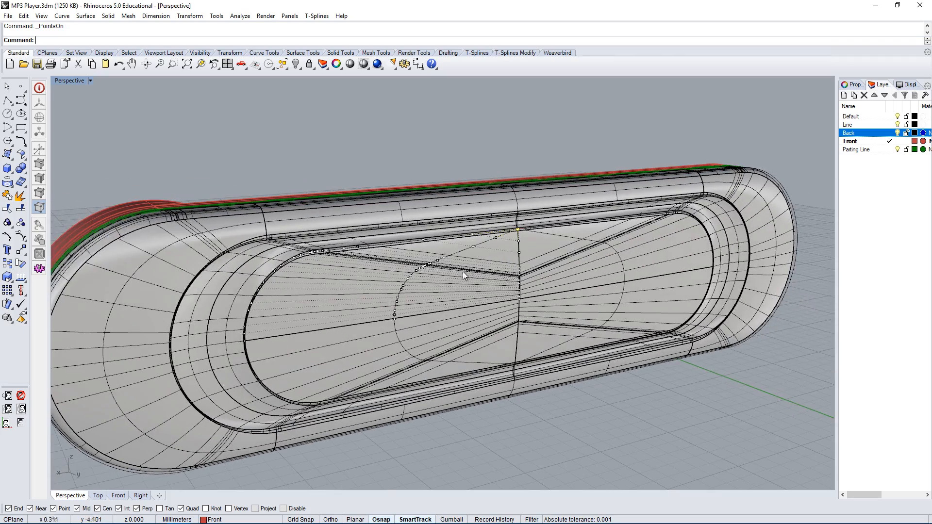
{"action": "right_click_drag", "start_coordinate": [321, 310], "coordinate": [418, 331]}
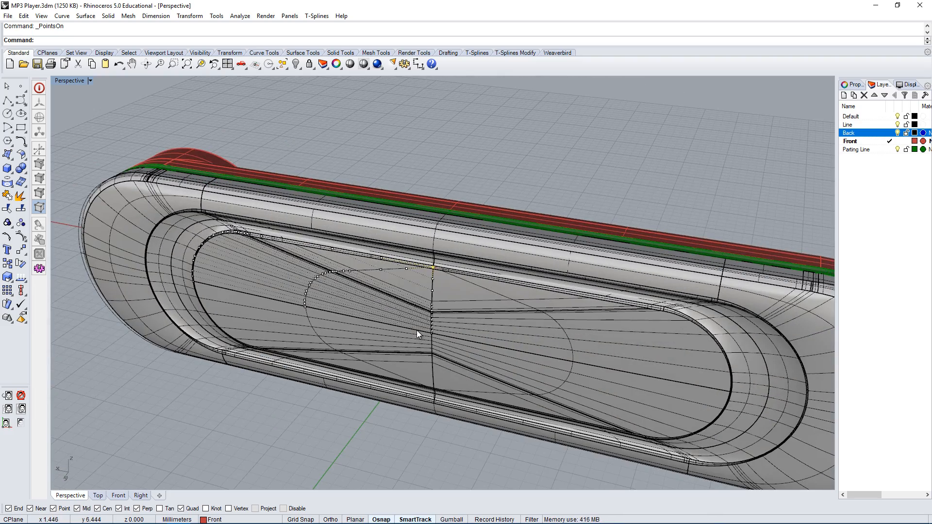
{"action": "right_click_drag", "start_coordinate": [461, 305], "coordinate": [458, 299]}
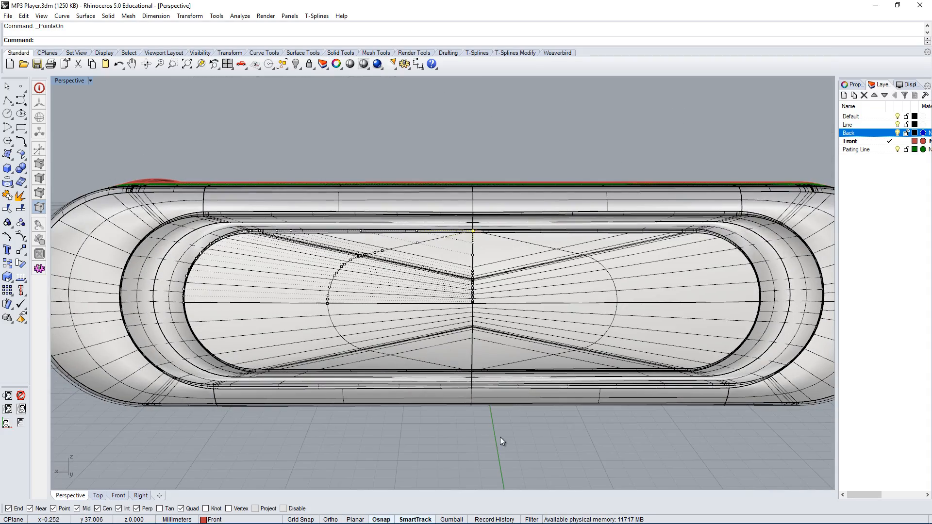
{"action": "right_click_drag", "start_coordinate": [481, 445], "coordinate": [714, 285]}
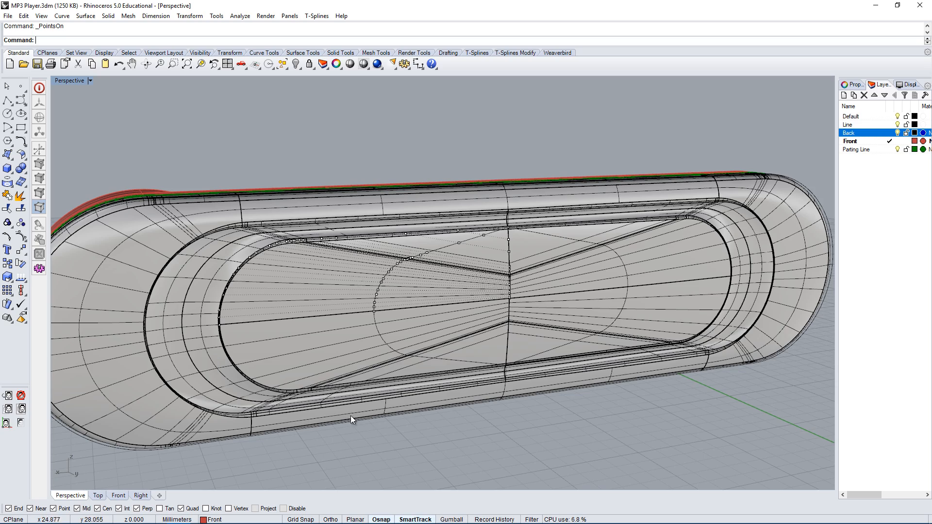
{"action": "right_click_drag", "start_coordinate": [794, 356], "coordinate": [612, 383]}
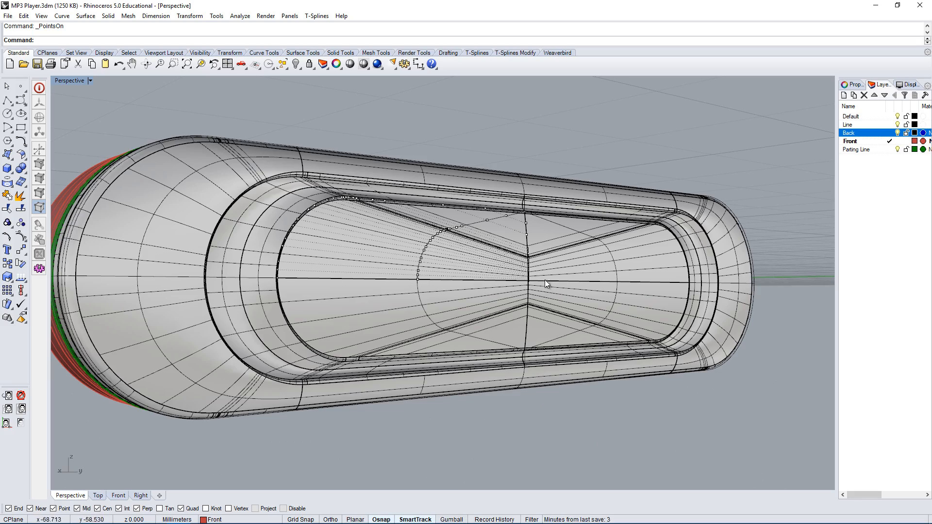
{"action": "right_click_drag", "start_coordinate": [526, 213], "coordinate": [509, 241]}
{"action": "scroll", "coordinate": [505, 241], "scroll_direction": "up", "scroll_amount": 5}
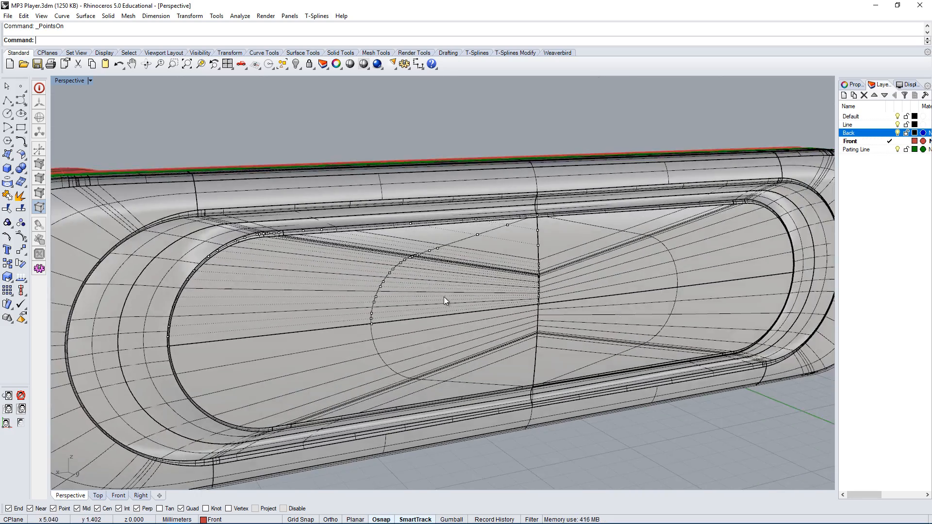
{"action": "key", "text": "Escape"}
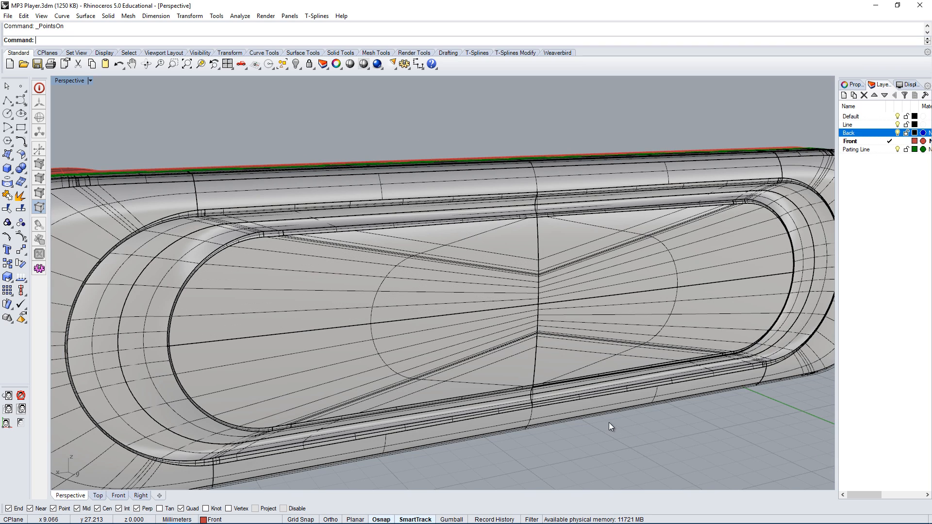
Step: Duplicate the long horizontal edge and the vertical centre-seam edge of the upper-left quarter surface as curves
{"action": "left_click", "coordinate": [62, 16]}
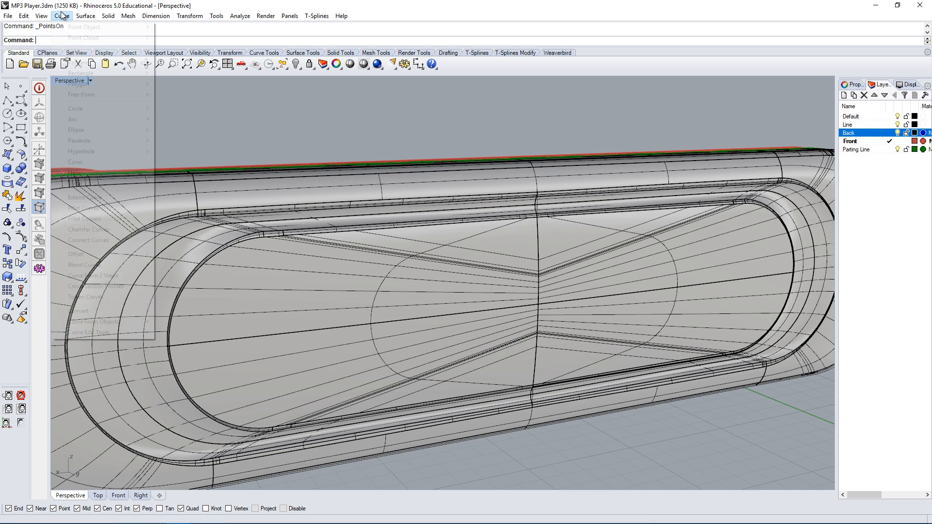
{"action": "mouse_move", "coordinate": [118, 334]}
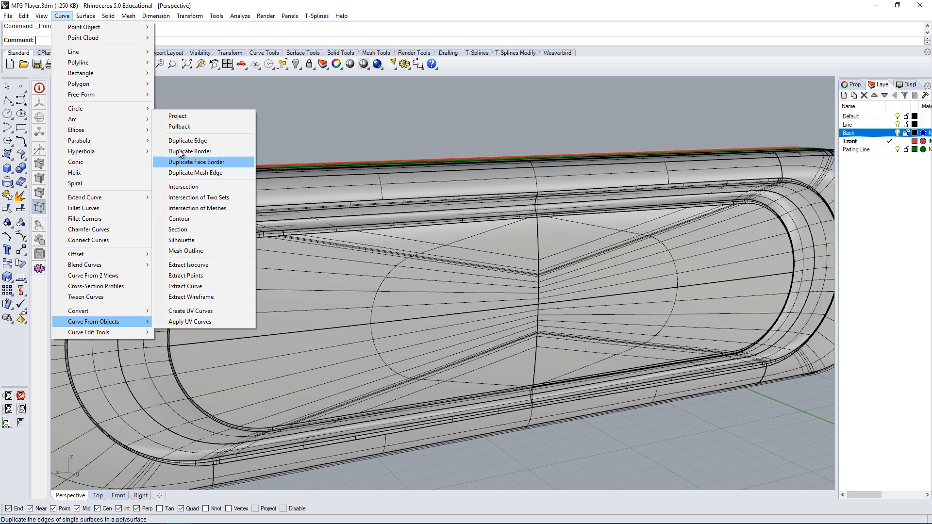
{"action": "left_click", "coordinate": [208, 142]}
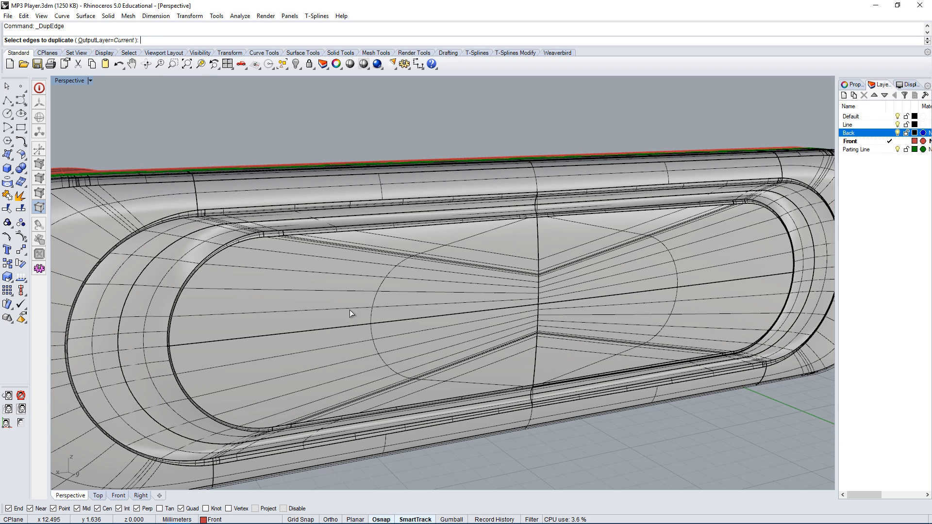
{"action": "left_click", "coordinate": [335, 330]}
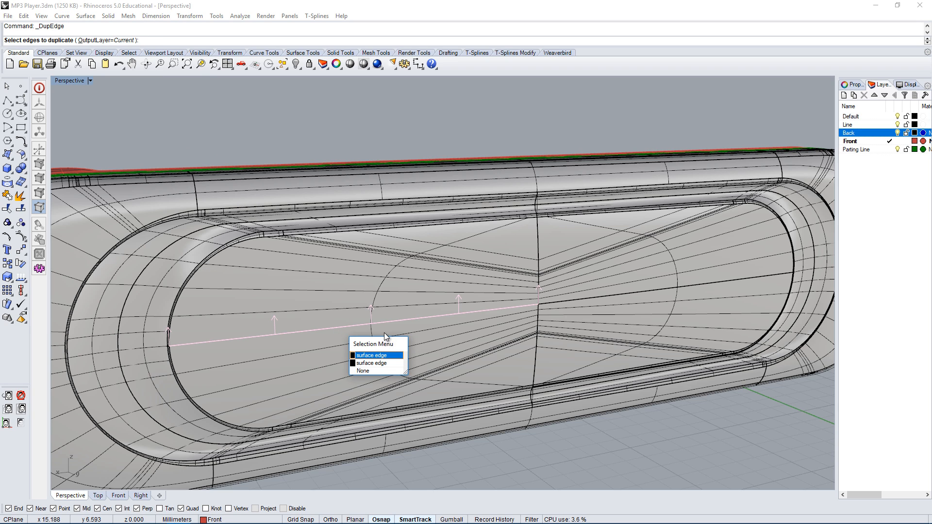
{"action": "left_click", "coordinate": [381, 356]}
{"action": "key", "text": "Return"}
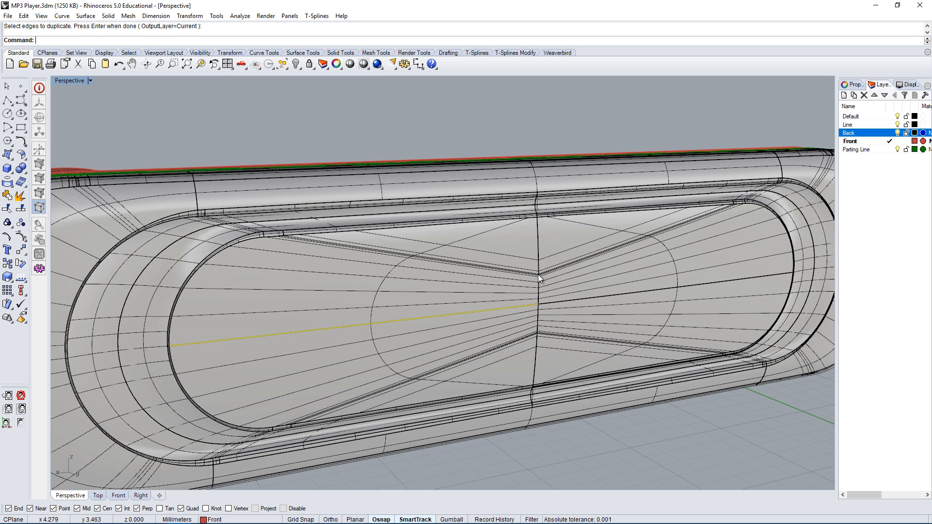
{"action": "key", "text": "Return"}
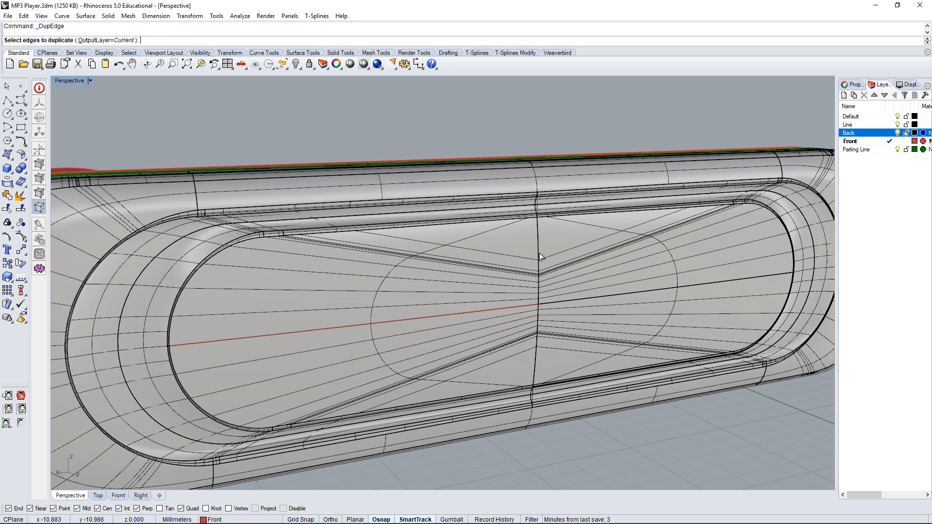
{"action": "left_click", "coordinate": [538, 252]}
{"action": "left_click", "coordinate": [578, 286]}
{"action": "key", "text": "Return"}
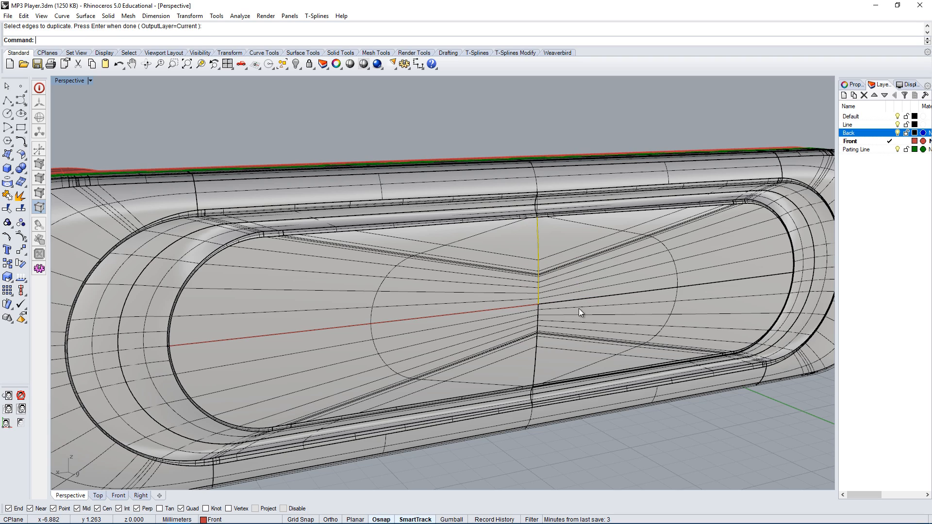
Step: Delete the upper-left quarter surface of the recessed floor, keeping its duplicated edge curves
{"action": "key", "text": "Escape"}
{"action": "left_click", "coordinate": [503, 277]}
{"action": "right_click_drag", "start_coordinate": [503, 277], "coordinate": [473, 284]}
{"action": "key", "text": "Delete"}
Step: Pick the three remaining quarter surfaces of the recessed floor one after another, and clear the selection
{"action": "left_click", "coordinate": [618, 253]}
{"action": "left_click", "coordinate": [578, 318]}
{"action": "left_click", "coordinate": [488, 342]}
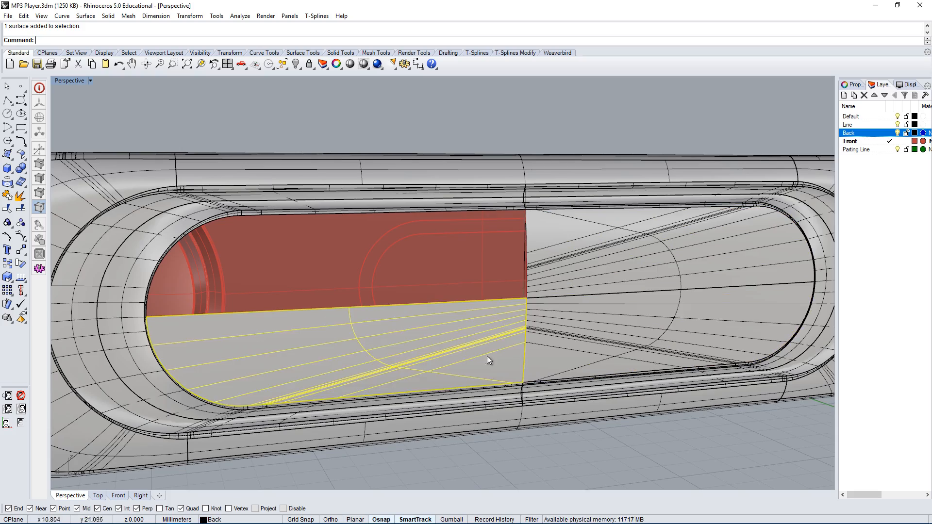
{"action": "right_click_drag", "start_coordinate": [488, 358], "coordinate": [582, 360]}
{"action": "scroll", "coordinate": [583, 356], "scroll_direction": "up", "scroll_amount": 5}
{"action": "key", "text": "Escape"}
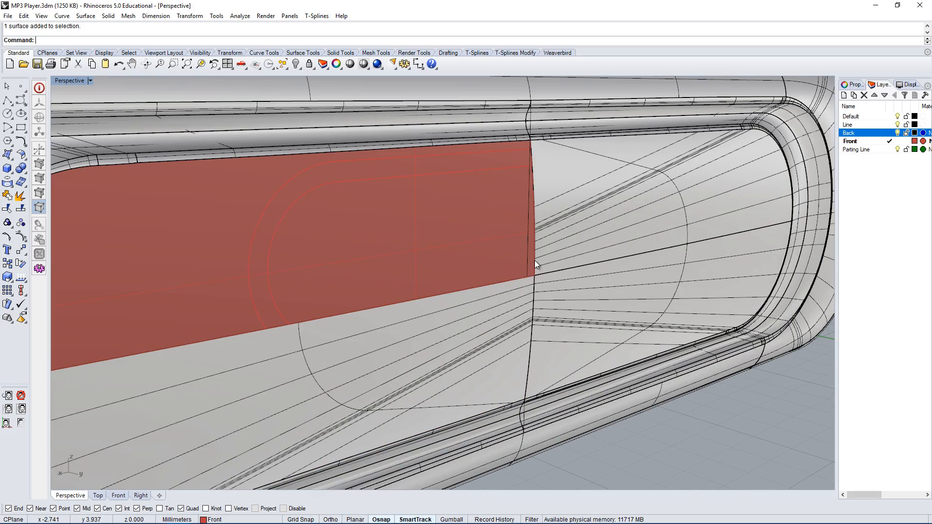
Step: Select each duplicated edge curve bordering the open quarter in turn, and inspect the opening from several angles
{"action": "left_click", "coordinate": [534, 260]}
{"action": "left_click", "coordinate": [573, 298]}
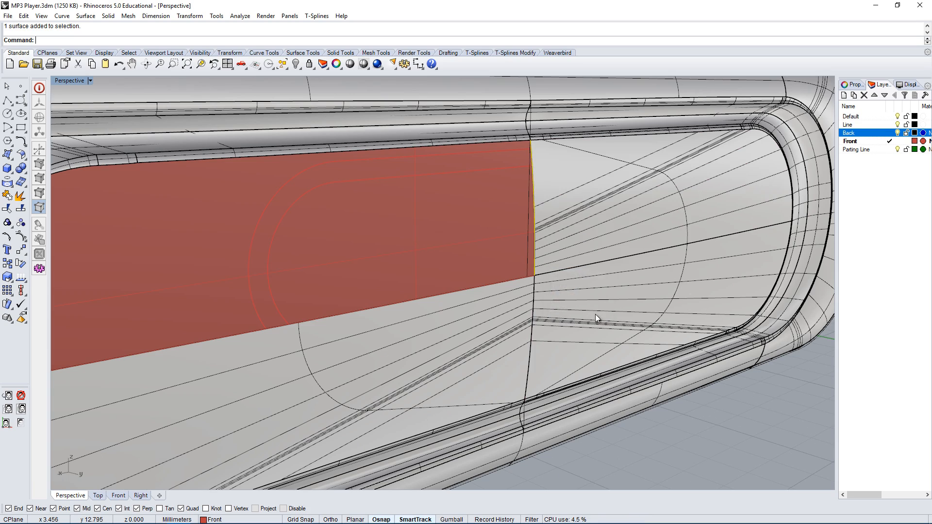
{"action": "right_click_drag", "start_coordinate": [595, 313], "coordinate": [619, 295]}
{"action": "left_click", "coordinate": [473, 286]}
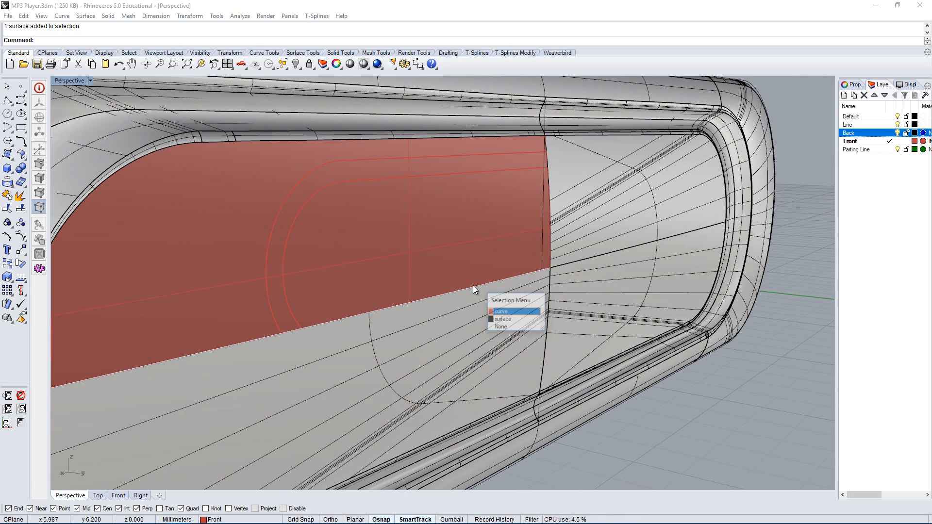
{"action": "left_click", "coordinate": [513, 315]}
{"action": "scroll", "coordinate": [513, 313], "scroll_direction": "down", "scroll_amount": 3}
{"action": "left_click", "coordinate": [625, 400]}
{"action": "right_click_drag", "start_coordinate": [511, 278], "coordinate": [546, 292]}
{"action": "scroll", "coordinate": [486, 321], "scroll_direction": "up", "scroll_amount": 2}
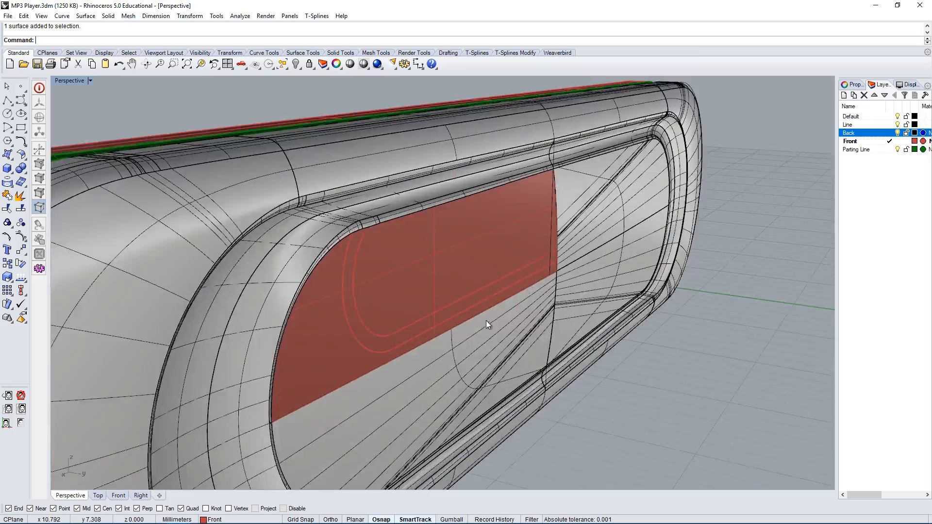
{"action": "right_click_drag", "start_coordinate": [587, 318], "coordinate": [263, 262]}
{"action": "scroll", "coordinate": [482, 286], "scroll_direction": "down", "scroll_amount": 4}
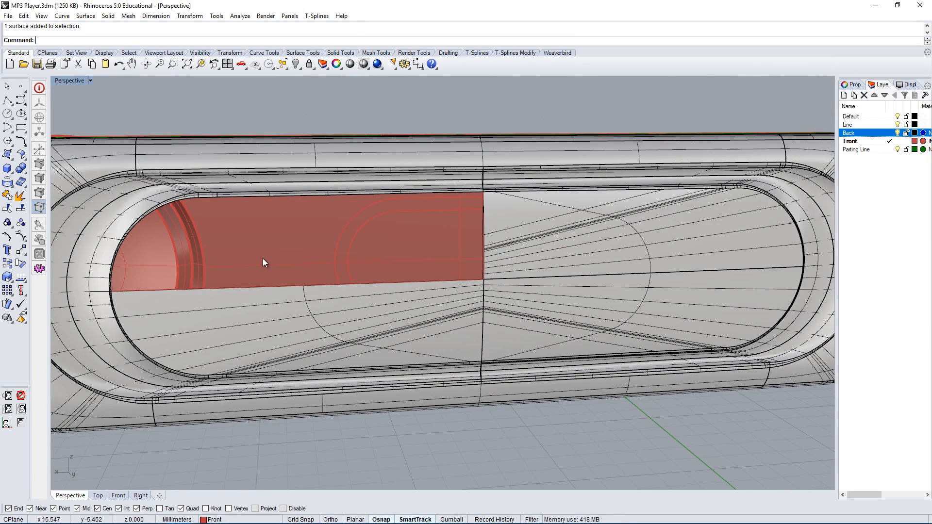
Step: Set up a one-rail sweep with the duplicated horizontal edge curve as rail and the vertical centre-seam curve as cross section
{"action": "type", "text": "Sweep2"}
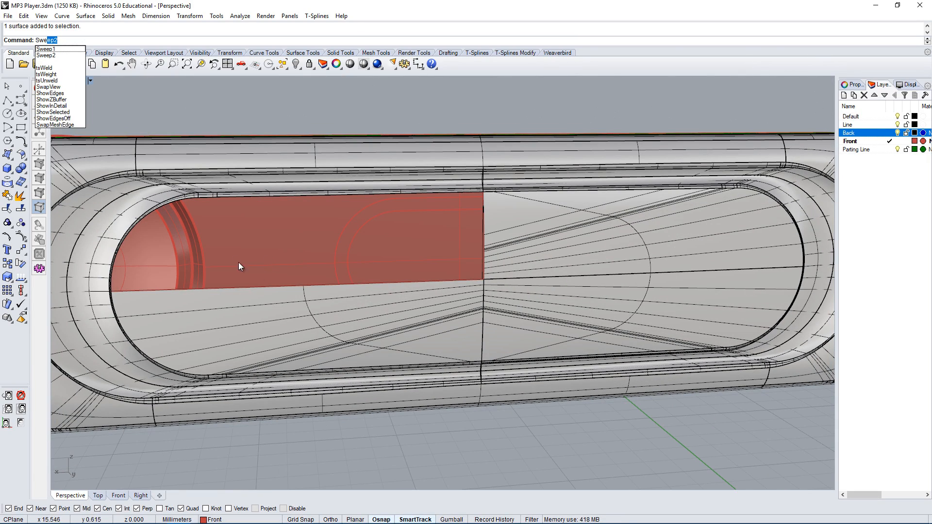
{"action": "left_click", "coordinate": [85, 16]}
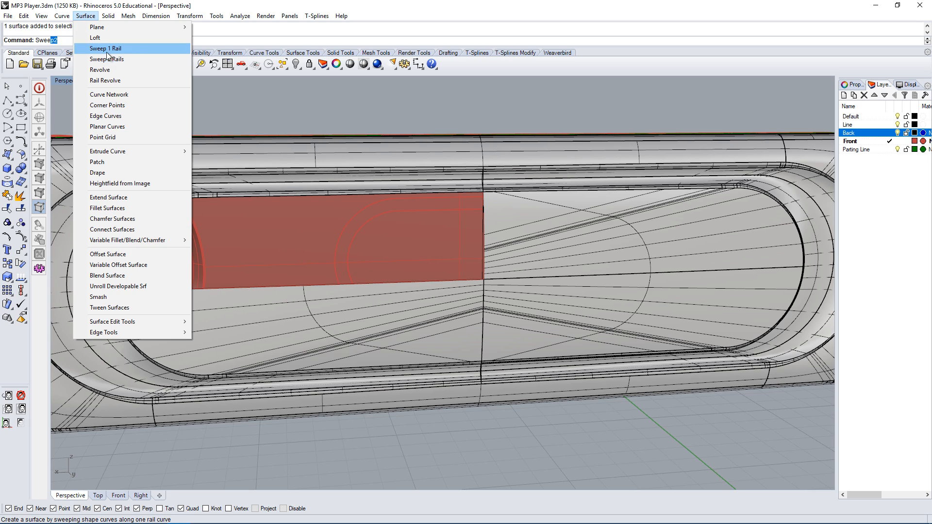
{"action": "left_click", "coordinate": [64, 40]}
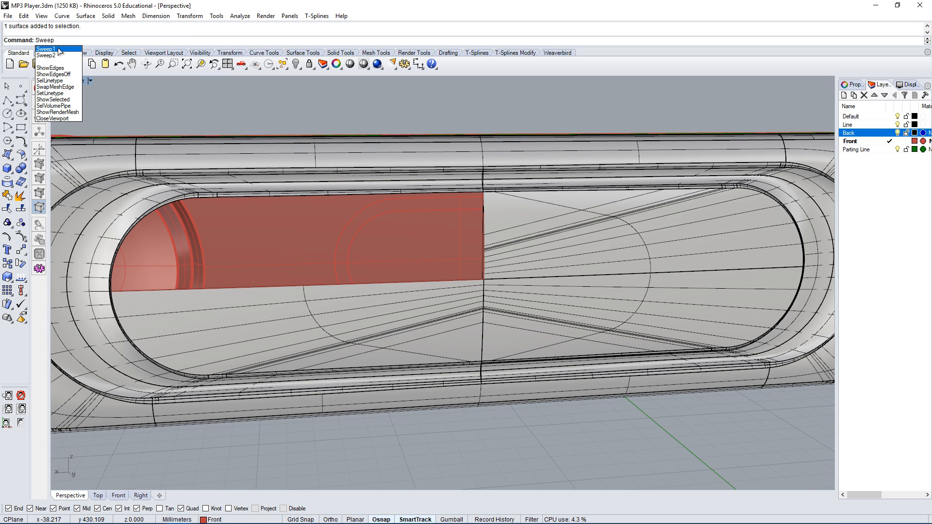
{"action": "left_click", "coordinate": [53, 49]}
{"action": "right_click_drag", "start_coordinate": [445, 202], "coordinate": [418, 271]}
{"action": "left_click", "coordinate": [421, 273]}
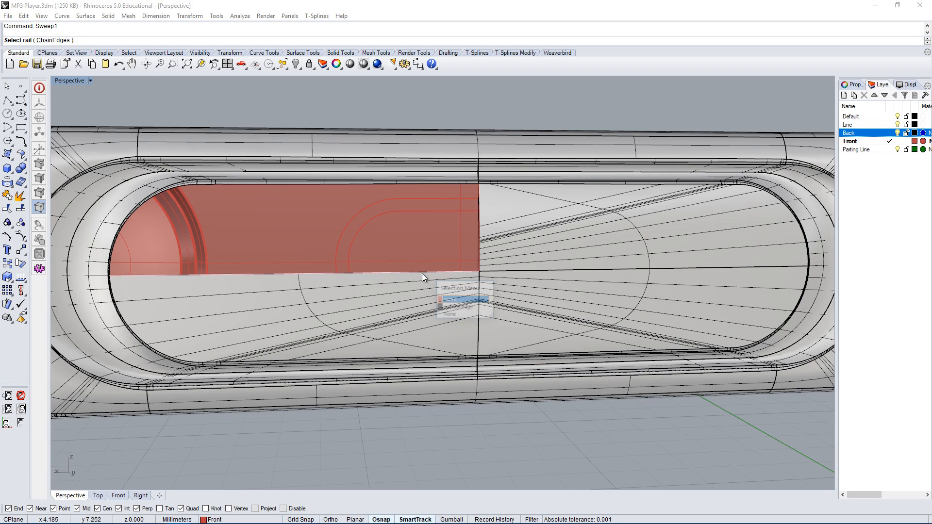
{"action": "left_click", "coordinate": [454, 309]}
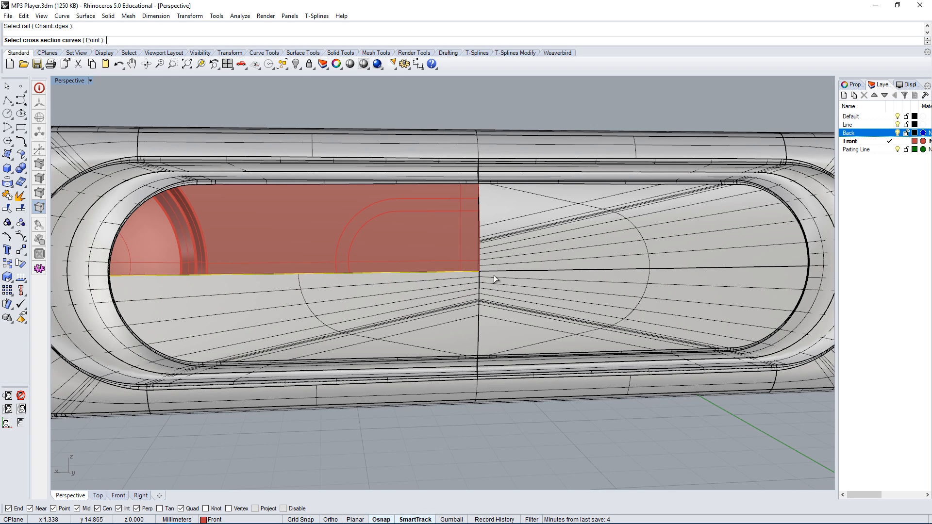
{"action": "right_click_drag", "start_coordinate": [494, 275], "coordinate": [418, 266]}
{"action": "left_click", "coordinate": [418, 259]}
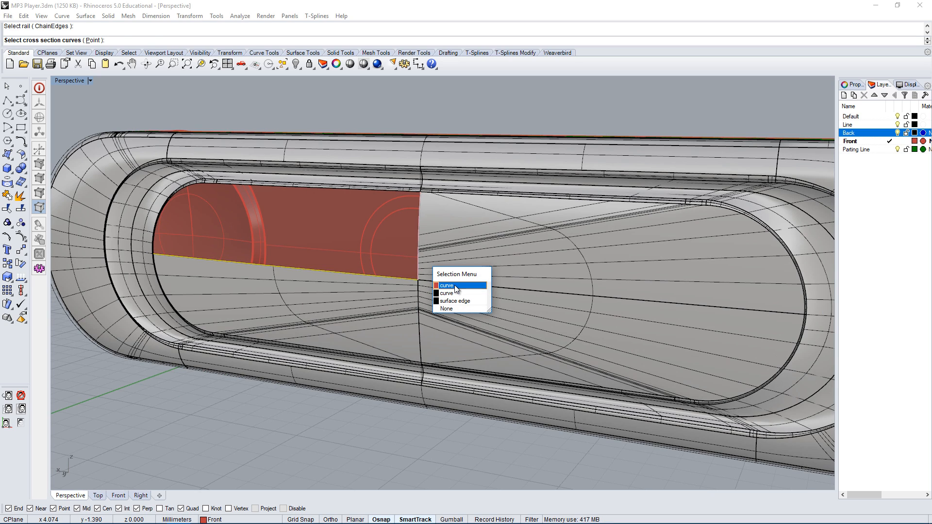
{"action": "left_click", "coordinate": [444, 279]}
{"action": "right_click_drag", "start_coordinate": [418, 214], "coordinate": [439, 257]}
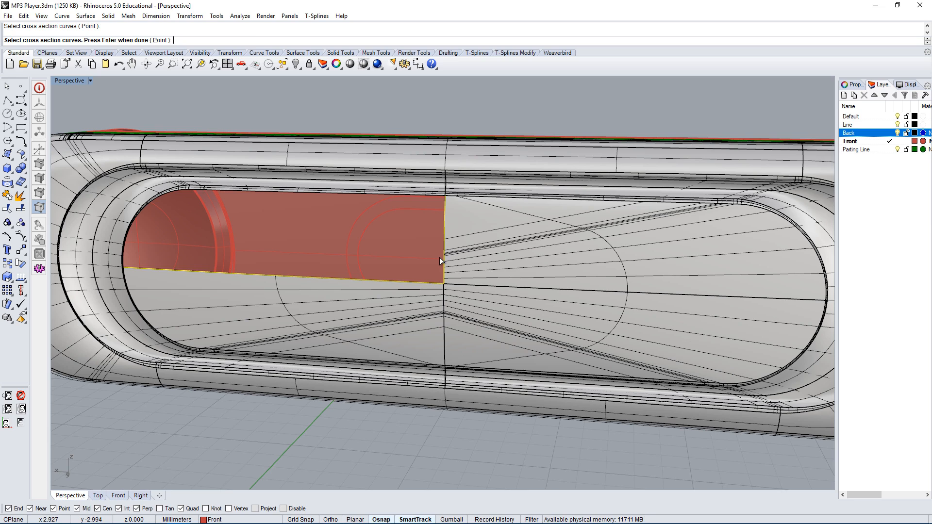
{"action": "key", "text": "Return"}
Step: Create the one-rail sweep surface over the open quarter with the Freeform style and unsimplified cross sections
{"action": "right_click_drag", "start_coordinate": [407, 288], "coordinate": [427, 288]}
{"action": "left_click", "coordinate": [512, 182]}
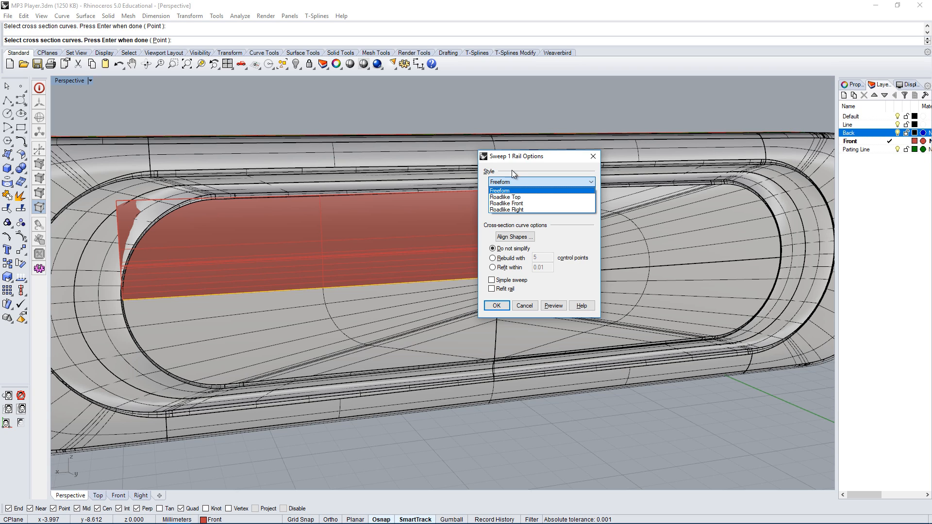
{"action": "left_click", "coordinate": [503, 190]}
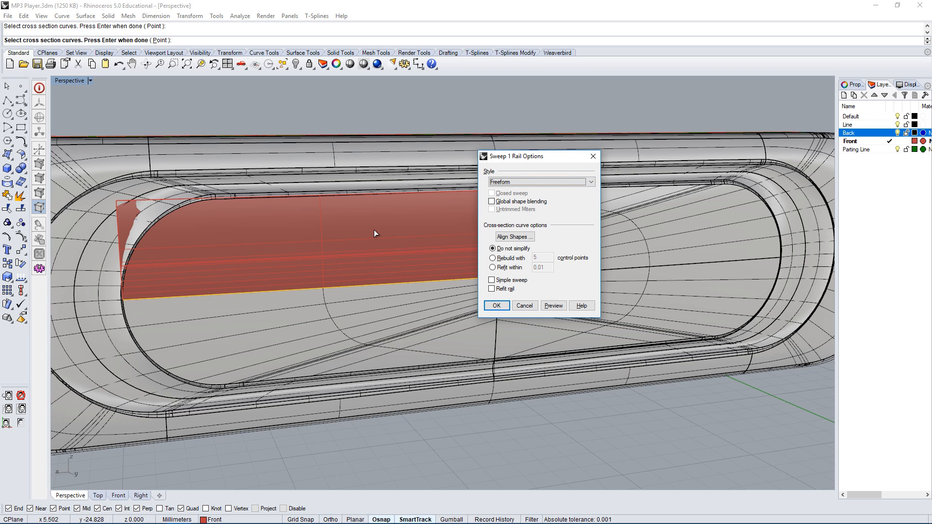
{"action": "left_click_drag", "start_coordinate": [558, 156], "coordinate": [600, 128]}
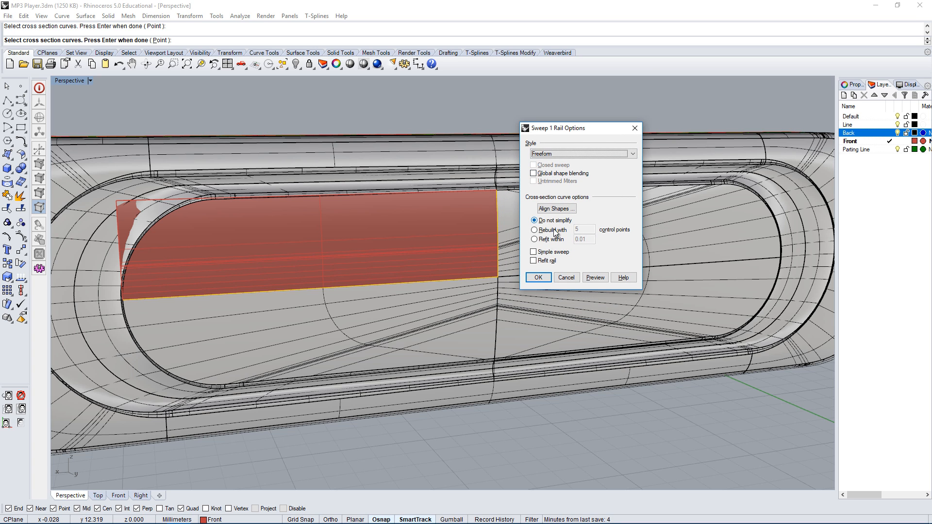
{"action": "left_click", "coordinate": [537, 277]}
Step: Show the swept surface's control points, examine their spacing up close, and hide them again
{"action": "right_click_drag", "start_coordinate": [585, 432], "coordinate": [444, 298]}
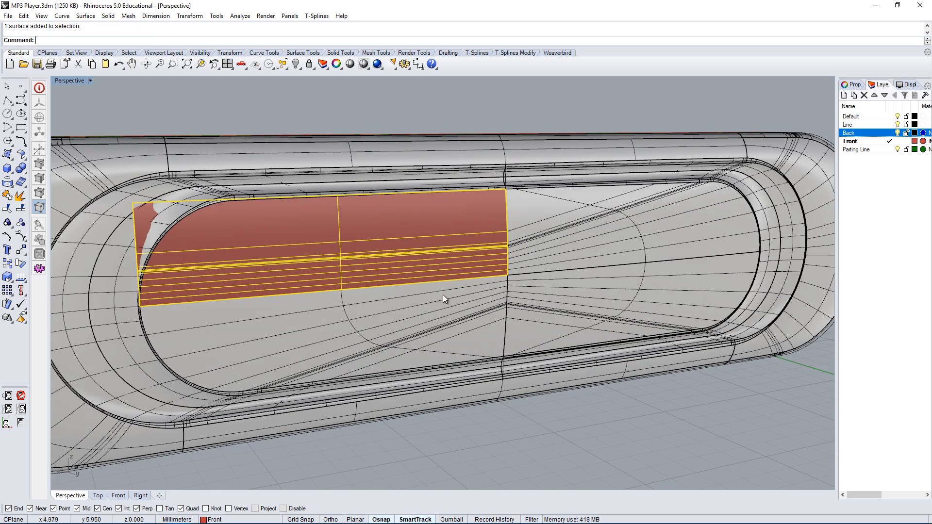
{"action": "left_click", "coordinate": [21, 239]}
{"action": "right_click_drag", "start_coordinate": [138, 304], "coordinate": [293, 311]}
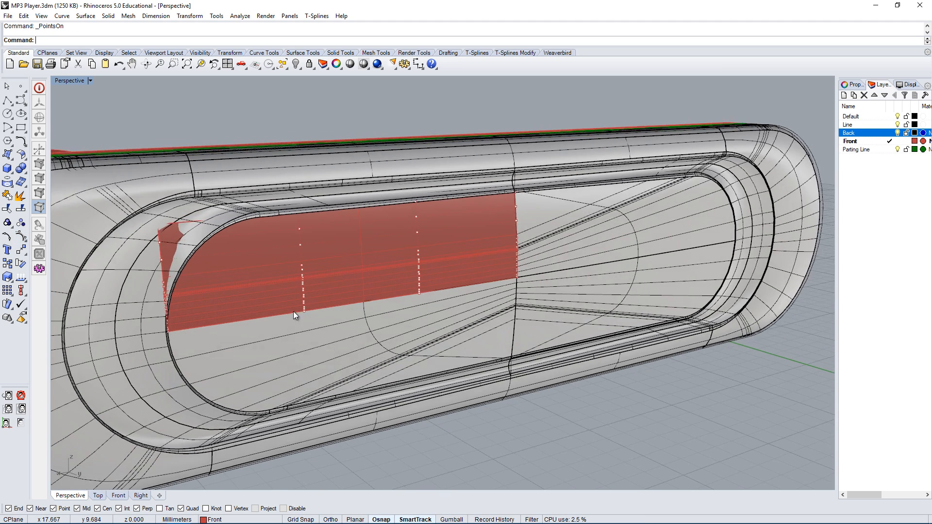
{"action": "scroll", "coordinate": [296, 289], "scroll_direction": "up", "scroll_amount": 3}
{"action": "scroll", "coordinate": [297, 290], "scroll_direction": "up", "scroll_amount": 5}
{"action": "left_click", "coordinate": [368, 277]}
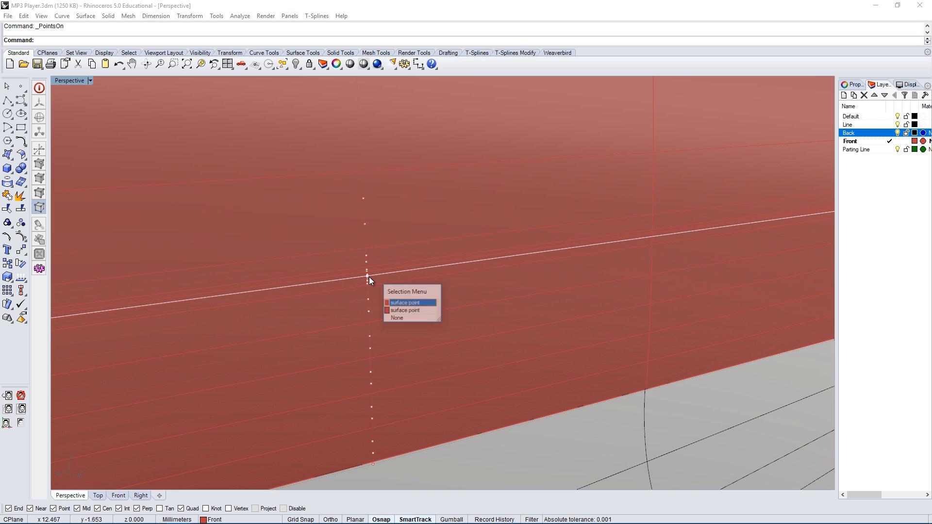
{"action": "left_click", "coordinate": [394, 304]}
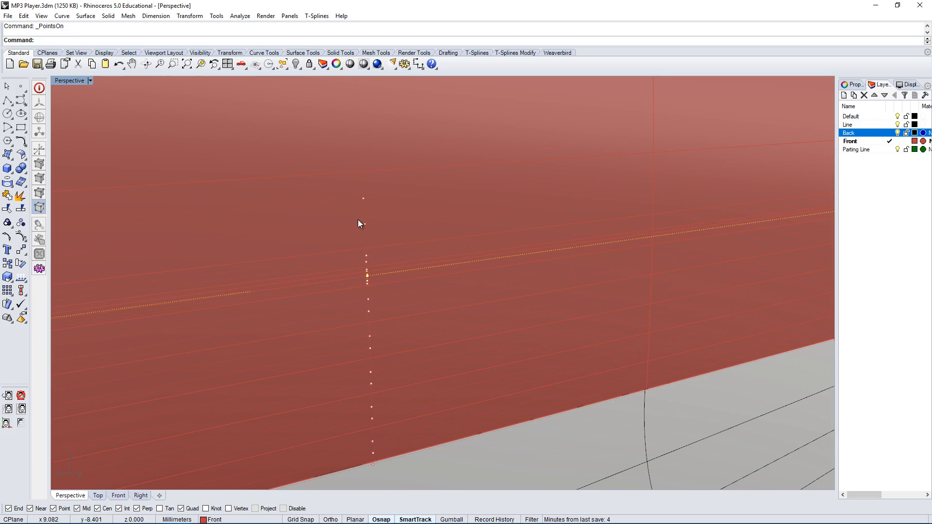
{"action": "scroll", "coordinate": [534, 276], "scroll_direction": "down", "scroll_amount": 8}
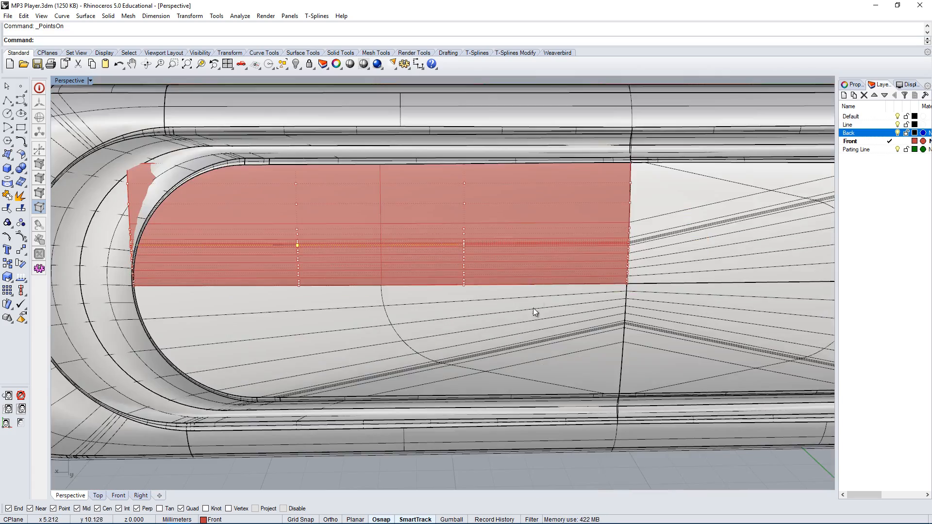
{"action": "right_click_drag", "start_coordinate": [533, 307], "coordinate": [557, 316]}
{"action": "right_click_drag", "start_coordinate": [473, 207], "coordinate": [502, 331]}
{"action": "key", "text": "Escape"}
Step: Start rebuilding the swept surface with a V degree of 3 and calculate its maximum deviation
{"action": "left_click", "coordinate": [515, 237]}
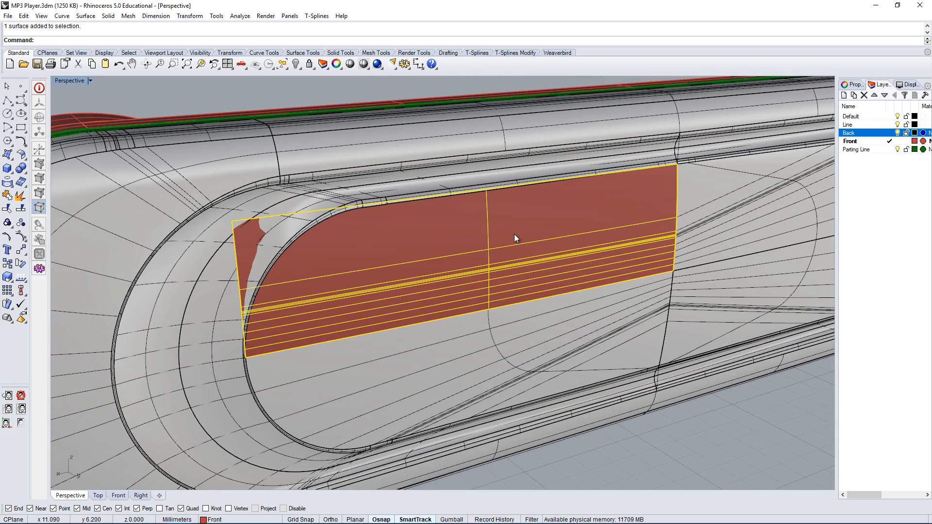
{"action": "type", "text": "Rebuild"}
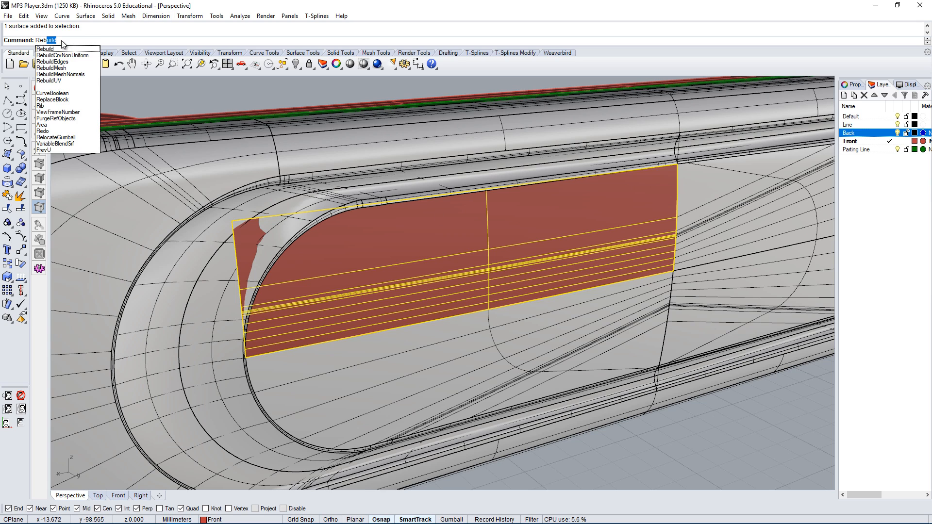
{"action": "left_click", "coordinate": [70, 49]}
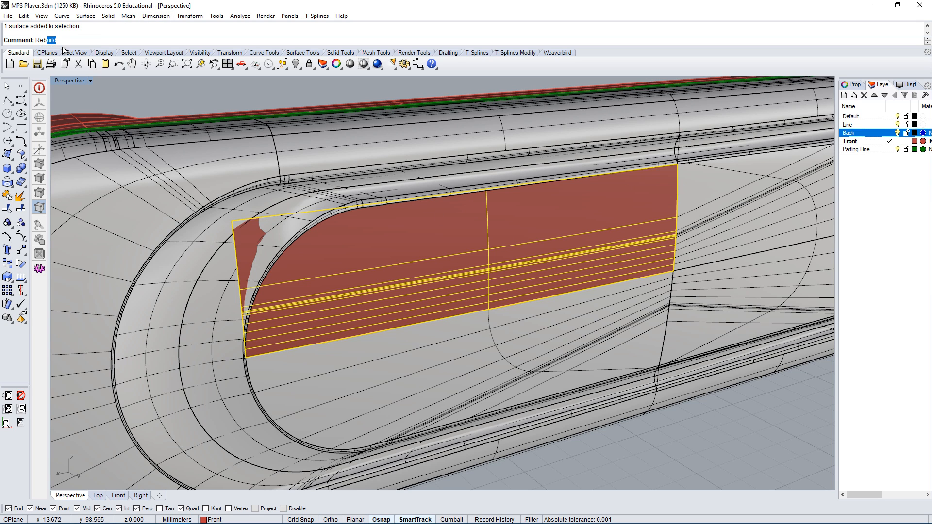
{"action": "left_click_drag", "start_coordinate": [764, 132], "coordinate": [758, 106]}
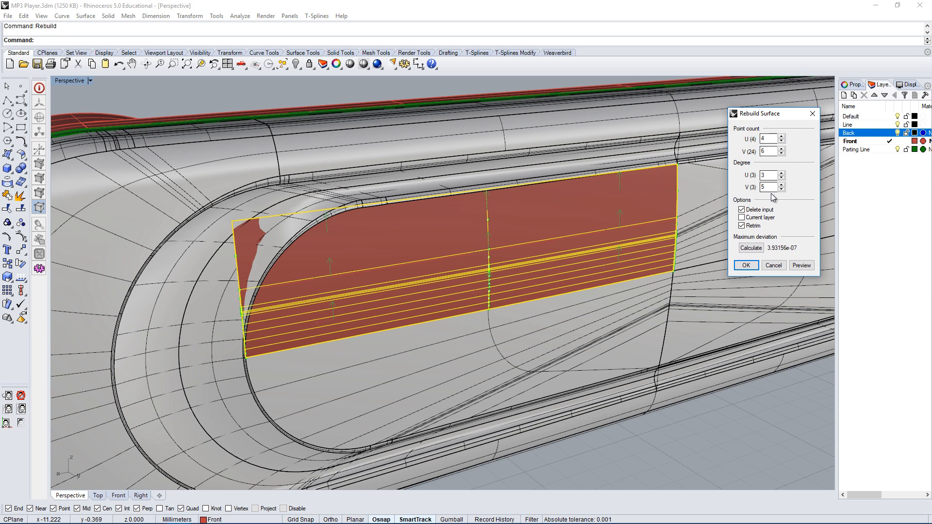
{"action": "double_click", "coordinate": [767, 187]}
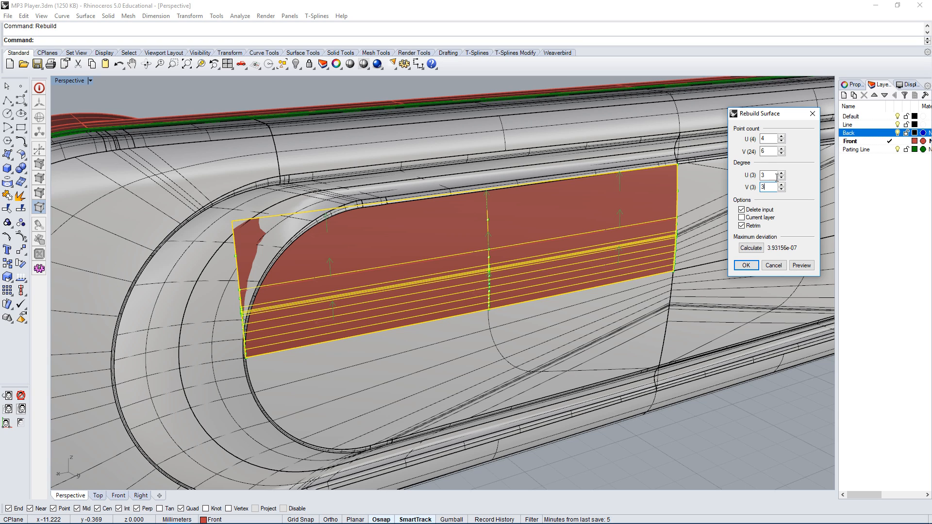
{"action": "left_click_drag", "start_coordinate": [777, 177], "coordinate": [750, 150]}
{"action": "type", "text": "3"}
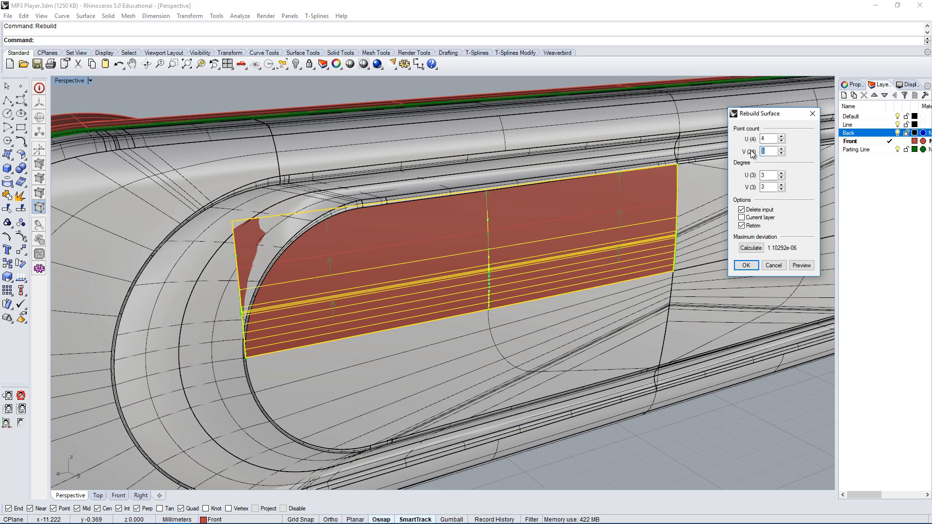
{"action": "left_click", "coordinate": [775, 151]}
{"action": "left_click", "coordinate": [750, 248]}
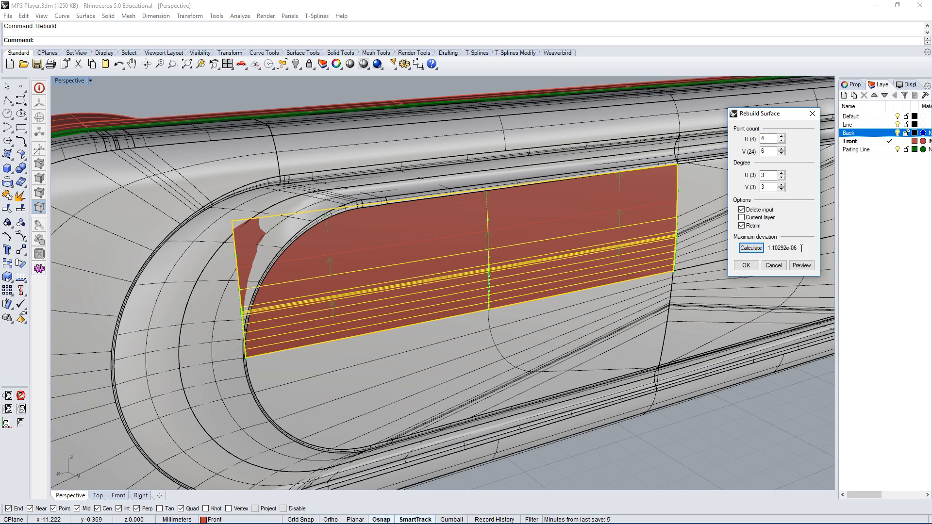
{"action": "left_click_drag", "start_coordinate": [801, 248], "coordinate": [769, 247]}
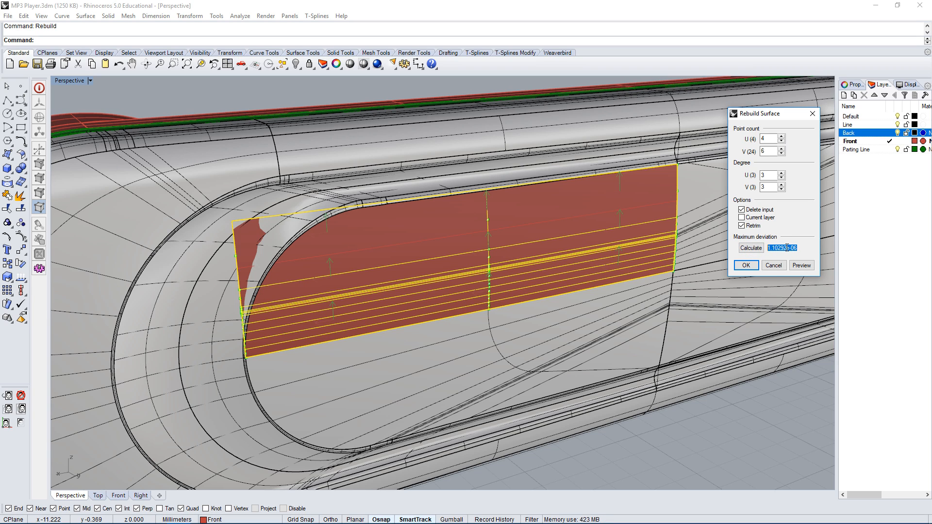
Step: Try a V point count of 2 to compare the maximum deviation, and return the count to 6
{"action": "double_click", "coordinate": [765, 151]}
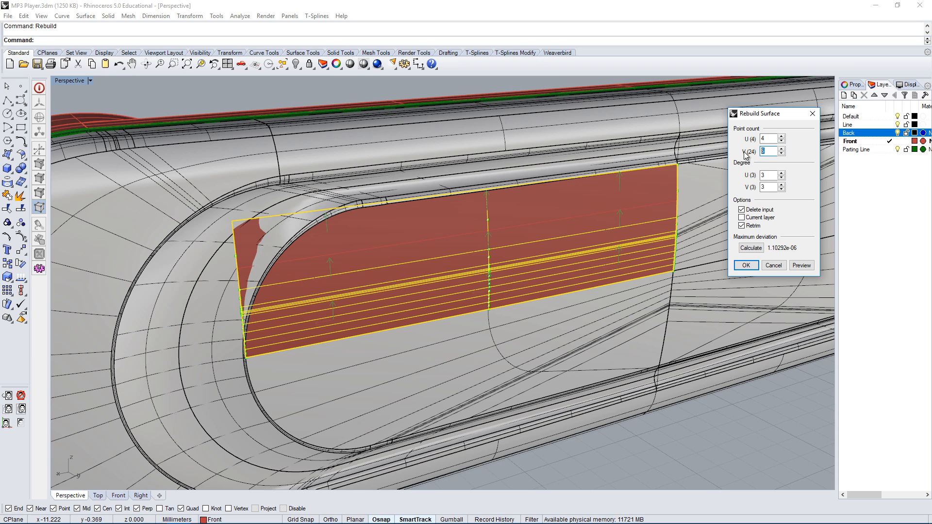
{"action": "left_click", "coordinate": [767, 141]}
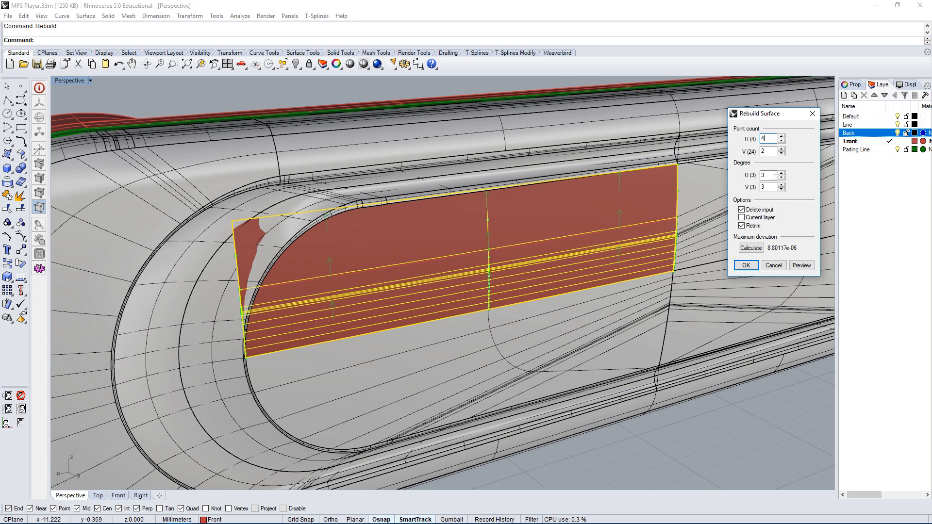
{"action": "key", "text": "Tab"}
{"action": "type", "text": "6"}
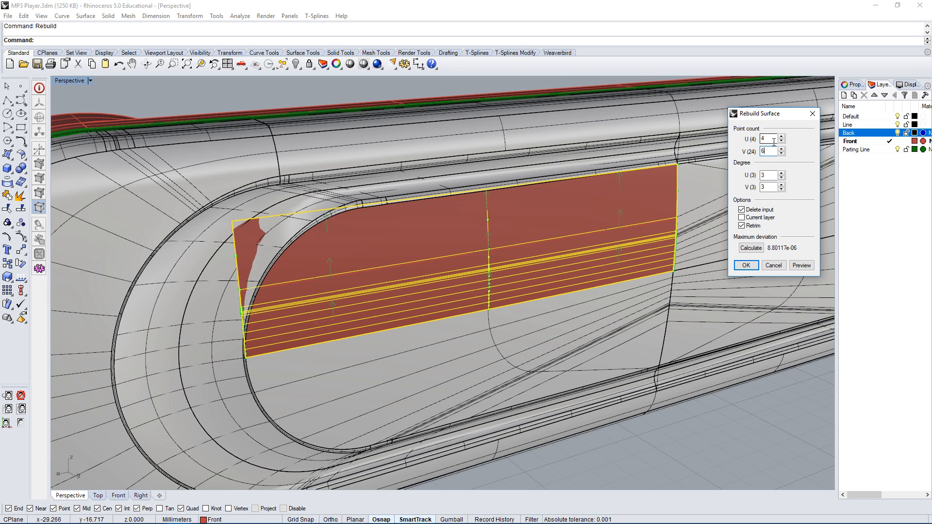
{"action": "left_click_drag", "start_coordinate": [768, 248], "coordinate": [799, 248]}
Step: Check the rebuild preview along the surface's edges and rebuild it with 4 by 6 points at degree 3 both ways
{"action": "right_click_drag", "start_coordinate": [437, 272], "coordinate": [503, 273]}
{"action": "scroll", "coordinate": [539, 284], "scroll_direction": "up", "scroll_amount": 6}
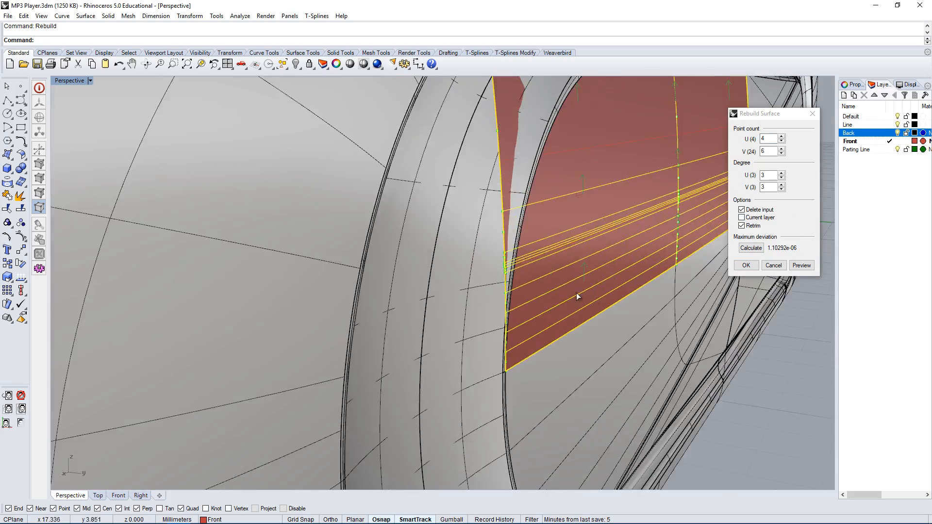
{"action": "right_click_drag", "start_coordinate": [576, 293], "coordinate": [527, 280]}
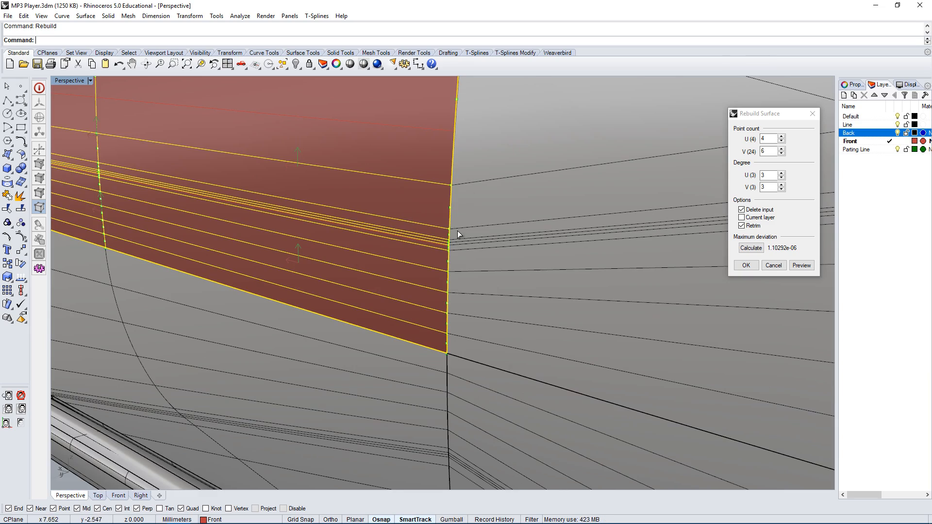
{"action": "right_click_drag", "start_coordinate": [457, 231], "coordinate": [514, 250]}
{"action": "right_click_drag", "start_coordinate": [666, 266], "coordinate": [723, 266]}
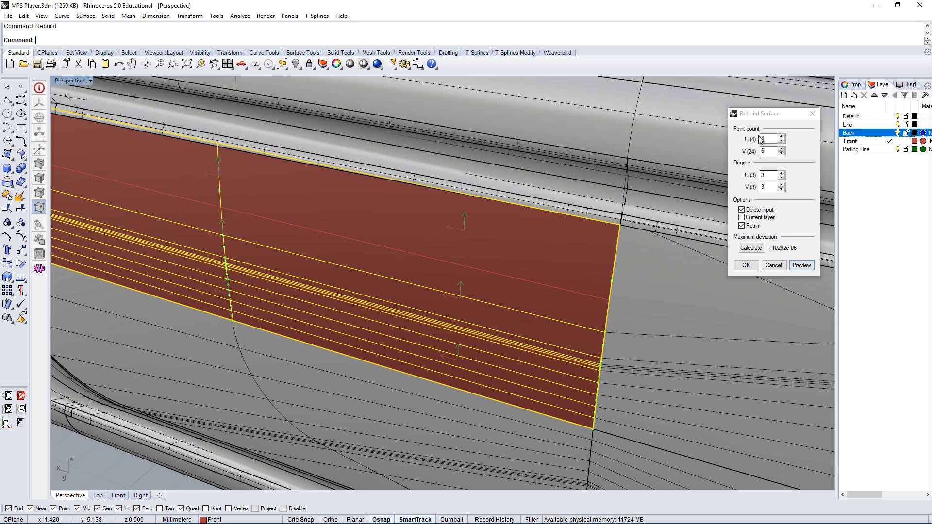
{"action": "left_click", "coordinate": [745, 265]}
Step: Show the rebuilt surface's control points and examine its point layout and the corner at the recess's rounded end from several angles
{"action": "right_click_drag", "start_coordinate": [523, 342], "coordinate": [712, 159]}
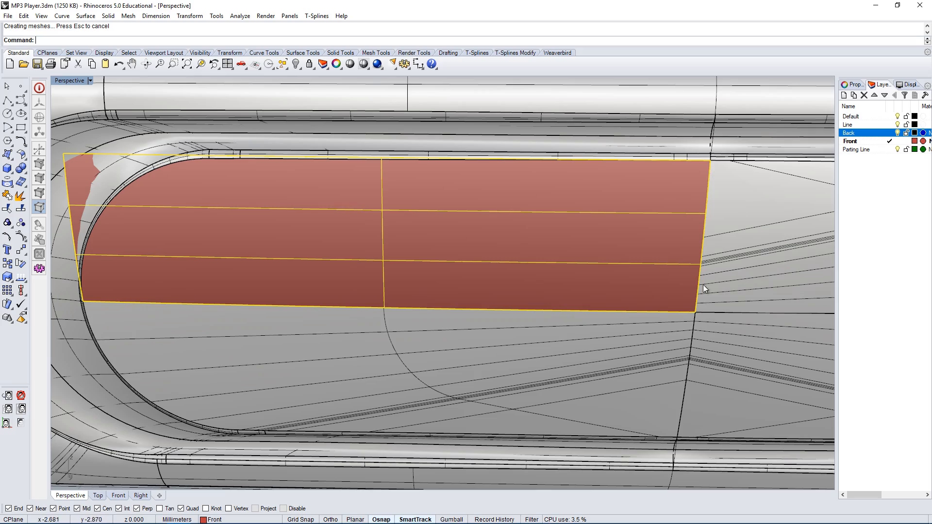
{"action": "right_click_drag", "start_coordinate": [335, 303], "coordinate": [661, 359]}
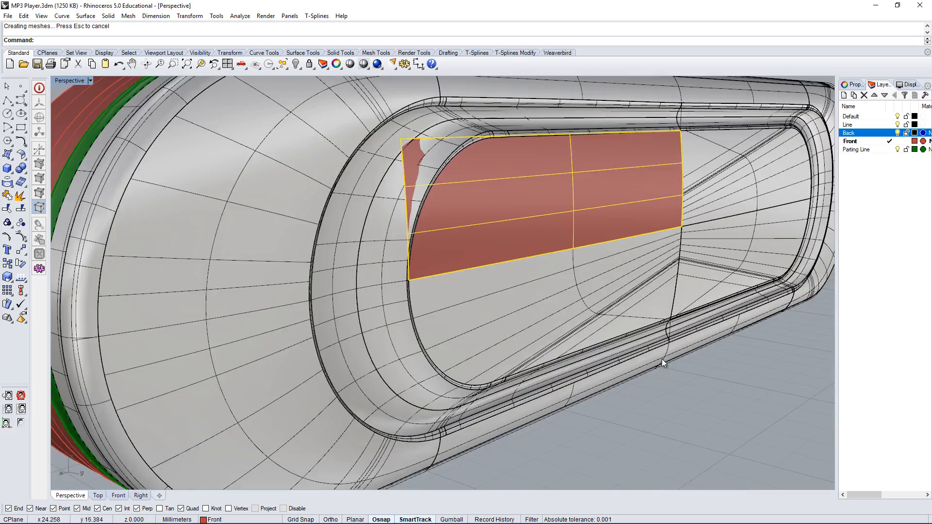
{"action": "right_click_drag", "start_coordinate": [657, 394], "coordinate": [405, 219]}
{"action": "left_click", "coordinate": [468, 275]}
{"action": "left_click", "coordinate": [21, 237]}
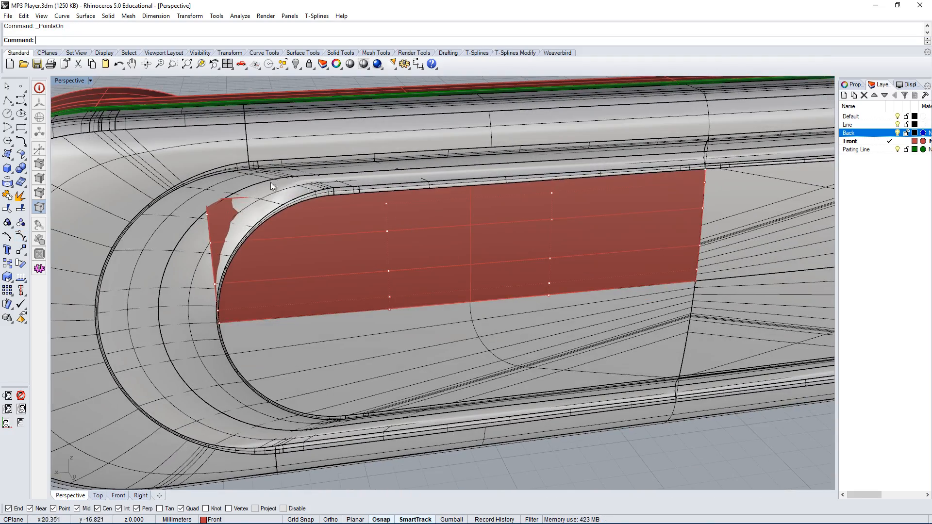
{"action": "right_click_drag", "start_coordinate": [542, 280], "coordinate": [440, 217]}
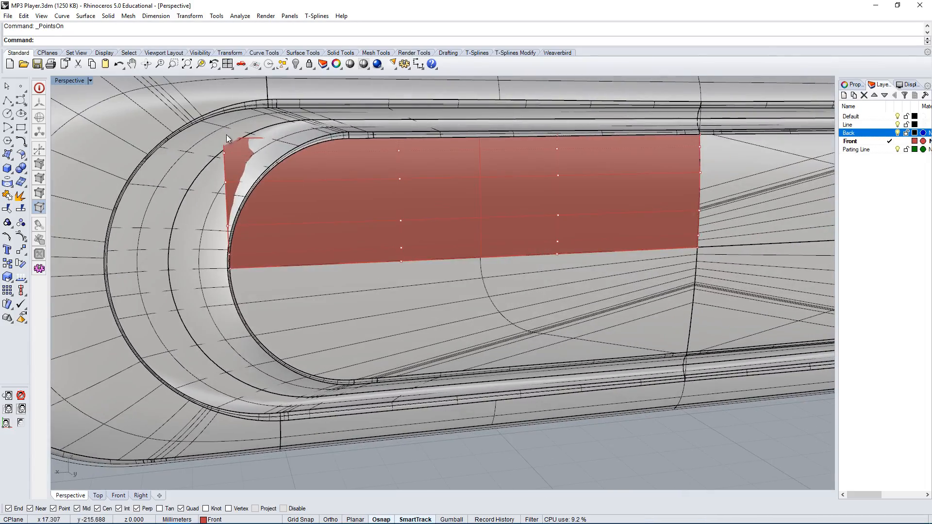
{"action": "right_click_drag", "start_coordinate": [226, 135], "coordinate": [634, 165]}
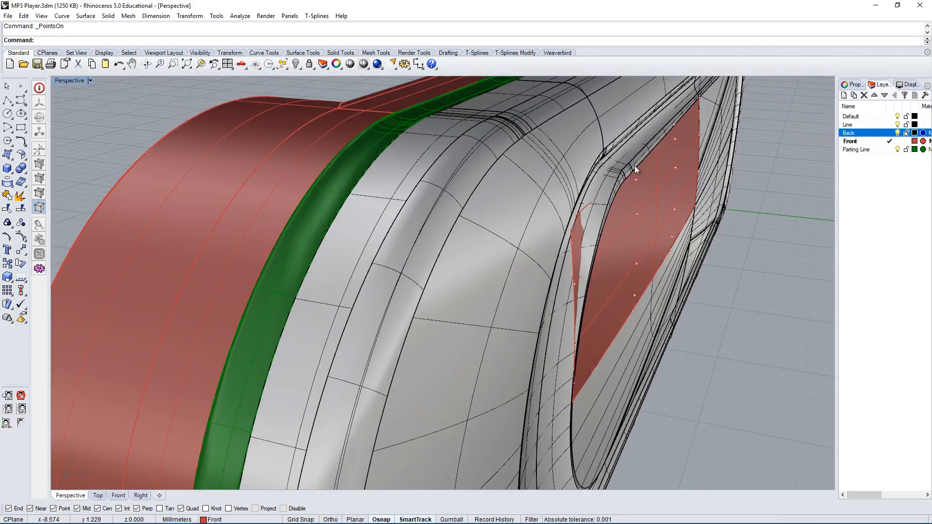
{"action": "right_click_drag", "start_coordinate": [580, 234], "coordinate": [503, 188]}
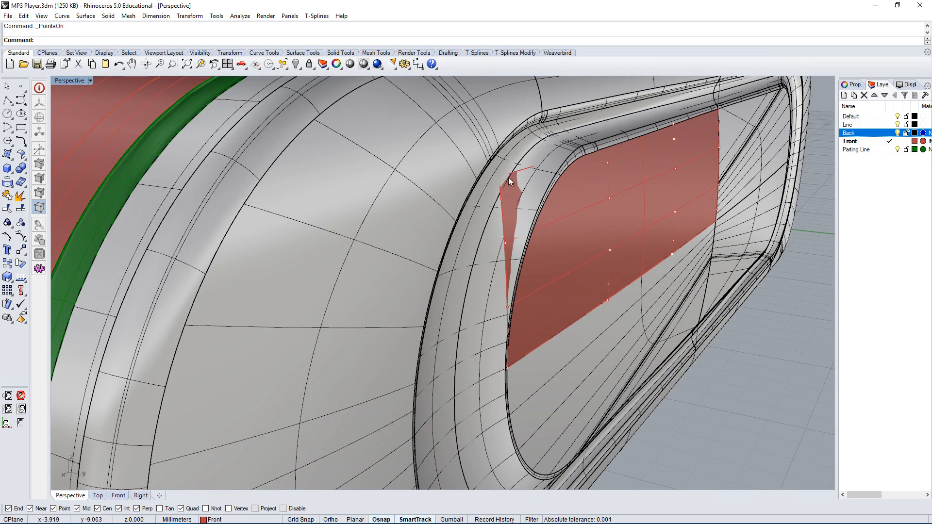
Step: Hide the surface's control points and start rebuilding the surface again
{"action": "right_click_drag", "start_coordinate": [592, 172], "coordinate": [550, 191]}
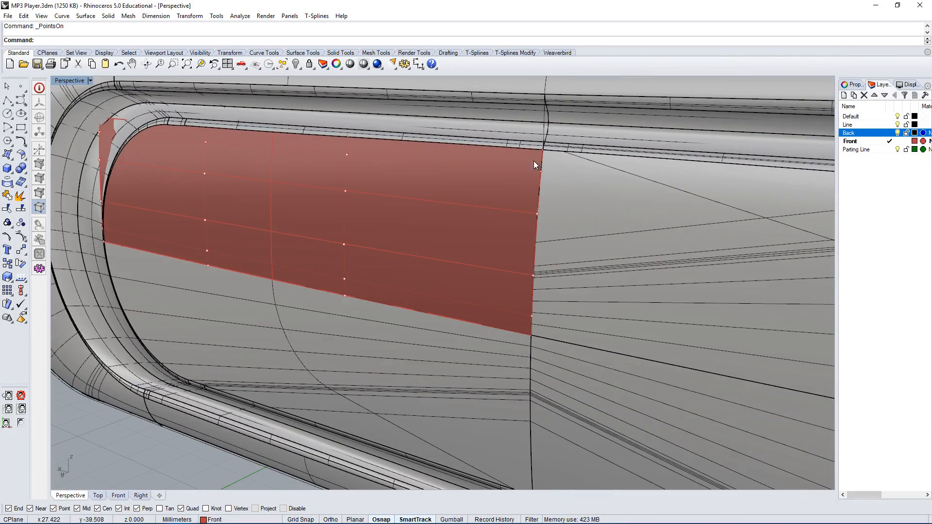
{"action": "right_click_drag", "start_coordinate": [534, 161], "coordinate": [185, 177]}
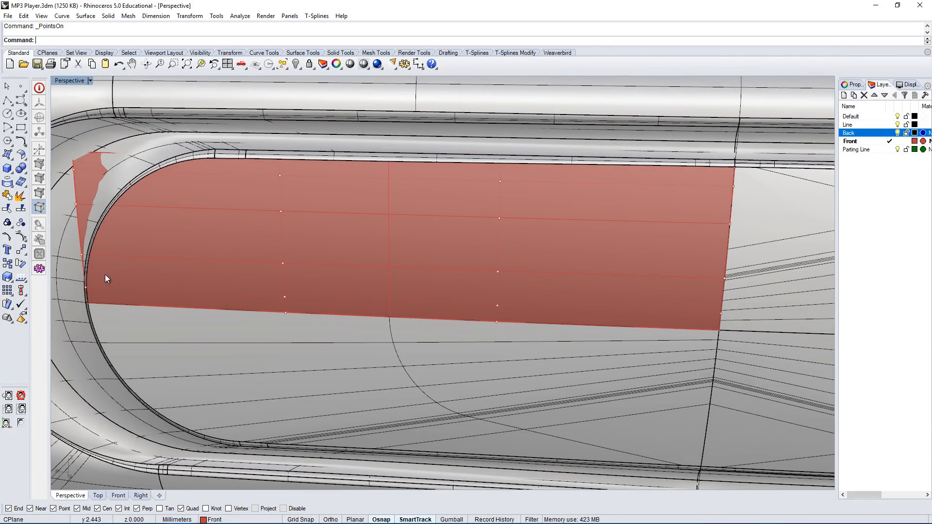
{"action": "right_click_drag", "start_coordinate": [375, 238], "coordinate": [684, 254]}
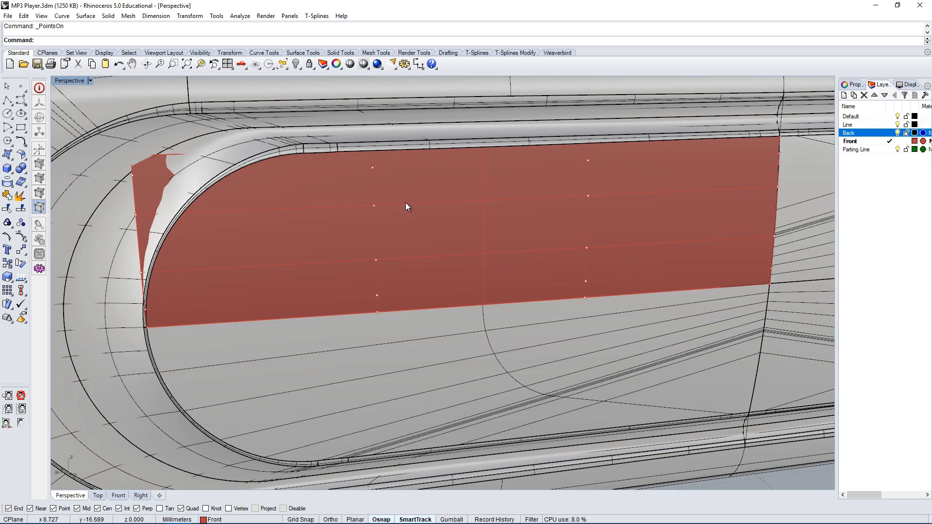
{"action": "right_click_drag", "start_coordinate": [408, 206], "coordinate": [636, 185]}
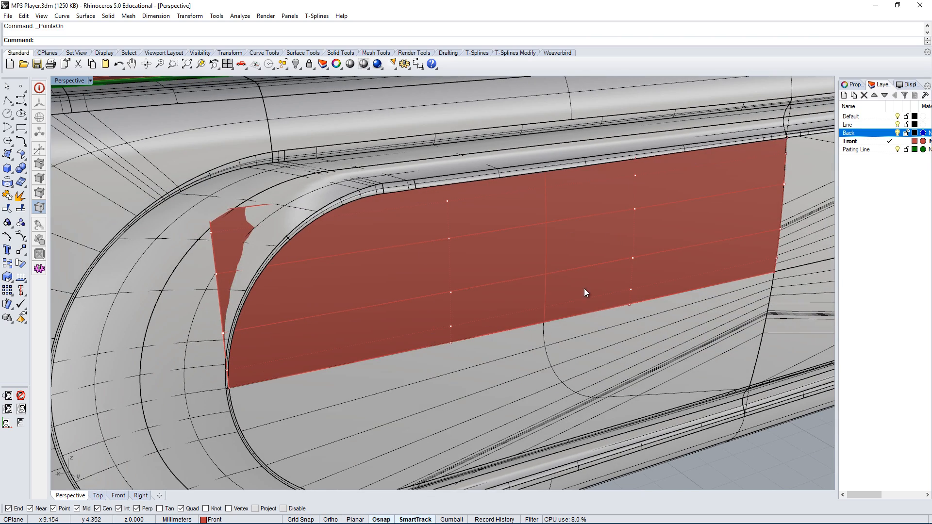
{"action": "right_click_drag", "start_coordinate": [583, 289], "coordinate": [572, 269]}
{"action": "key", "text": "Escape"}
{"action": "left_click", "coordinate": [584, 236]}
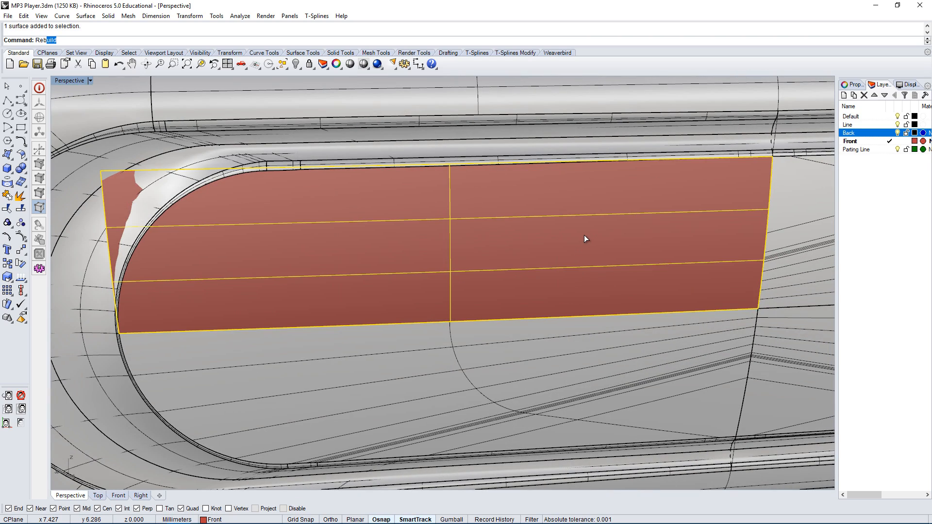
{"action": "key", "text": "Return"}
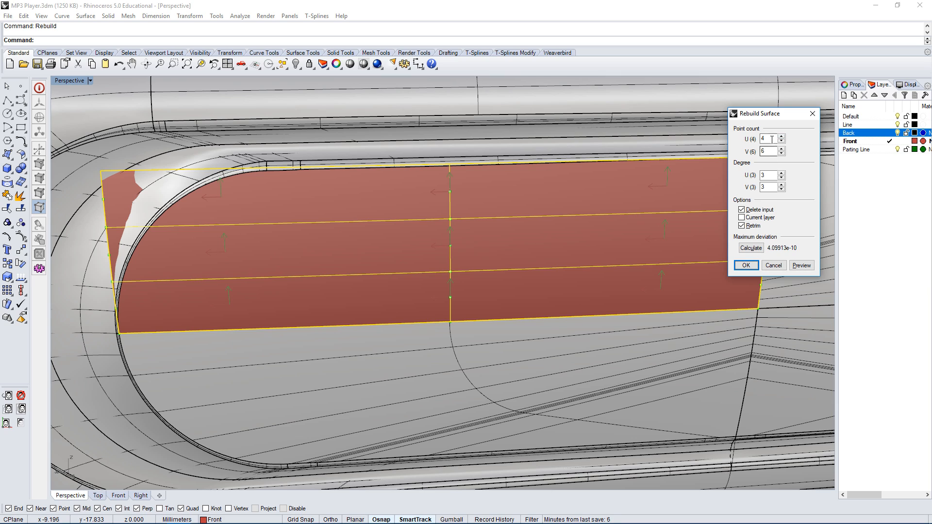
Step: Rebuild the surface with point counts of 2 in U and 3 in V, using degree 2 in U and degree 3 in V
{"action": "key", "text": "Tab"}
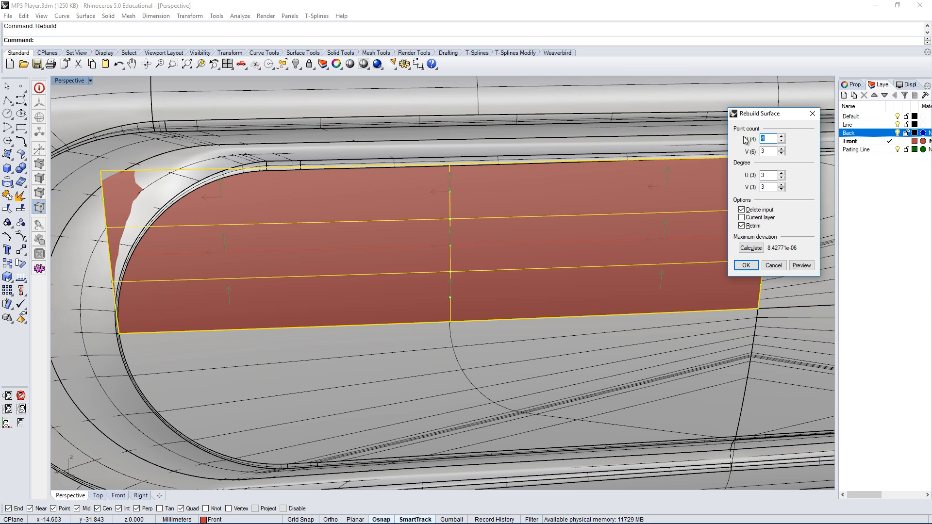
{"action": "key", "text": "Tab"}
{"action": "key", "text": "Tab"}
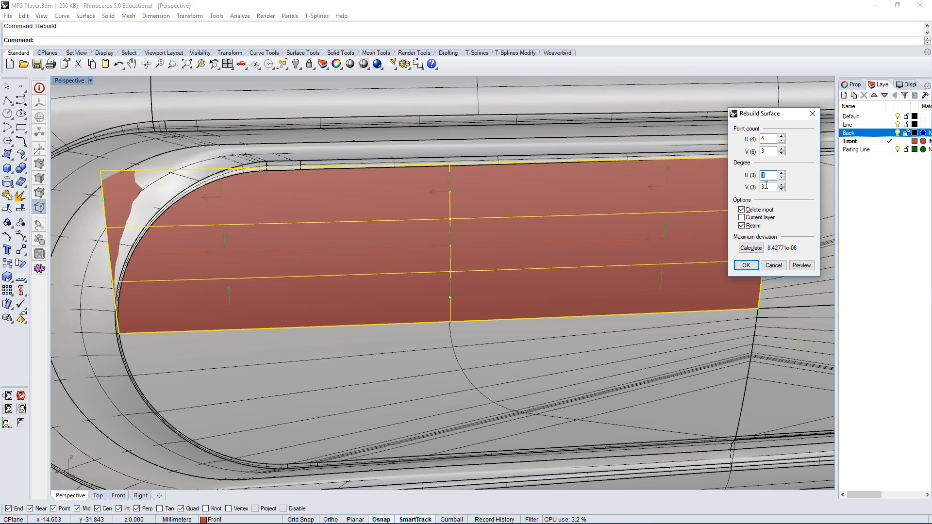
{"action": "type", "text": "2"}
{"action": "left_click", "coordinate": [772, 150]}
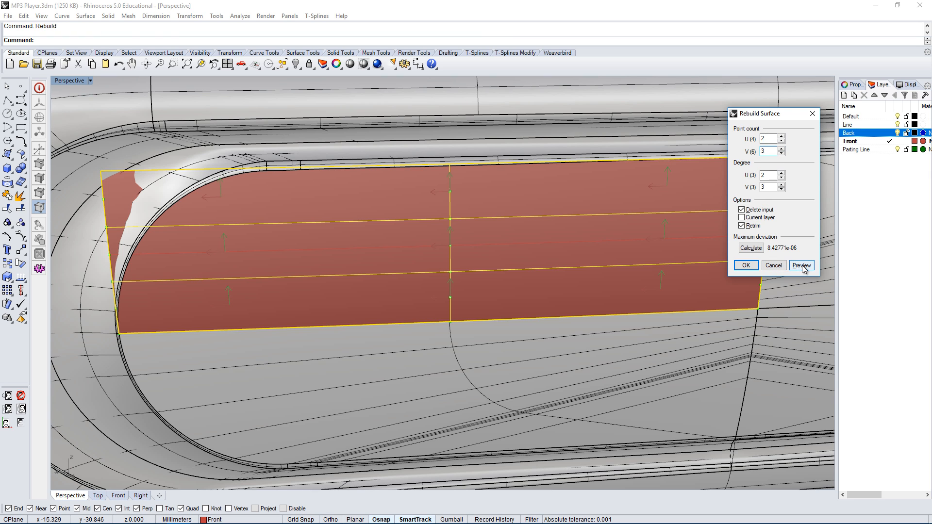
{"action": "left_click", "coordinate": [746, 266]}
Step: Show the rebuilt surface's control points and check their layout along the edge that meets the recess
{"action": "right_click_drag", "start_coordinate": [620, 272], "coordinate": [664, 272]}
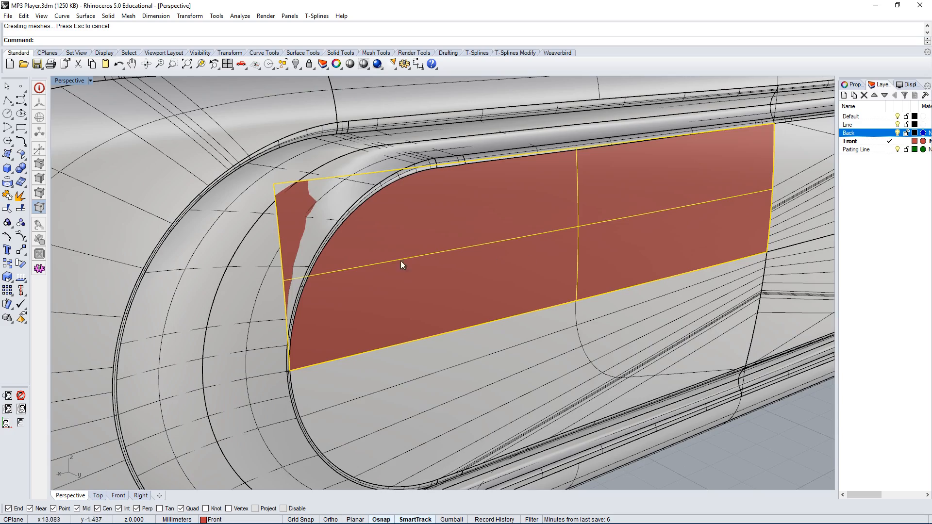
{"action": "left_click", "coordinate": [21, 236]}
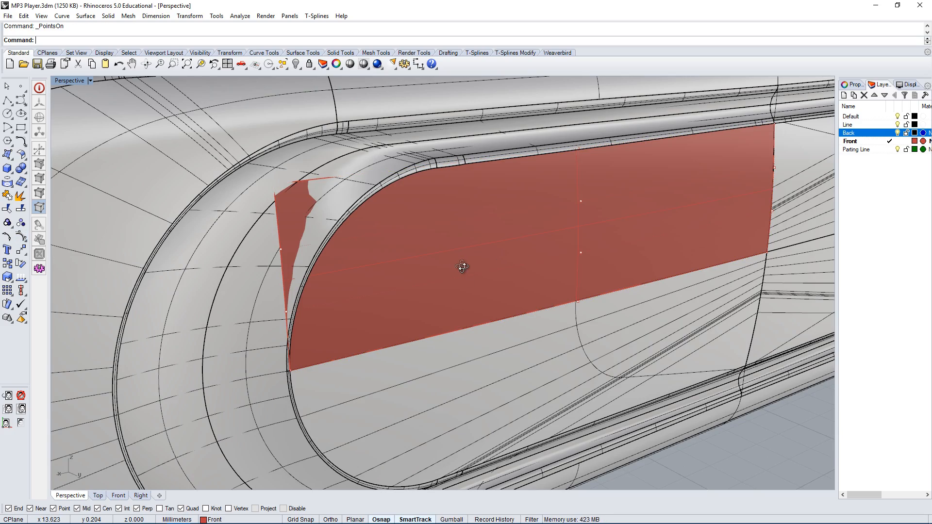
{"action": "right_click_drag", "start_coordinate": [464, 264], "coordinate": [610, 252]}
{"action": "left_click", "coordinate": [473, 141]}
{"action": "left_click", "coordinate": [496, 170]}
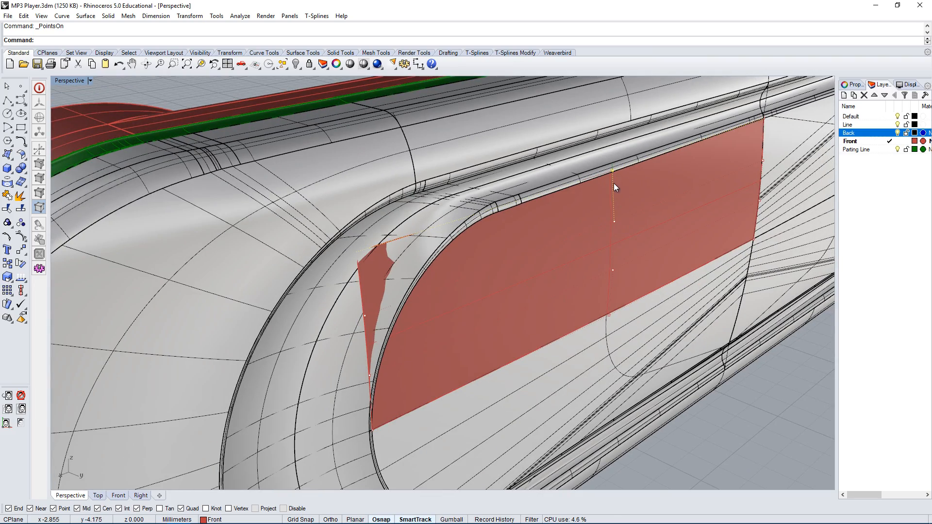
{"action": "mouse_move", "coordinate": [602, 212]}
{"action": "right_mouse_down"}
{"action": "mouse_move", "coordinate": [591, 210]}
{"action": "mouse_move", "coordinate": [600, 215]}
{"action": "right_mouse_up"}
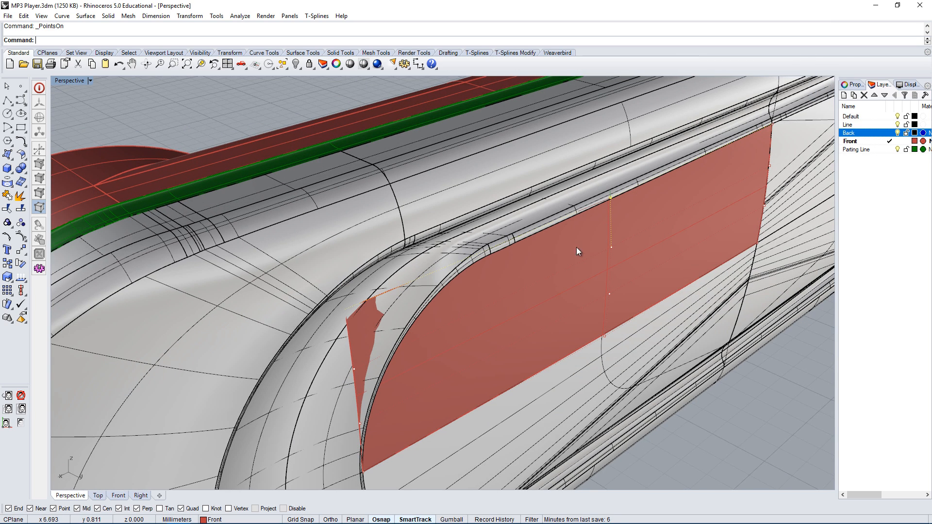
Step: Select the surface's outer corner control point at the recess's rounded end and inspect its position against the shell
{"action": "left_click", "coordinate": [345, 313]}
{"action": "left_click", "coordinate": [359, 318]}
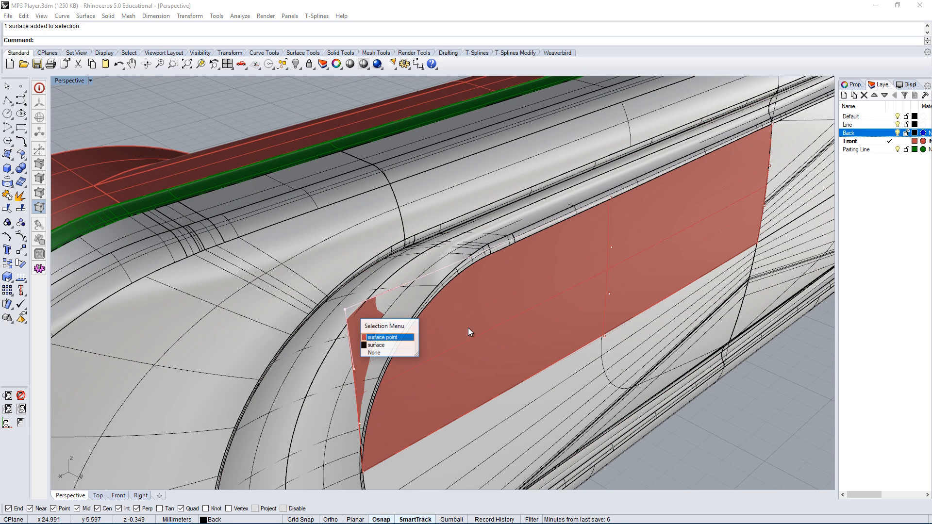
{"action": "left_click", "coordinate": [388, 337]}
{"action": "right_click_drag", "start_coordinate": [536, 319], "coordinate": [513, 259]}
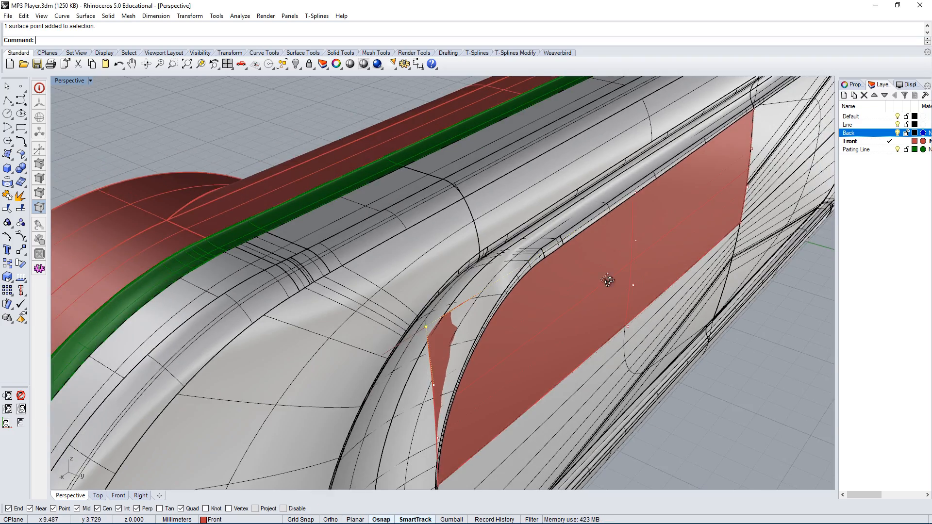
{"action": "right_click_drag", "start_coordinate": [608, 280], "coordinate": [640, 268]}
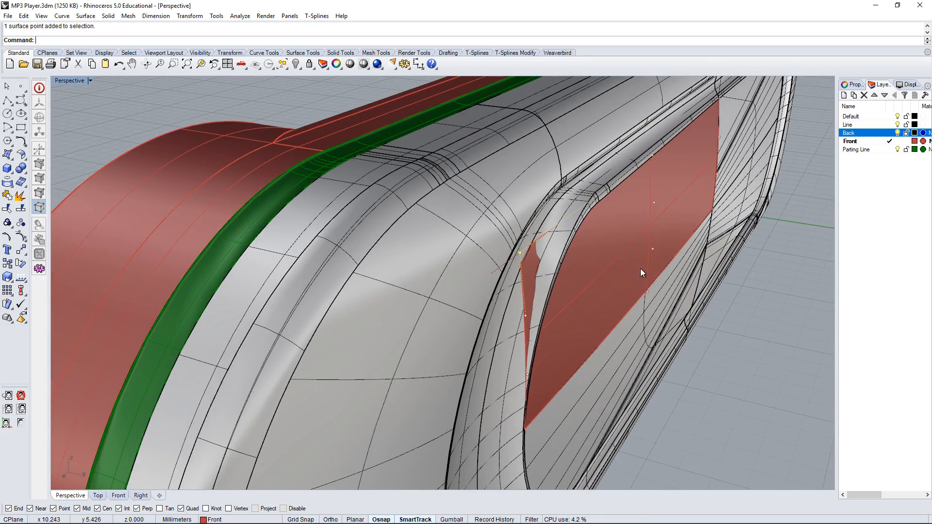
Step: Move the selected corner control point about 0.14 mm straight outward from the shell in the Top view
{"action": "double_click", "coordinate": [74, 81]}
{"action": "right_click_drag", "start_coordinate": [308, 188], "coordinate": [249, 191]}
{"action": "scroll", "coordinate": [248, 190], "scroll_direction": "down", "scroll_amount": 5}
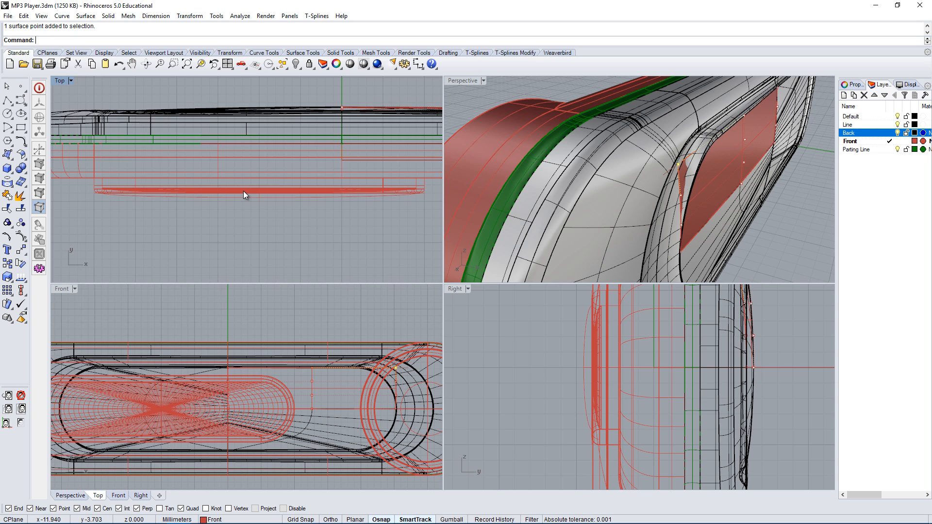
{"action": "scroll", "coordinate": [243, 190], "scroll_direction": "down", "scroll_amount": 2}
{"action": "right_click_drag", "start_coordinate": [427, 148], "coordinate": [310, 227]}
{"action": "scroll", "coordinate": [283, 184], "scroll_direction": "up", "scroll_amount": 4}
{"action": "scroll", "coordinate": [254, 211], "scroll_direction": "up", "scroll_amount": 12}
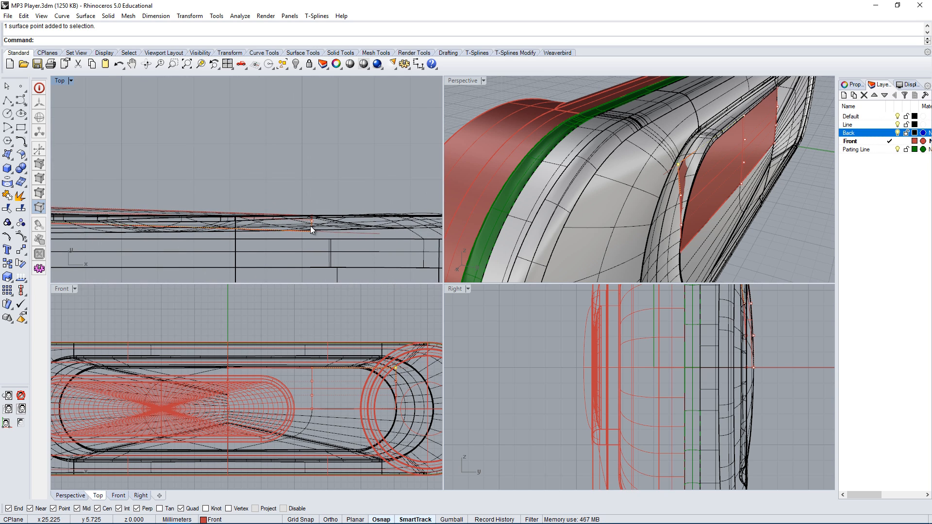
{"action": "type", "text": "m"}
{"action": "key", "text": "Return"}
{"action": "scroll", "coordinate": [324, 194], "scroll_direction": "up", "scroll_amount": 4}
{"action": "right_click_drag", "start_coordinate": [324, 195], "coordinate": [321, 202]}
{"action": "left_click", "coordinate": [324, 189]}
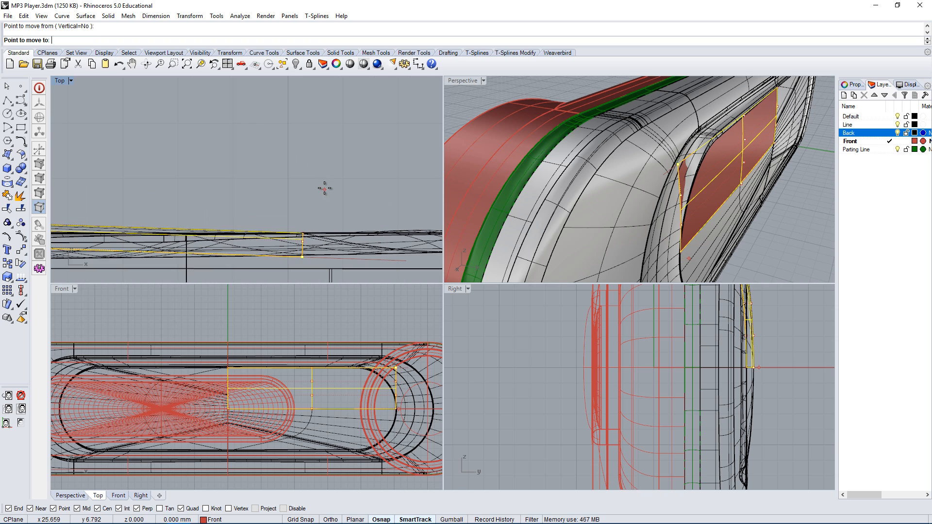
{"action": "left_click", "coordinate": [325, 182], "text": "shift"}
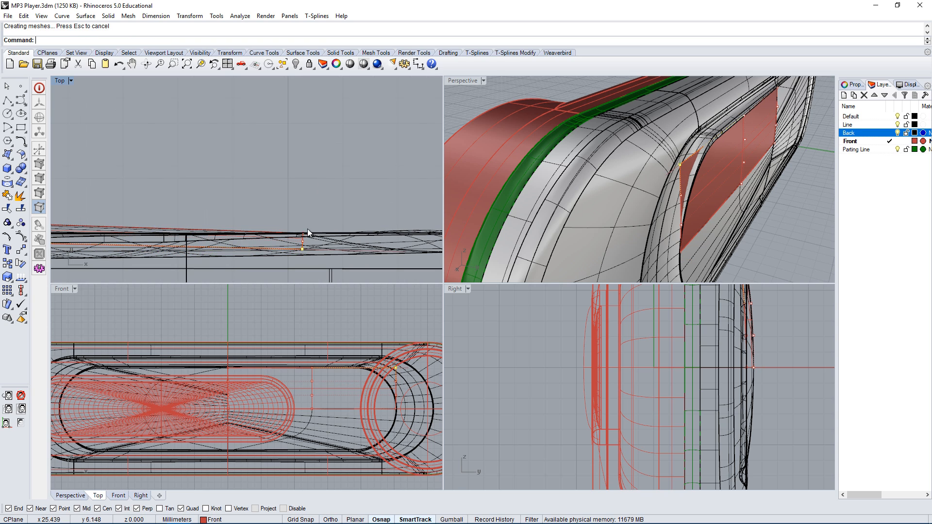
Step: Move the corner control point and its neighbour on the short edge together about 0.105 mm straight outward
{"action": "scroll", "coordinate": [297, 239], "scroll_direction": "up", "scroll_amount": 8}
{"action": "scroll", "coordinate": [293, 245], "scroll_direction": "up", "scroll_amount": 2}
{"action": "type", "text": "m"}
{"action": "key", "text": "Return"}
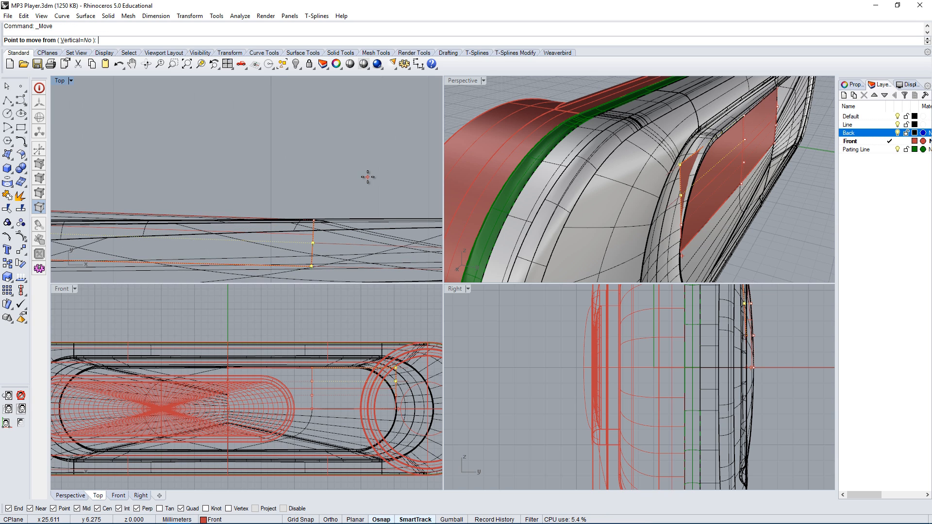
{"action": "left_click", "coordinate": [368, 172]}
{"action": "left_click", "coordinate": [366, 160]}
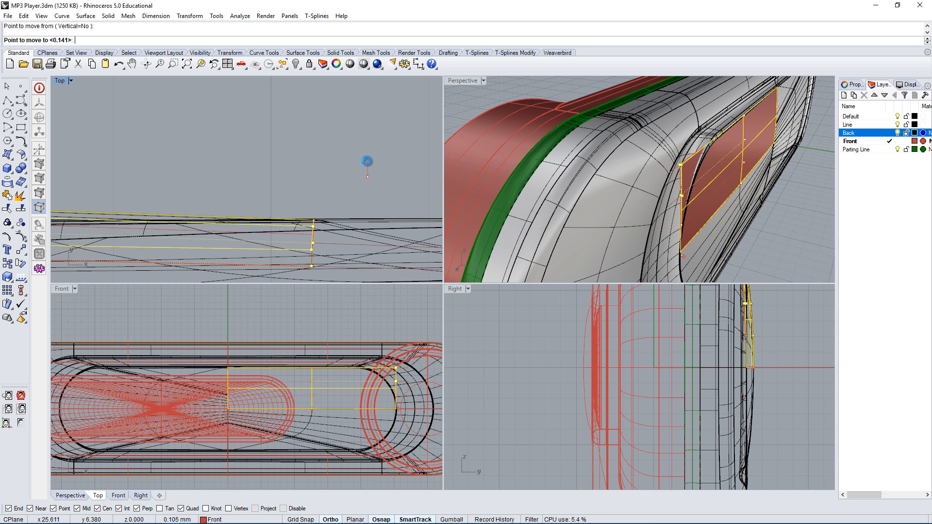
Step: Examine the adjusted surface corner in an enlarged Perspective view, comparing it with the recess's rounded edge from several angles
{"action": "double_click", "coordinate": [469, 81]}
{"action": "right_click_drag", "start_coordinate": [635, 204], "coordinate": [514, 152]}
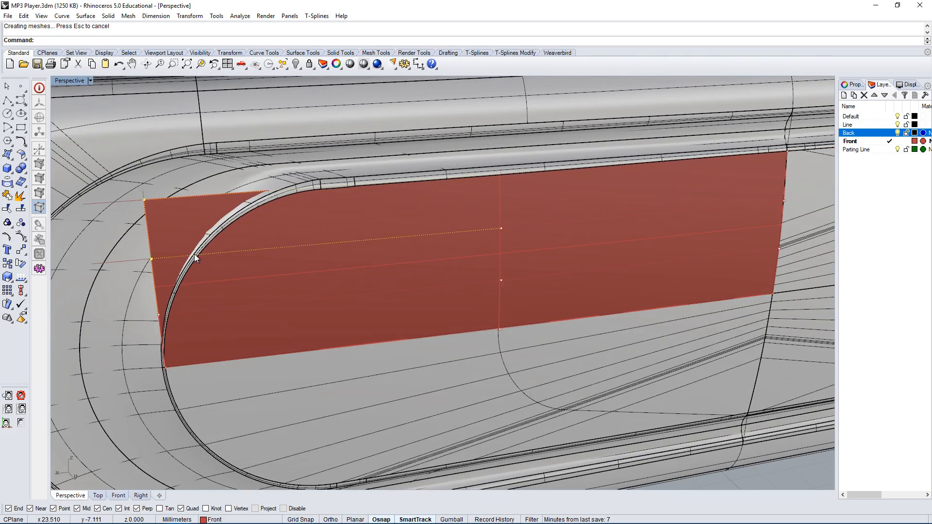
{"action": "right_click_drag", "start_coordinate": [407, 188], "coordinate": [721, 264]}
{"action": "right_click_drag", "start_coordinate": [719, 312], "coordinate": [596, 221]}
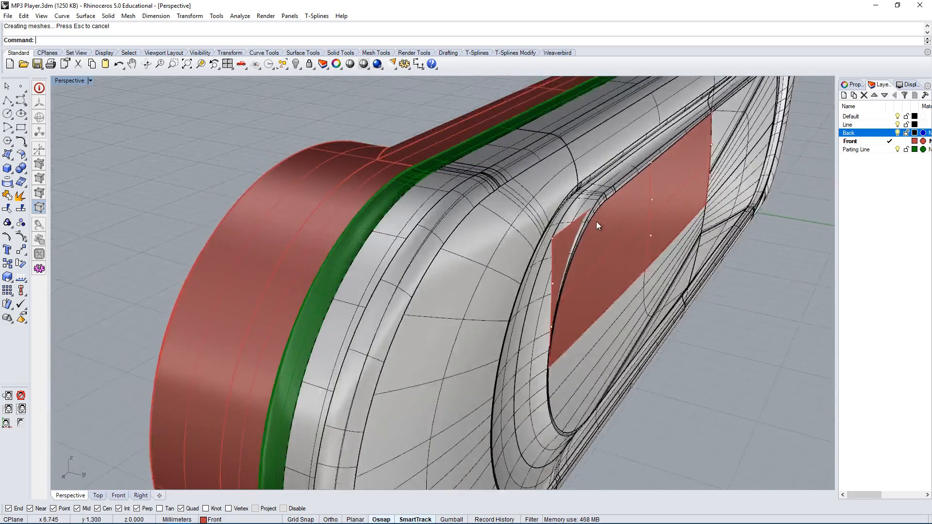
{"action": "scroll", "coordinate": [598, 221], "scroll_direction": "up", "scroll_amount": 2}
{"action": "right_click_drag", "start_coordinate": [650, 210], "coordinate": [648, 203]}
{"action": "left_click", "coordinate": [643, 199]}
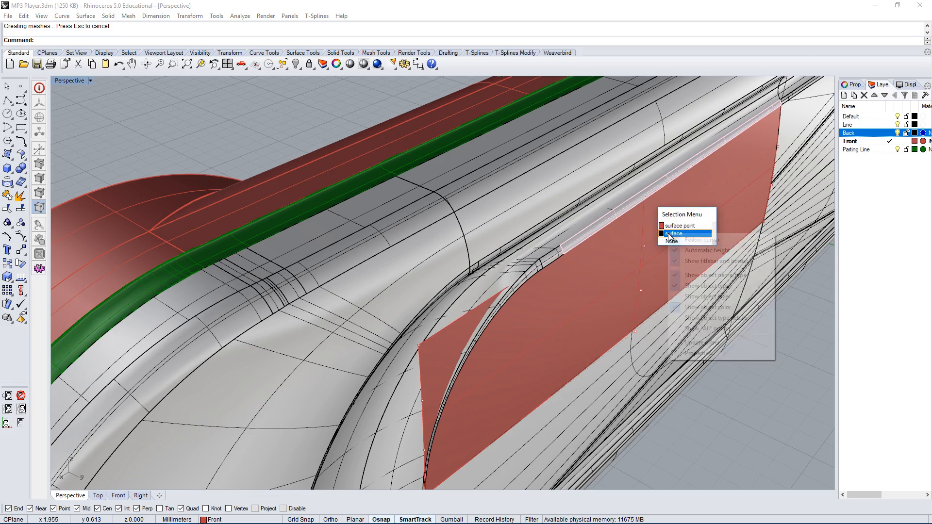
{"action": "right_click_drag", "start_coordinate": [741, 426], "coordinate": [692, 282]}
{"action": "right_click_drag", "start_coordinate": [520, 278], "coordinate": [544, 283]}
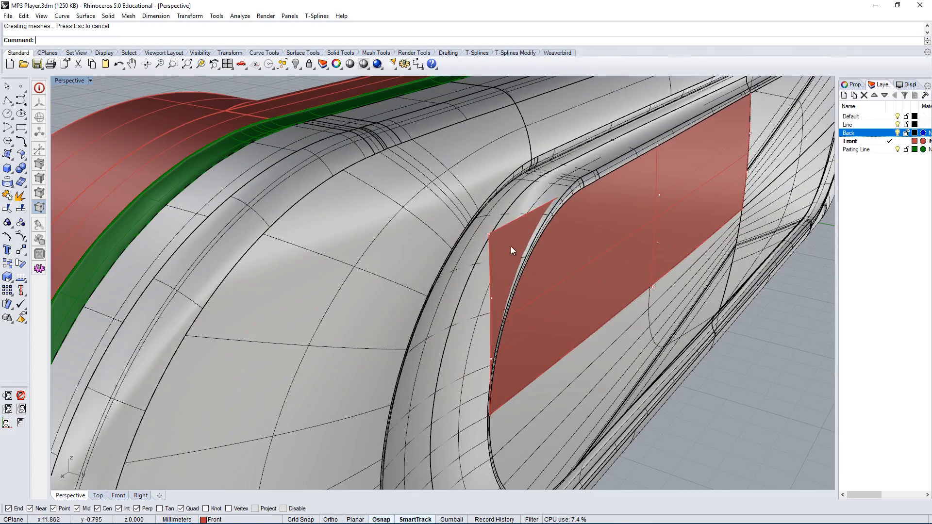
Step: Move only the control point next to the corner on the short edge about 0.118 mm outward in the Top view
{"action": "left_click", "coordinate": [488, 237]}
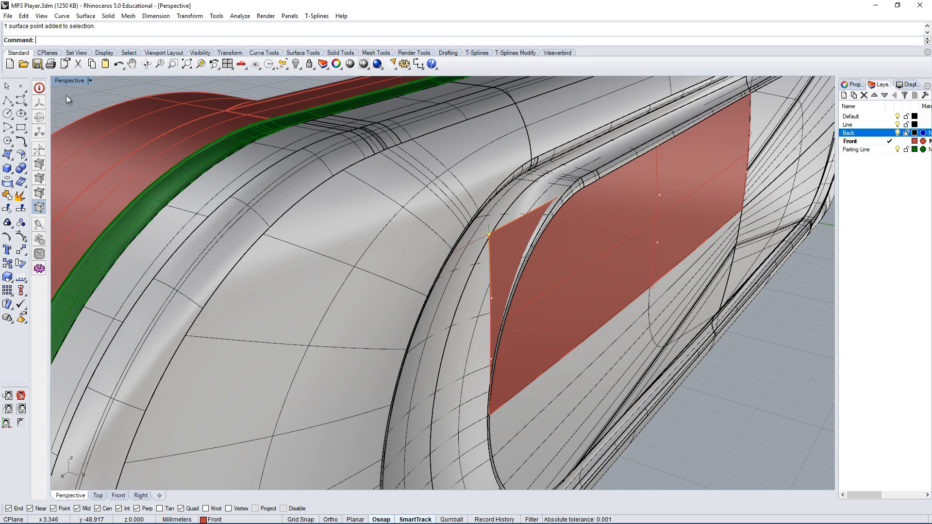
{"action": "double_click", "coordinate": [79, 80]}
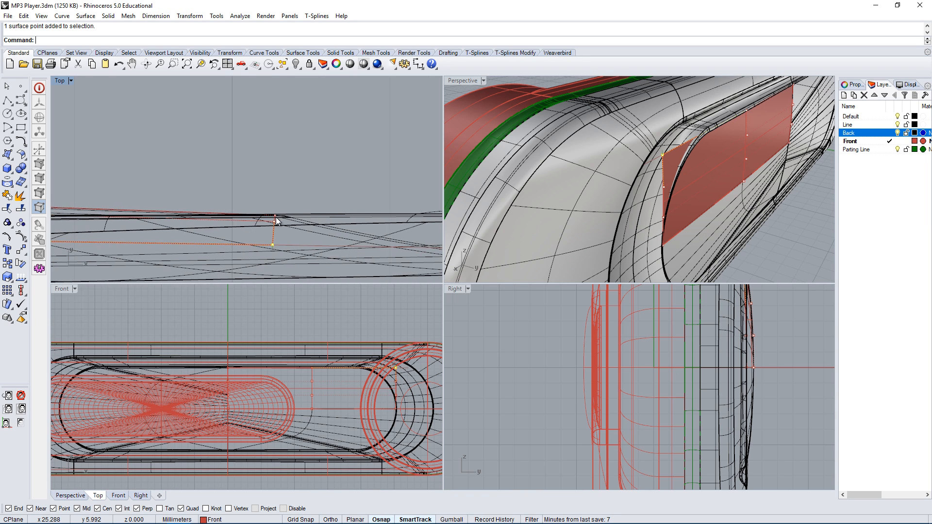
{"action": "scroll", "coordinate": [276, 220], "scroll_direction": "up", "scroll_amount": 3}
{"action": "right_click_drag", "start_coordinate": [289, 221], "coordinate": [313, 187]}
{"action": "left_click", "coordinate": [301, 191]}
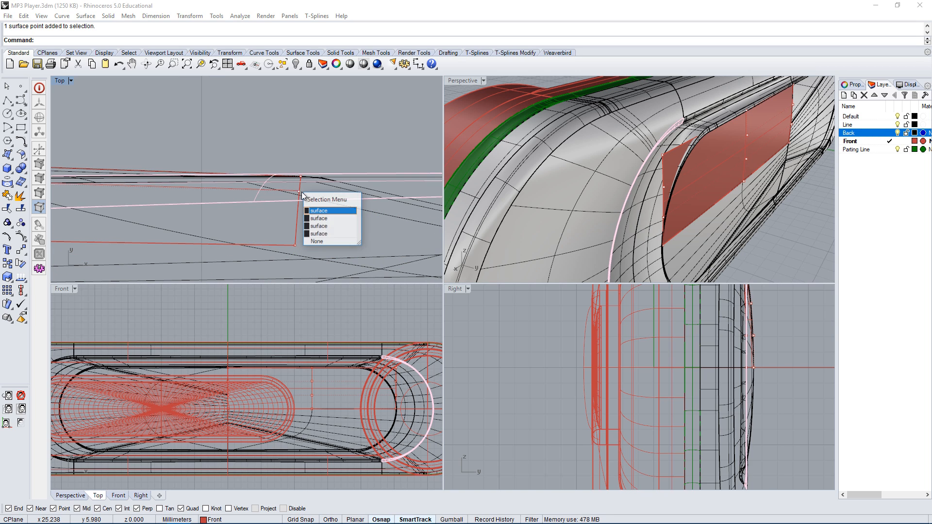
{"action": "left_click", "coordinate": [297, 135]}
{"action": "left_click_drag", "start_coordinate": [277, 222], "coordinate": [320, 185]}
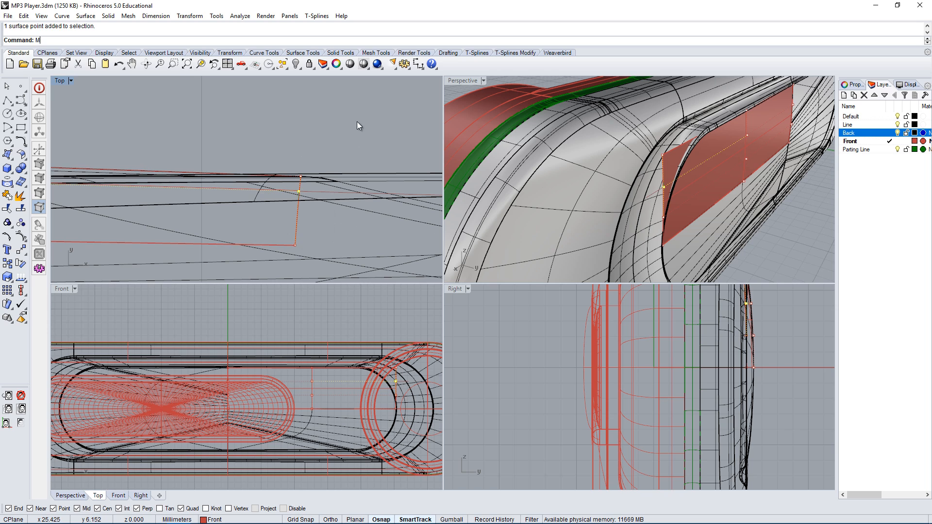
{"action": "type", "text": "M"}
{"action": "key", "text": "Return"}
{"action": "left_click", "coordinate": [339, 152]}
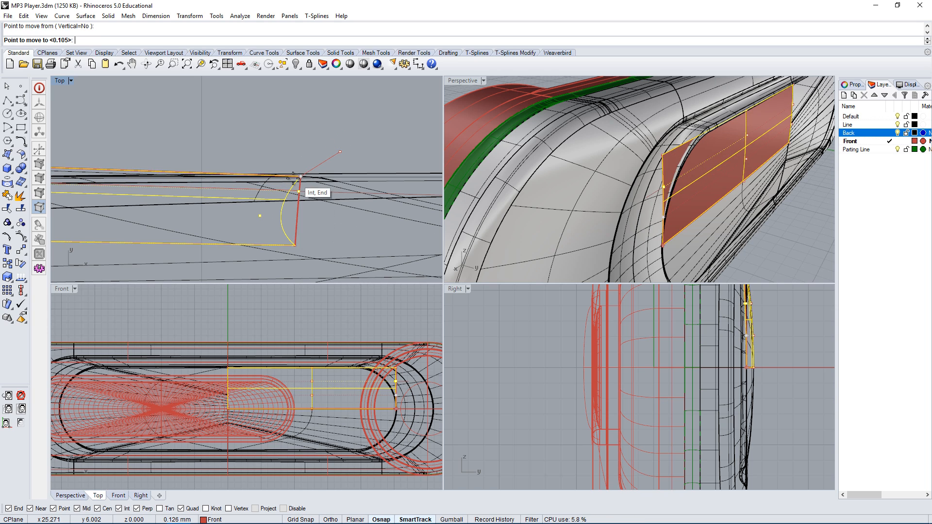
{"action": "left_click", "coordinate": [342, 109]}
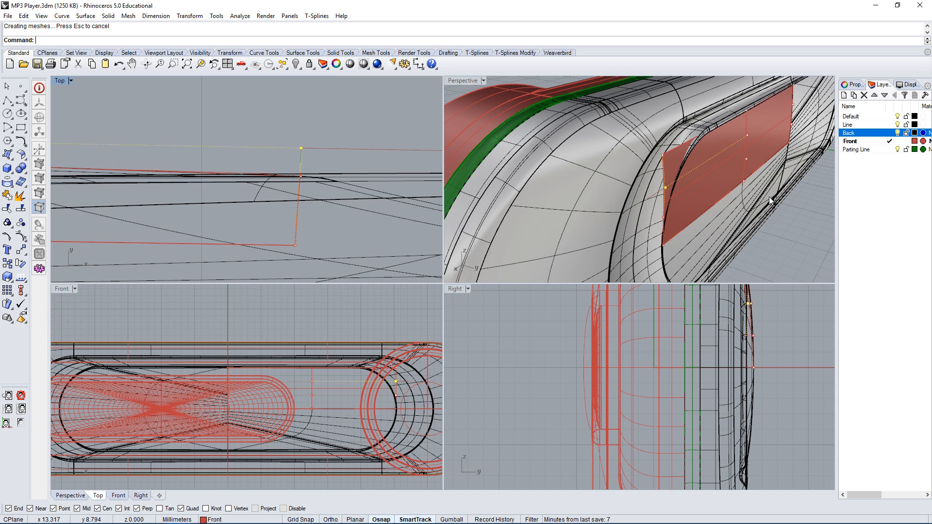
Step: Move the same control point back inward by about 0.09 mm
{"action": "right_click_drag", "start_coordinate": [410, 207], "coordinate": [424, 191]}
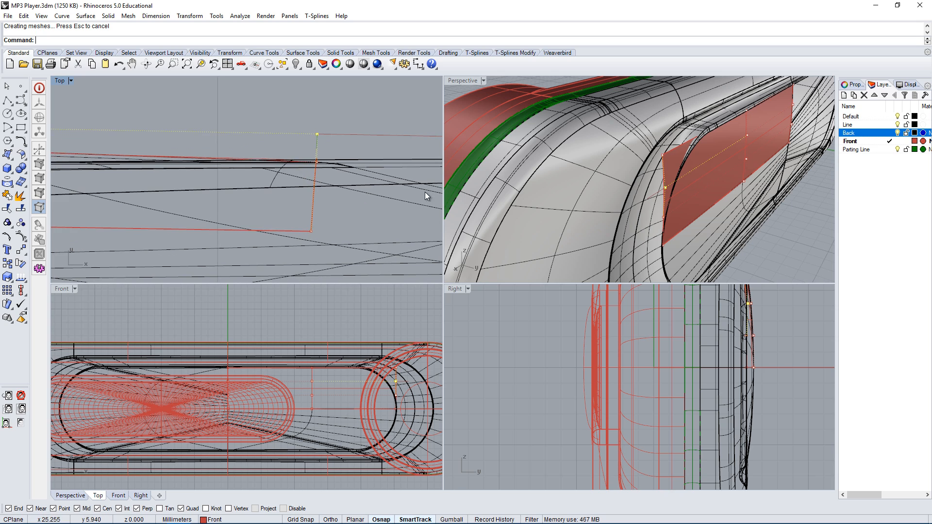
{"action": "right_click_drag", "start_coordinate": [341, 149], "coordinate": [312, 163]}
{"action": "type", "text": "m"}
{"action": "key", "text": "Return"}
{"action": "left_click", "coordinate": [346, 111]}
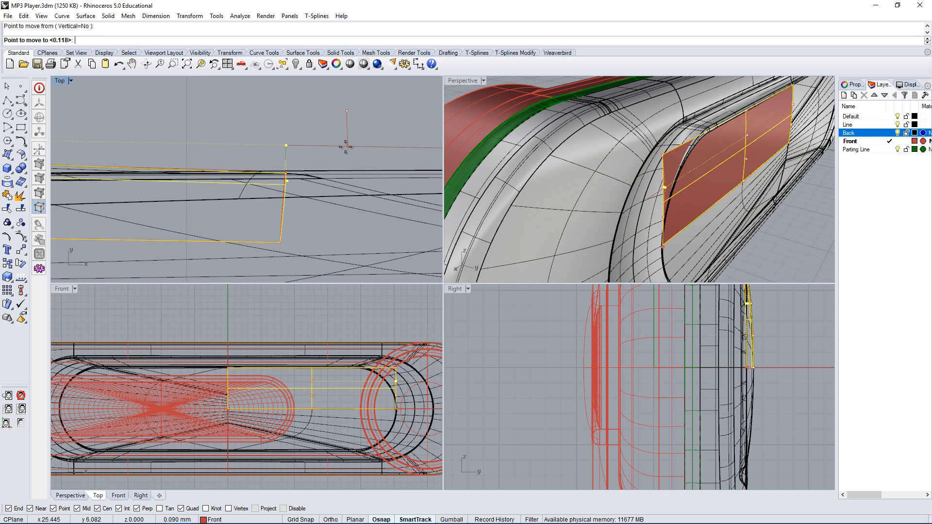
{"action": "left_click", "coordinate": [346, 144]}
Step: Move only the quarter surface's corner control point about 0.081 mm straight outward in the Top view
{"action": "right_click_drag", "start_coordinate": [259, 224], "coordinate": [302, 211]}
{"action": "left_click_drag", "start_coordinate": [301, 211], "coordinate": [347, 244]}
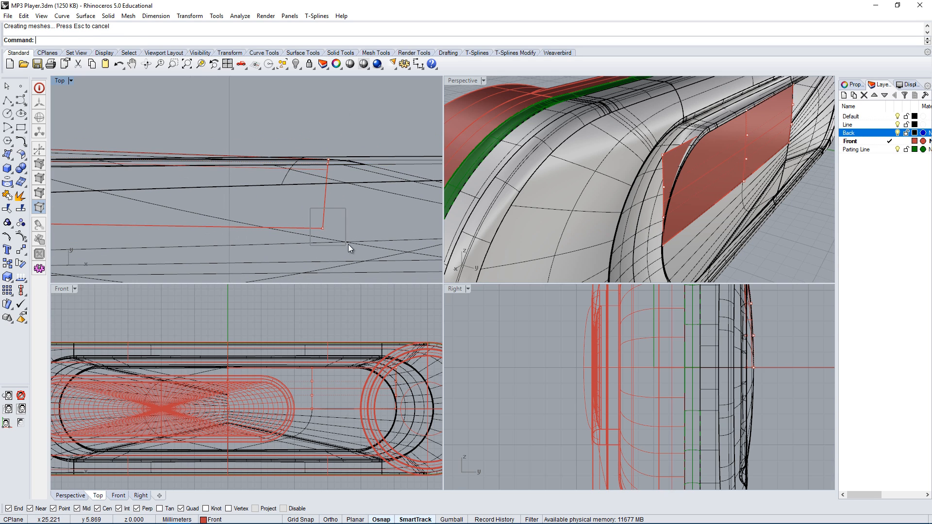
{"action": "type", "text": "m"}
{"action": "key", "text": "Return"}
{"action": "right_click_drag", "start_coordinate": [339, 199], "coordinate": [311, 245]}
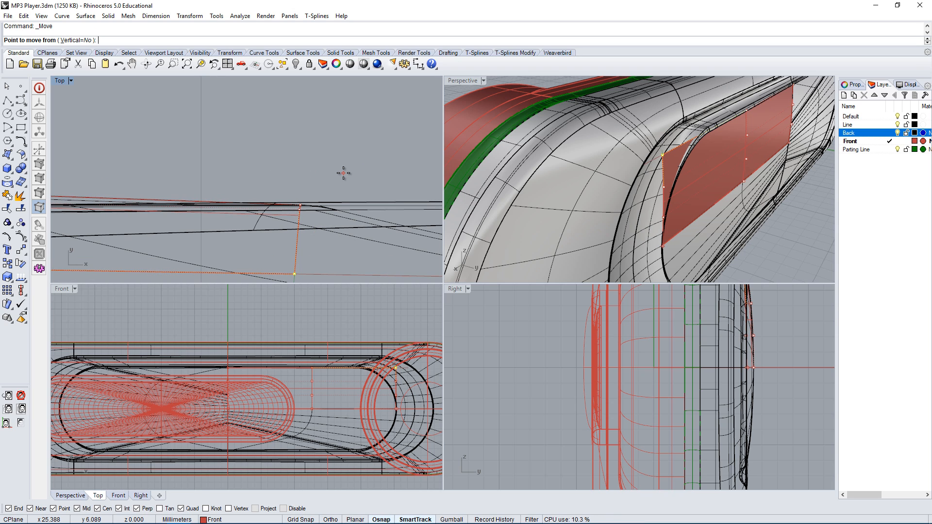
{"action": "left_click", "coordinate": [343, 163]}
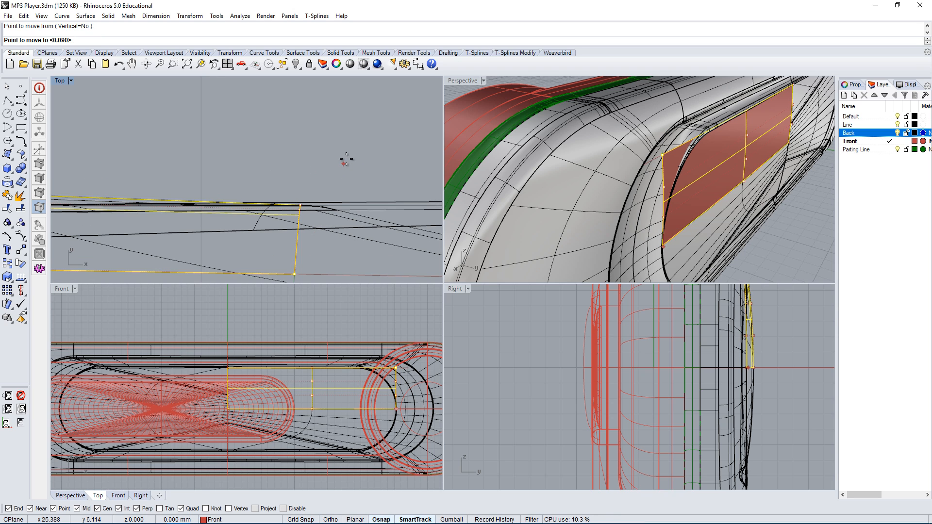
{"action": "left_click", "coordinate": [344, 134]}
{"action": "right_click_drag", "start_coordinate": [752, 175], "coordinate": [503, 89]}
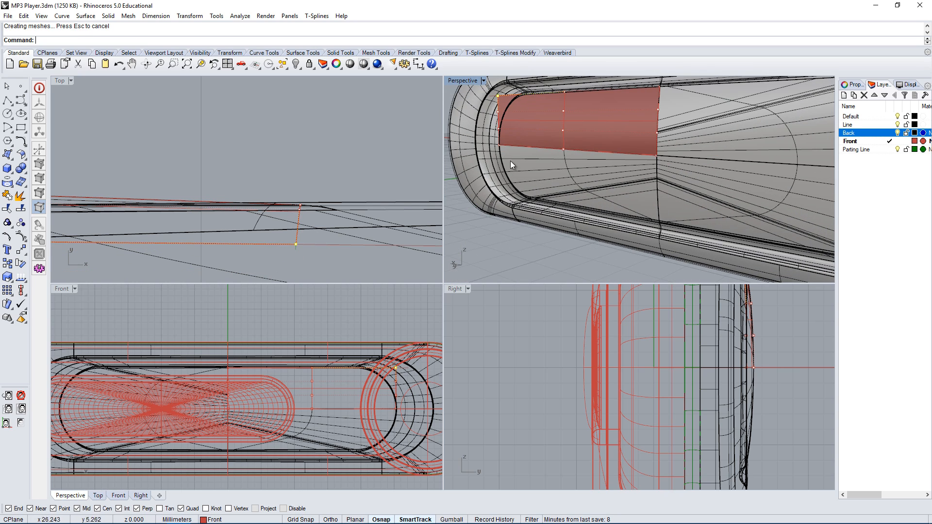
Step: Move the middle control point on the quarter surface's upper long edge slightly straight outward in the Top view
{"action": "right_click_drag", "start_coordinate": [616, 100], "coordinate": [665, 106]}
{"action": "right_click_drag", "start_coordinate": [277, 240], "coordinate": [387, 205]}
{"action": "scroll", "coordinate": [387, 205], "scroll_direction": "down", "scroll_amount": 6}
{"action": "right_click_drag", "start_coordinate": [167, 209], "coordinate": [294, 197]}
{"action": "scroll", "coordinate": [216, 190], "scroll_direction": "down", "scroll_amount": 5}
{"action": "scroll", "coordinate": [278, 184], "scroll_direction": "down", "scroll_amount": 7}
{"action": "scroll", "coordinate": [318, 202], "scroll_direction": "up", "scroll_amount": 5}
{"action": "left_click_drag", "start_coordinate": [278, 214], "coordinate": [278, 215]}
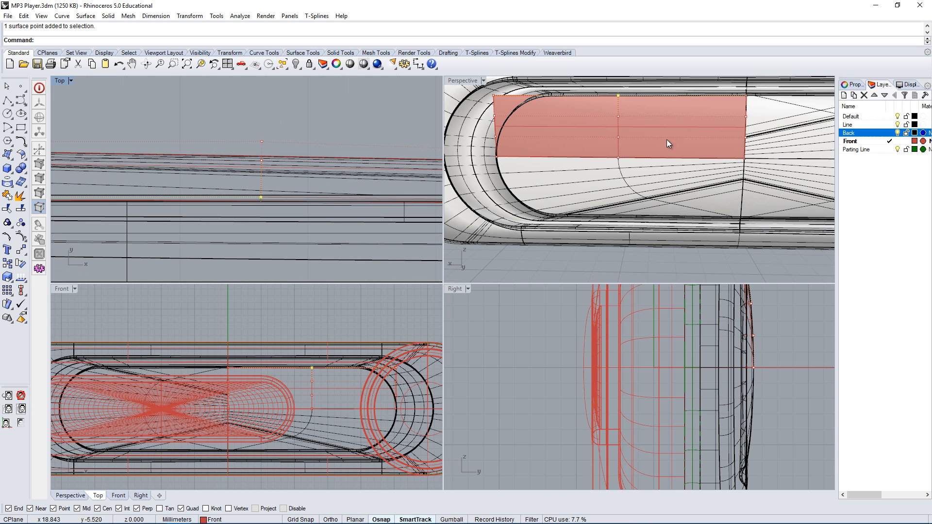
{"action": "scroll", "coordinate": [650, 143], "scroll_direction": "up", "scroll_amount": 8}
{"action": "right_click_drag", "start_coordinate": [656, 162], "coordinate": [661, 165]}
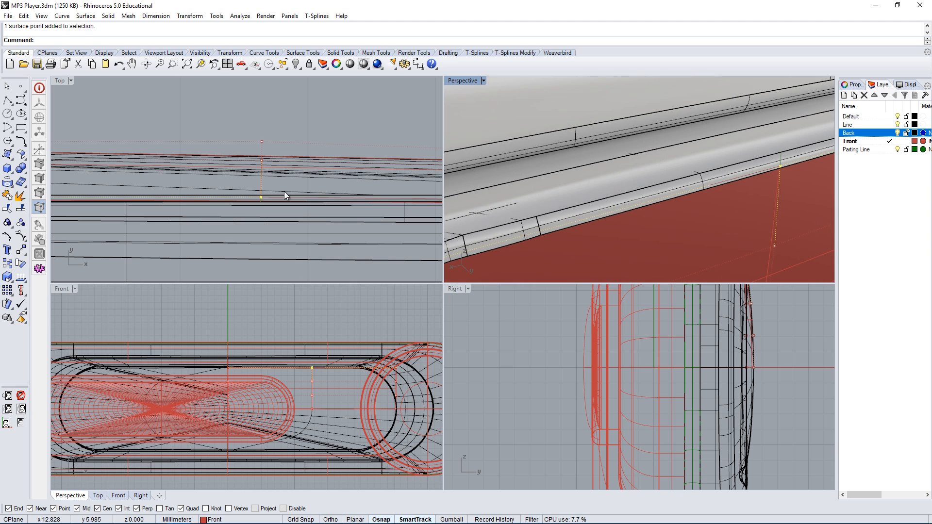
{"action": "right_click", "coordinate": [287, 195]}
{"action": "left_click", "coordinate": [308, 117]}
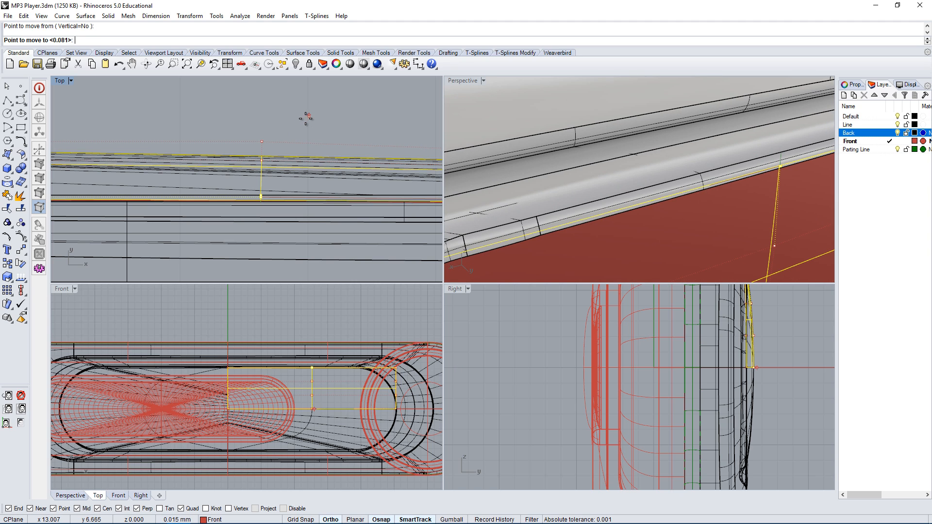
{"action": "left_click", "coordinate": [308, 101]}
{"action": "right_click_drag", "start_coordinate": [580, 208], "coordinate": [729, 140]}
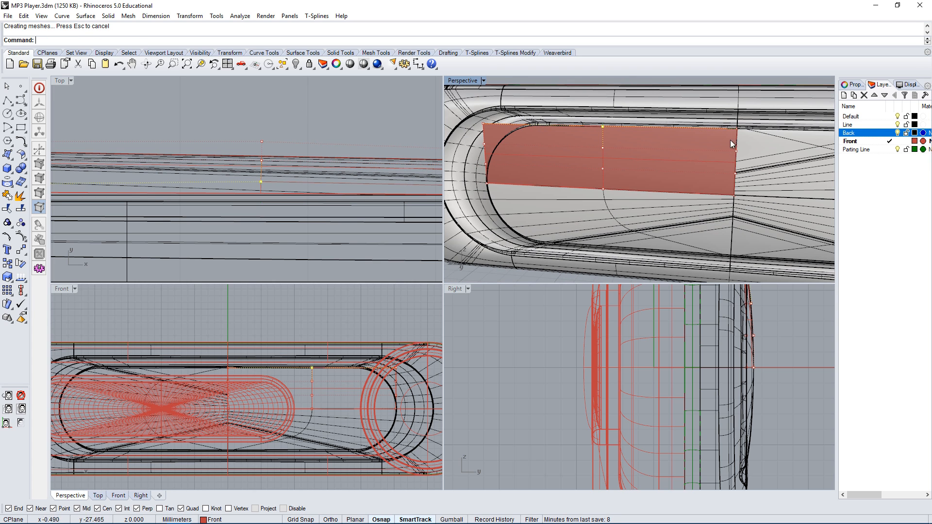
Step: Rebuild the quarter surface with point counts of 3 in U and 4 in V, and degree 3 in both directions
{"action": "left_click", "coordinate": [673, 165]}
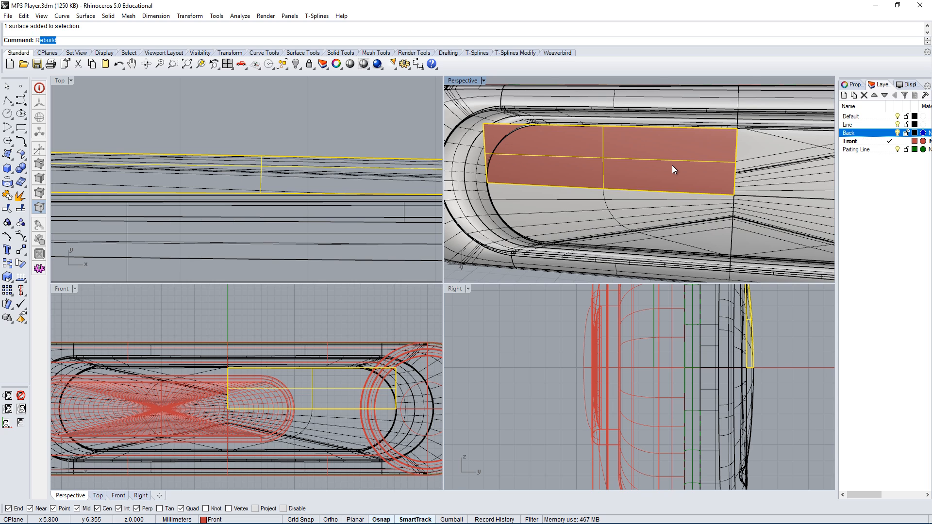
{"action": "key", "text": "Return"}
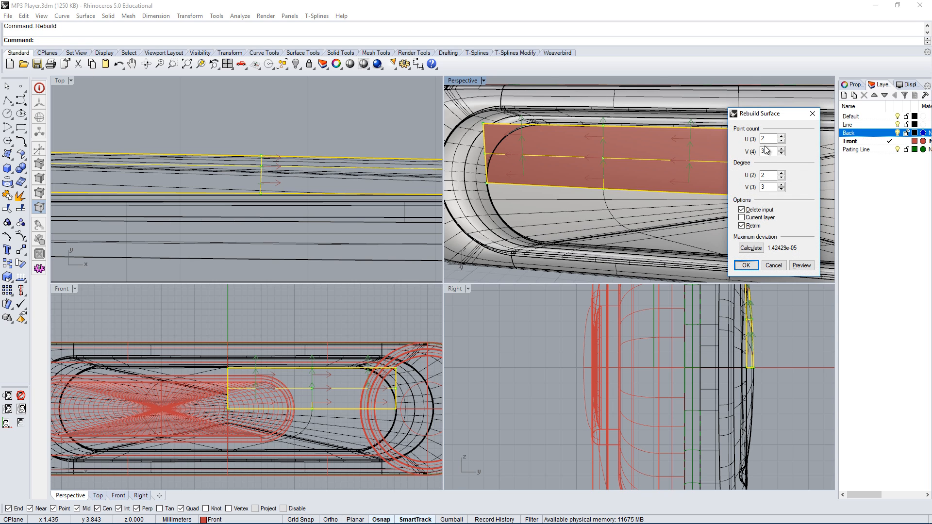
{"action": "double_click", "coordinate": [769, 139]}
{"action": "type", "text": "3"}
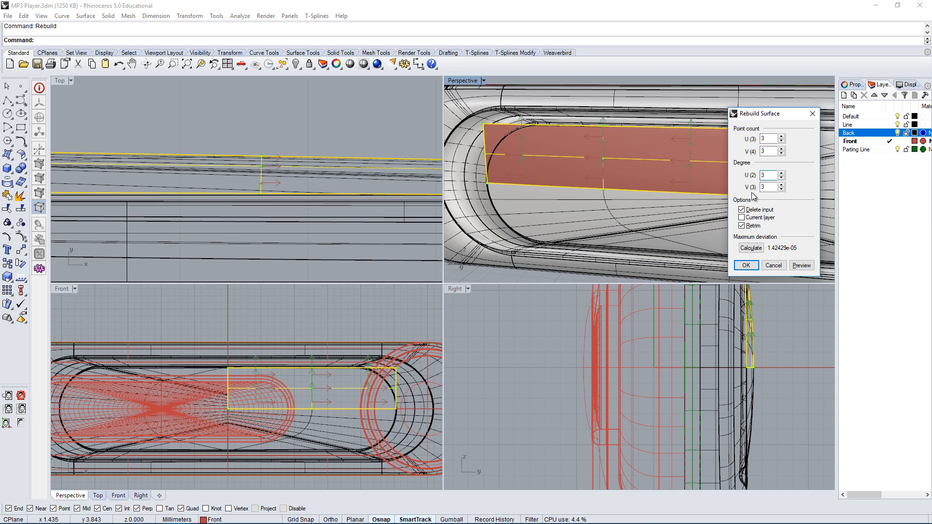
{"action": "double_click", "coordinate": [769, 153]}
{"action": "left_click_drag", "start_coordinate": [770, 151], "coordinate": [755, 150]}
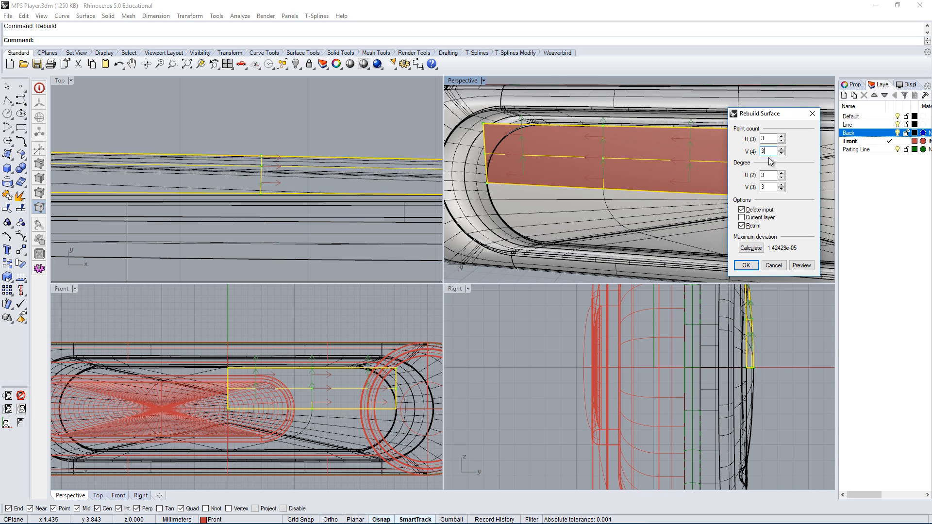
{"action": "left_click_drag", "start_coordinate": [772, 151], "coordinate": [735, 148]}
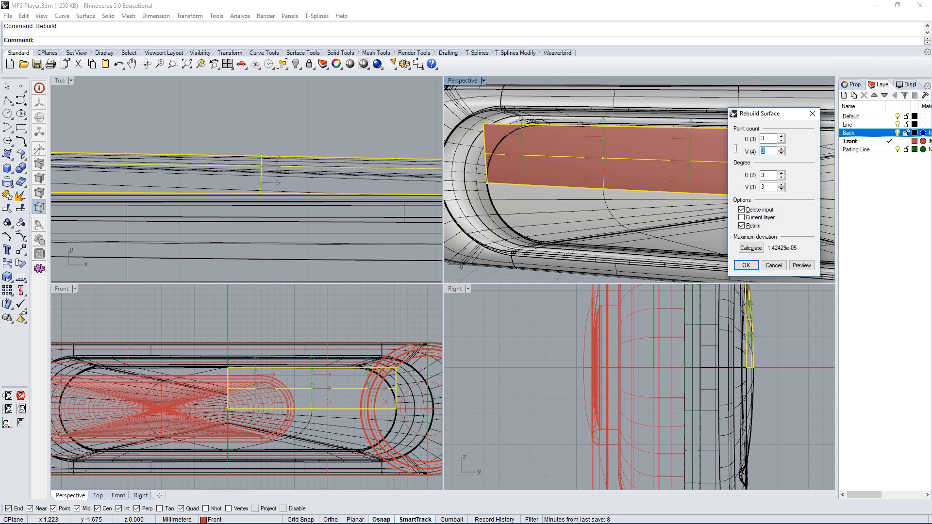
{"action": "type", "text": "4"}
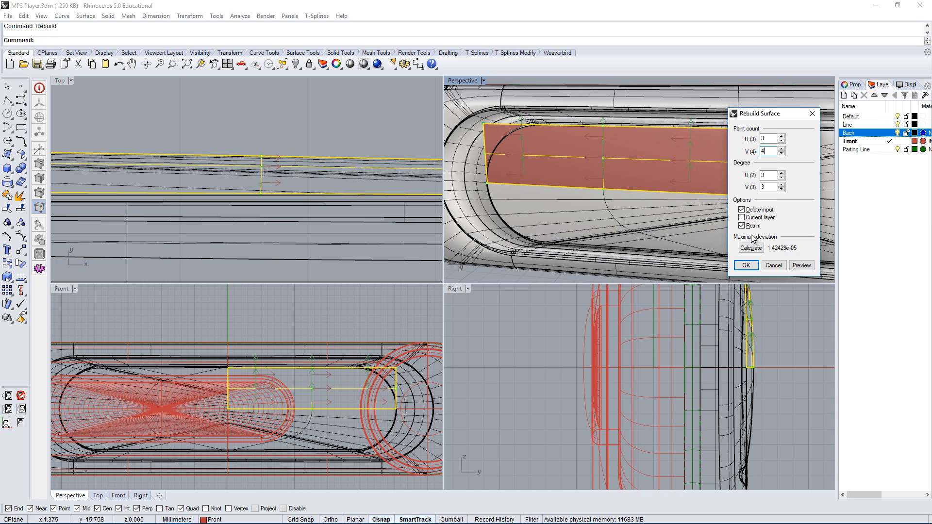
{"action": "left_click", "coordinate": [802, 265]}
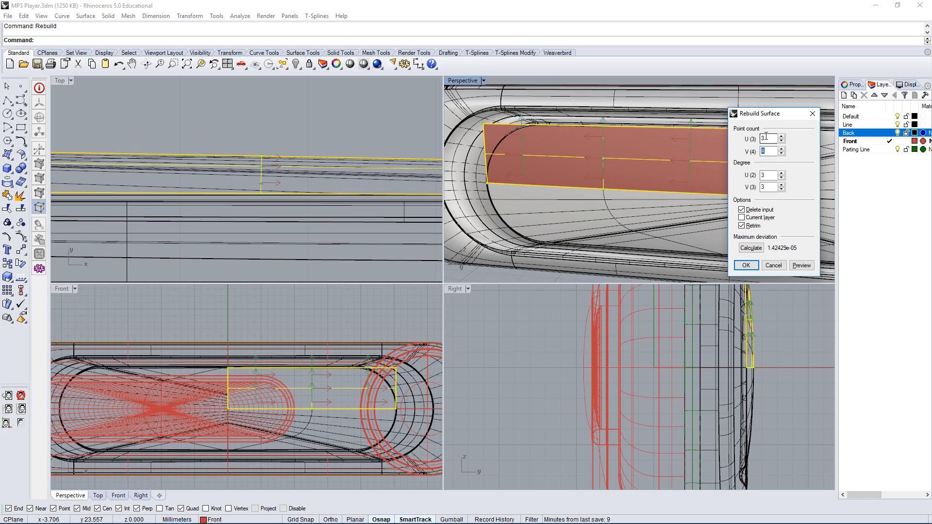
{"action": "left_click", "coordinate": [747, 266]}
Step: Duplicate the outer edge of the original floor quarter, and delete that quarter from behind the rebuilt surface
{"action": "right_click_drag", "start_coordinate": [532, 241], "coordinate": [558, 235]}
{"action": "left_click", "coordinate": [21, 237]}
{"action": "scroll", "coordinate": [616, 206], "scroll_direction": "down", "scroll_amount": 2}
{"action": "right_click_drag", "start_coordinate": [616, 206], "coordinate": [669, 182]}
{"action": "right_click_drag", "start_coordinate": [800, 156], "coordinate": [601, 231]}
{"action": "key", "text": "ctrl+m"}
{"action": "right_click_drag", "start_coordinate": [450, 251], "coordinate": [537, 221]}
{"action": "type", "text": "dupedge"}
{"action": "key", "text": "Return"}
{"action": "right_click_drag", "start_coordinate": [402, 193], "coordinate": [684, 233]}
{"action": "left_click", "coordinate": [429, 240]}
{"action": "key", "text": "Delete"}
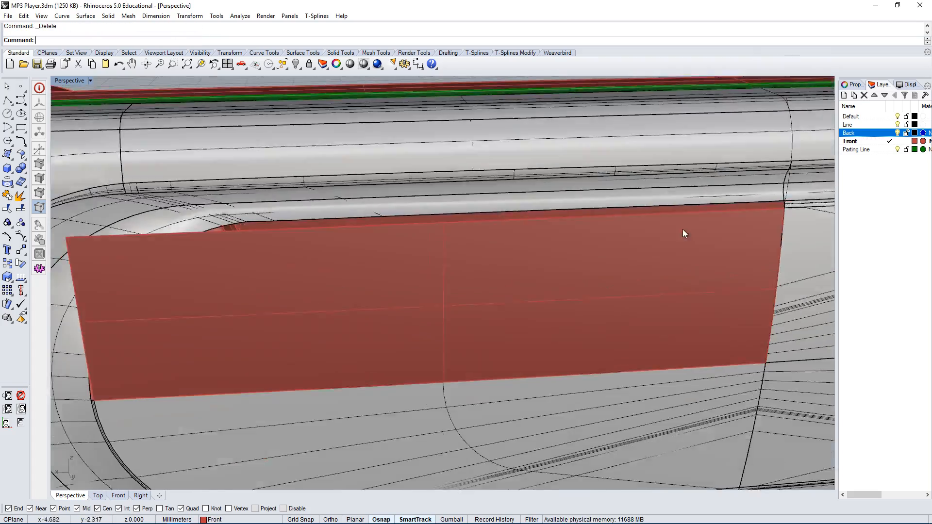
Step: Untrim the recess wall's inner edge along the new quarter surface and duplicate the wall edge as a curve
{"action": "left_click", "coordinate": [388, 226]}
{"action": "key", "text": "Escape"}
{"action": "right_click_drag", "start_coordinate": [291, 217], "coordinate": [476, 241]}
{"action": "left_click", "coordinate": [464, 208]}
{"action": "type", "text": "Unt"}
{"action": "key", "text": "Return"}
{"action": "left_click", "coordinate": [464, 219]}
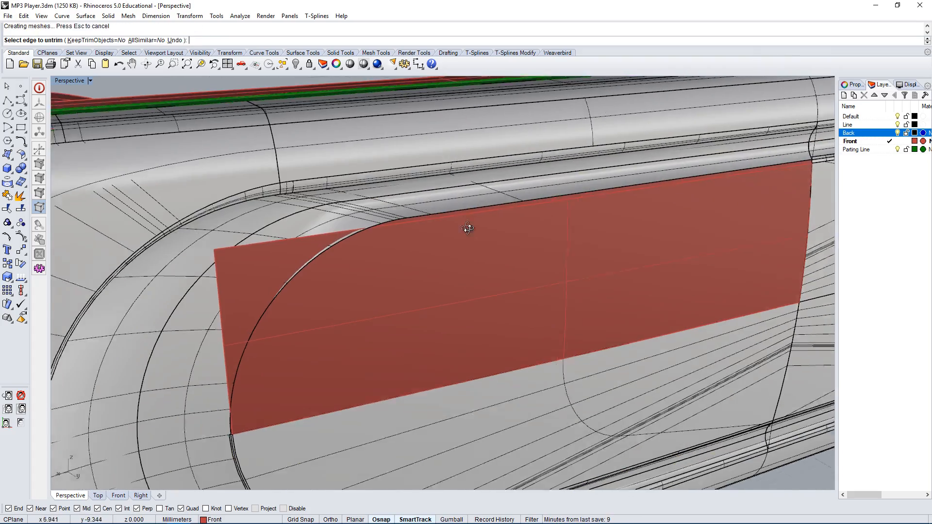
{"action": "type", "text": "dupedge"}
{"action": "key", "text": "Return"}
{"action": "left_click", "coordinate": [429, 212]}
{"action": "key", "text": "Return"}
{"action": "left_click", "coordinate": [525, 258]}
{"action": "type", "text": "Mir"}
{"action": "key", "text": "Return"}
{"action": "scroll", "coordinate": [385, 308], "scroll_direction": "up", "scroll_amount": 5}
{"action": "left_click", "coordinate": [385, 308]}
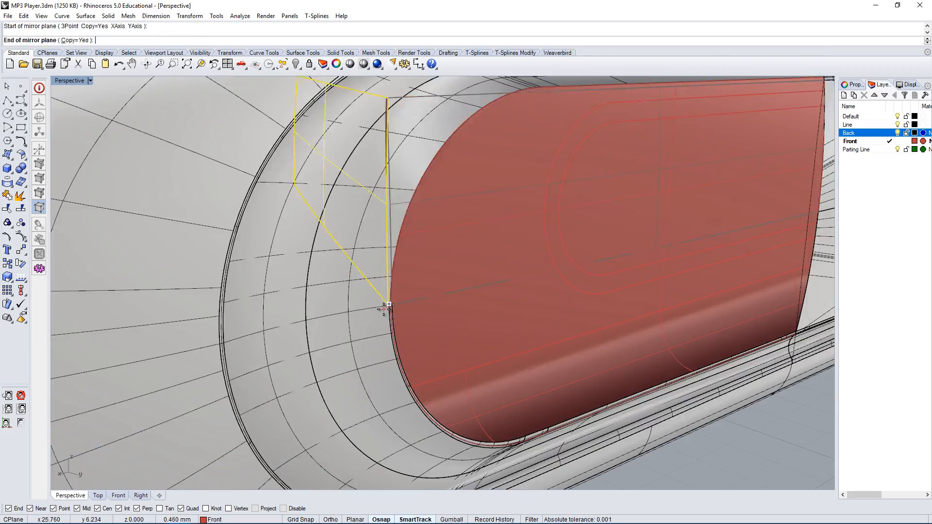
{"action": "right_click_drag", "start_coordinate": [385, 310], "coordinate": [418, 335]}
Step: Delete the inner strip of the recess wall along the lower half of the opening
{"action": "left_click", "coordinate": [432, 359]}
{"action": "left_click", "coordinate": [437, 389]}
{"action": "left_click", "coordinate": [482, 415]}
{"action": "key", "text": "Delete"}
{"action": "scroll", "coordinate": [490, 378], "scroll_direction": "down", "scroll_amount": 5}
Step: Mirror the quarter surface as a copy about the recess's lengthwise centreline to fill the lower quarter
{"action": "left_click", "coordinate": [481, 240]}
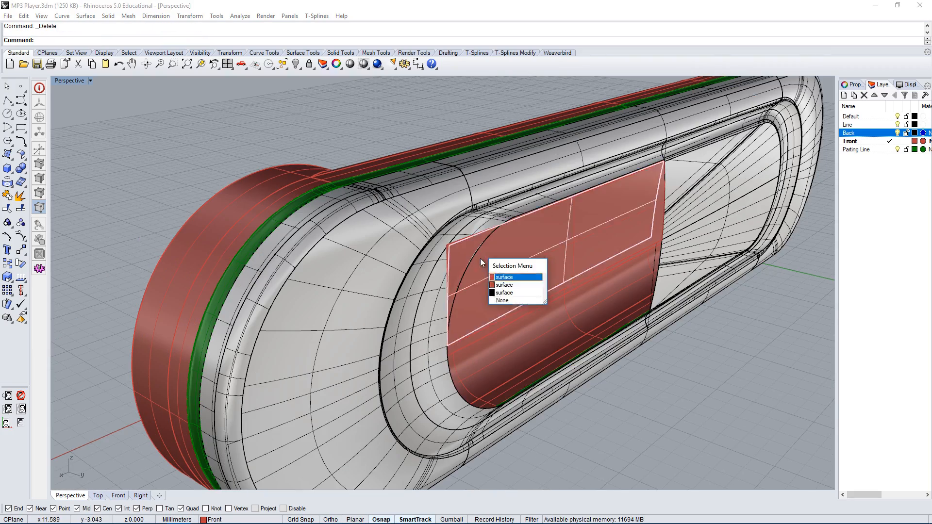
{"action": "left_click", "coordinate": [506, 293]}
{"action": "scroll", "coordinate": [572, 316], "scroll_direction": "up", "scroll_amount": 4}
{"action": "type", "text": "Mirror"}
{"action": "key", "text": "Return"}
{"action": "scroll", "coordinate": [679, 241], "scroll_direction": "up", "scroll_amount": 5}
{"action": "left_click", "coordinate": [645, 261]}
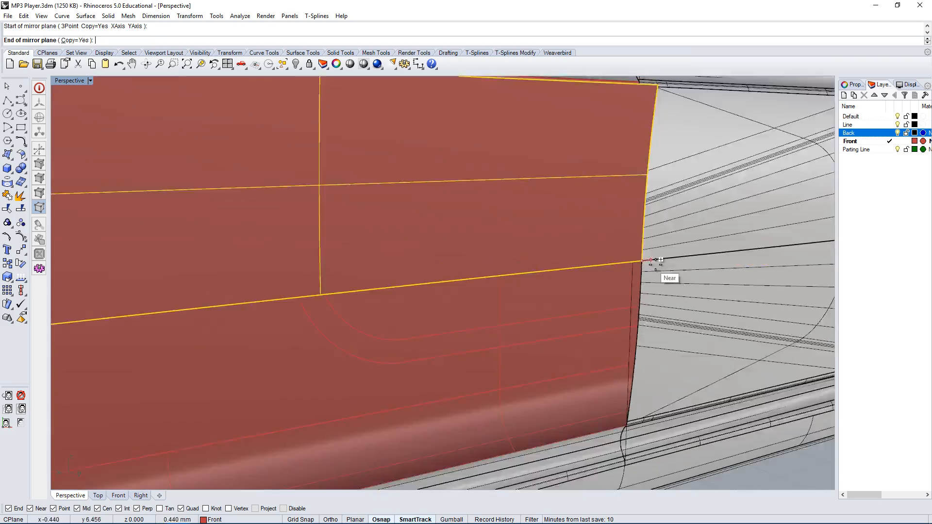
{"action": "scroll", "coordinate": [647, 254], "scroll_direction": "down", "scroll_amount": 8}
{"action": "double_click", "coordinate": [70, 81]}
{"action": "left_click", "coordinate": [353, 395]}
{"action": "double_click", "coordinate": [469, 81]}
{"action": "scroll", "coordinate": [638, 316], "scroll_direction": "up", "scroll_amount": 7}
{"action": "right_click_drag", "start_coordinate": [638, 318], "coordinate": [645, 335]}
Step: Match the two quarter surfaces along their shared lengthwise edge with tangency, preserving tangency at the other end
{"action": "type", "text": "Mat"}
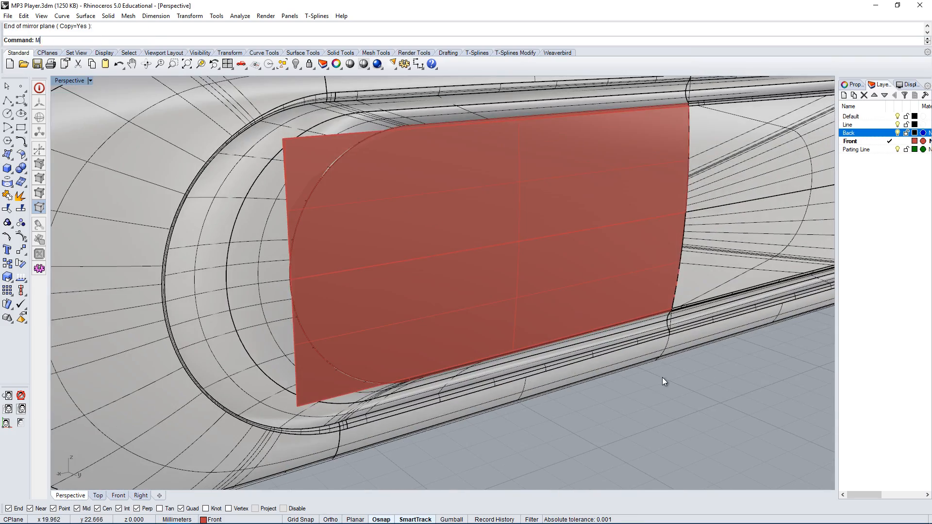
{"action": "left_click", "coordinate": [56, 89]}
{"action": "left_click", "coordinate": [460, 251]}
{"action": "left_click", "coordinate": [462, 252]}
{"action": "left_click", "coordinate": [487, 271]}
{"action": "key", "text": "Return"}
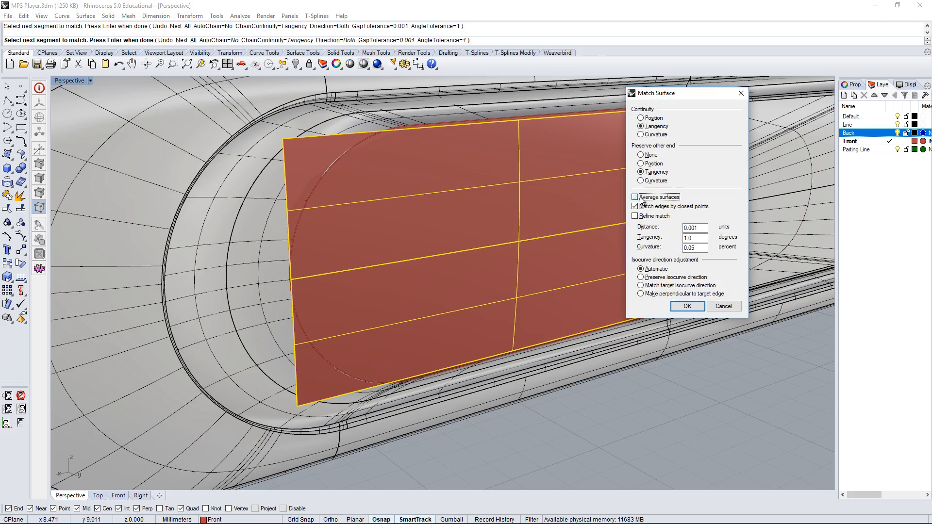
{"action": "left_click", "coordinate": [687, 306]}
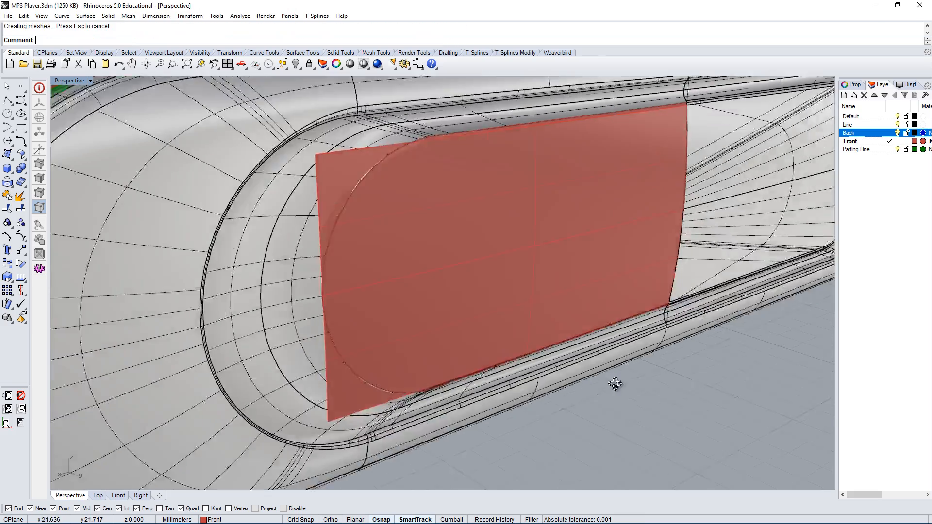
Step: Replace the other half of the recess floor with a mirrored copy of the two matched quarter surfaces
{"action": "scroll", "coordinate": [542, 295], "scroll_direction": "up", "scroll_amount": 3}
{"action": "scroll", "coordinate": [542, 295], "scroll_direction": "down", "scroll_amount": 3}
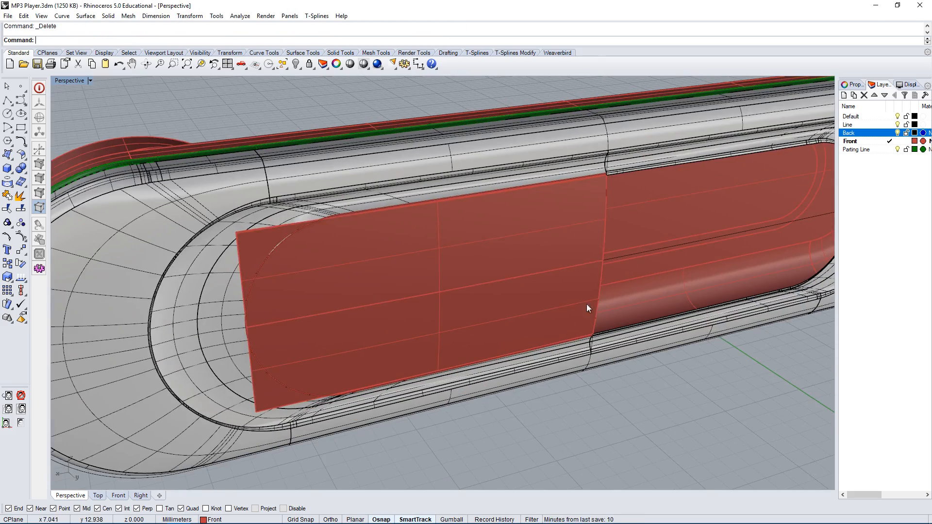
{"action": "left_click", "coordinate": [563, 297]}
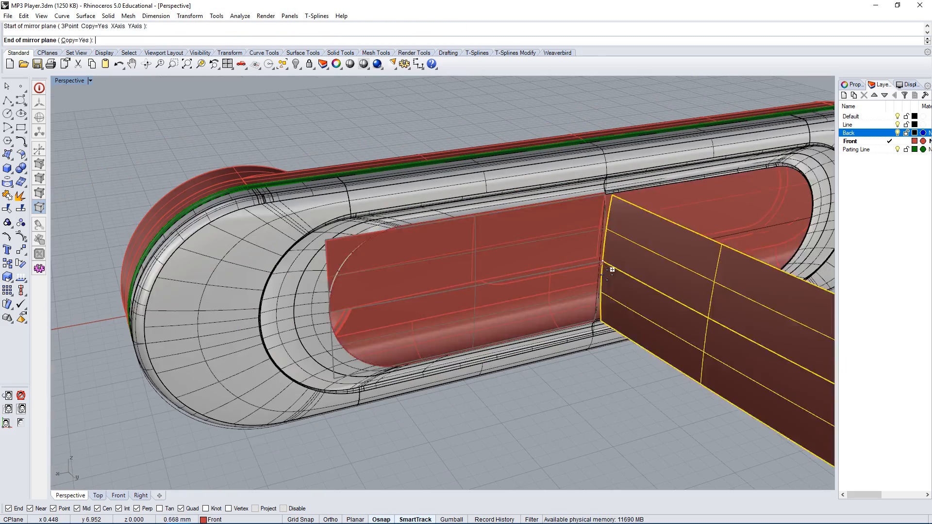
{"action": "left_click", "coordinate": [634, 405]}
Step: Match the upper quarter surfaces along their shared short edge, and mirror the matched pair about the recess's lengthwise centreline
{"action": "type", "text": "MatchSrf"}
{"action": "key", "text": "Return"}
{"action": "left_click", "coordinate": [604, 241]}
{"action": "left_click", "coordinate": [632, 266]}
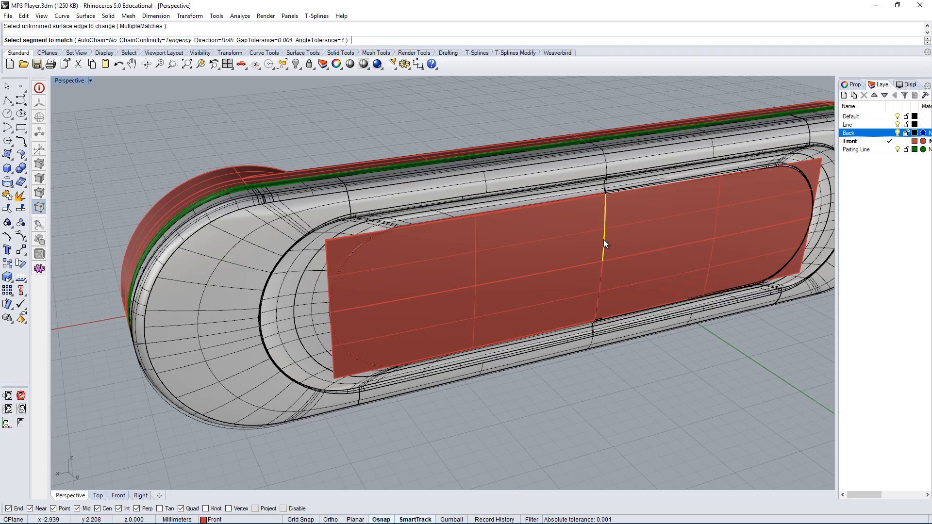
{"action": "left_click", "coordinate": [603, 240]}
{"action": "left_click", "coordinate": [632, 273]}
{"action": "key", "text": "Return"}
{"action": "left_click", "coordinate": [688, 306]}
{"action": "left_click", "coordinate": [551, 257]}
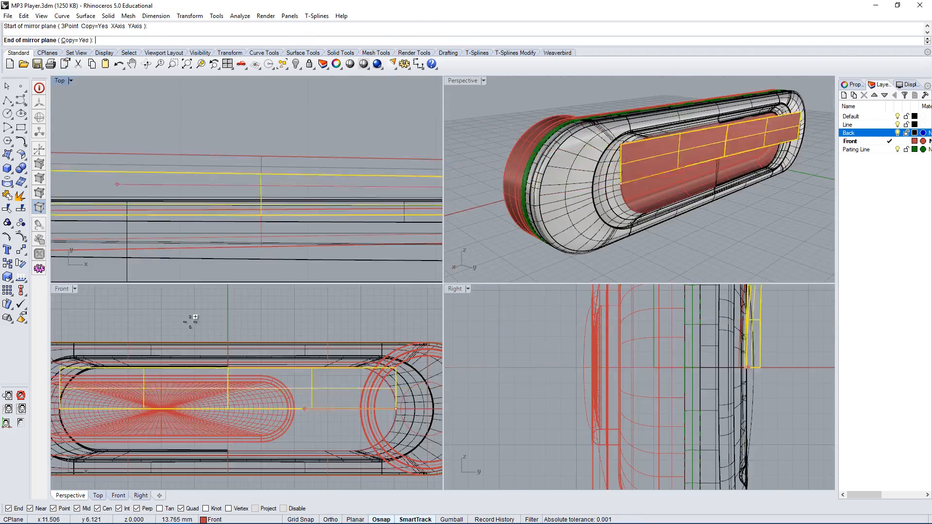
{"action": "left_click", "coordinate": [190, 320]}
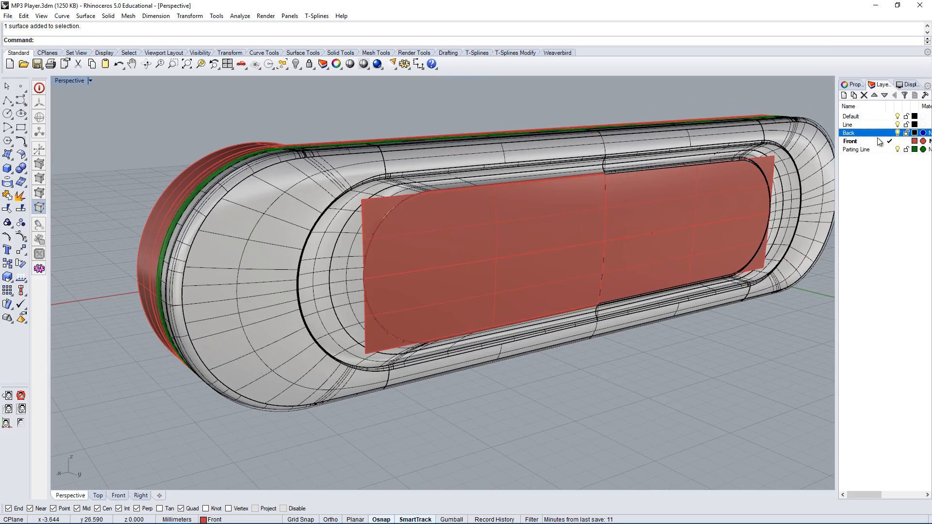
Step: Assign the new recess floor surfaces to the Back layer
{"action": "left_click", "coordinate": [593, 235]}
{"action": "left_click", "coordinate": [427, 272], "text": "shift"}
{"action": "left_click", "coordinate": [917, 145]}
{"action": "left_click", "coordinate": [899, 168]}
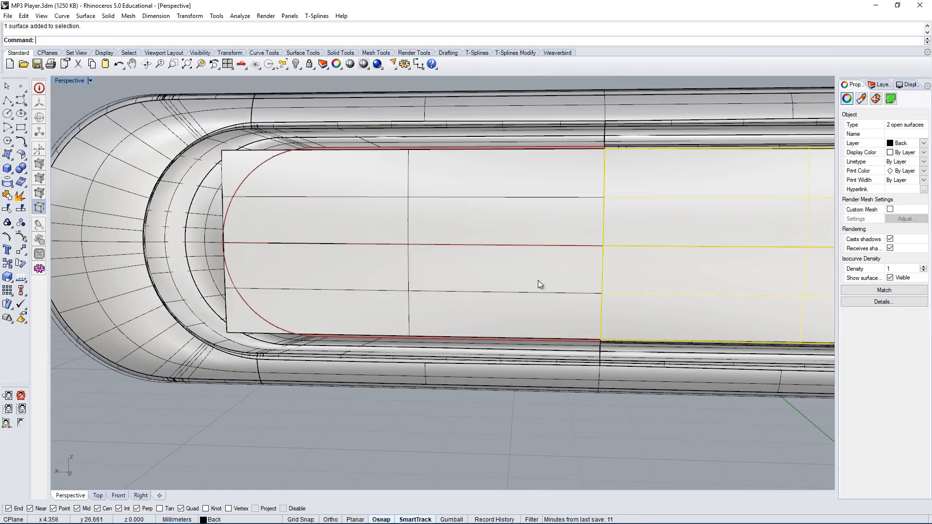
Step: Match the floor surfaces again at their shared short middle edge with tangency, averaging both surfaces and matching edges by closest points
{"action": "left_click", "coordinate": [239, 15]}
{"action": "mouse_move", "coordinate": [272, 38]}
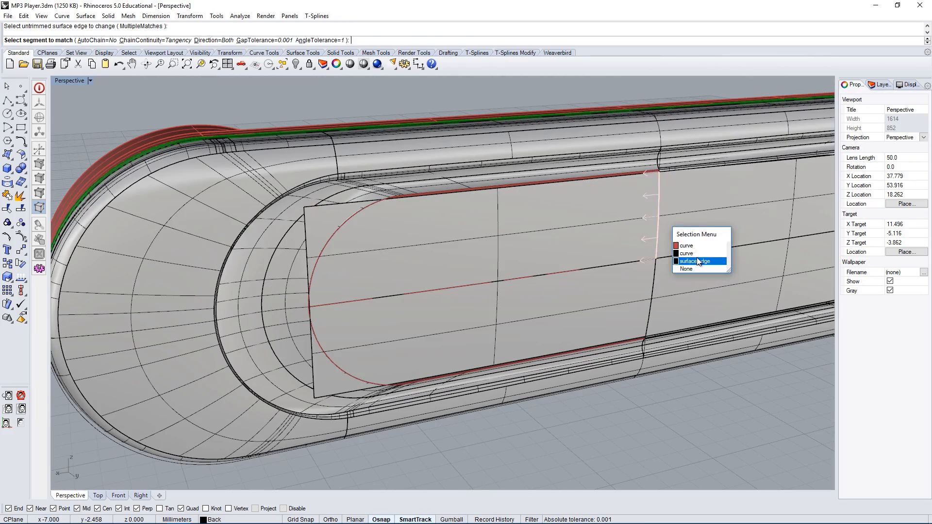
{"action": "left_click", "coordinate": [639, 261]}
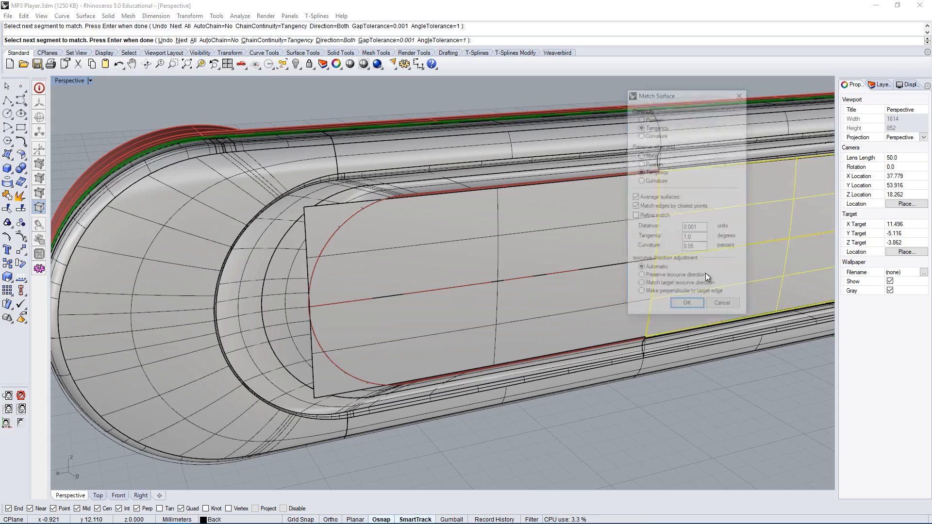
{"action": "left_click", "coordinate": [642, 278]}
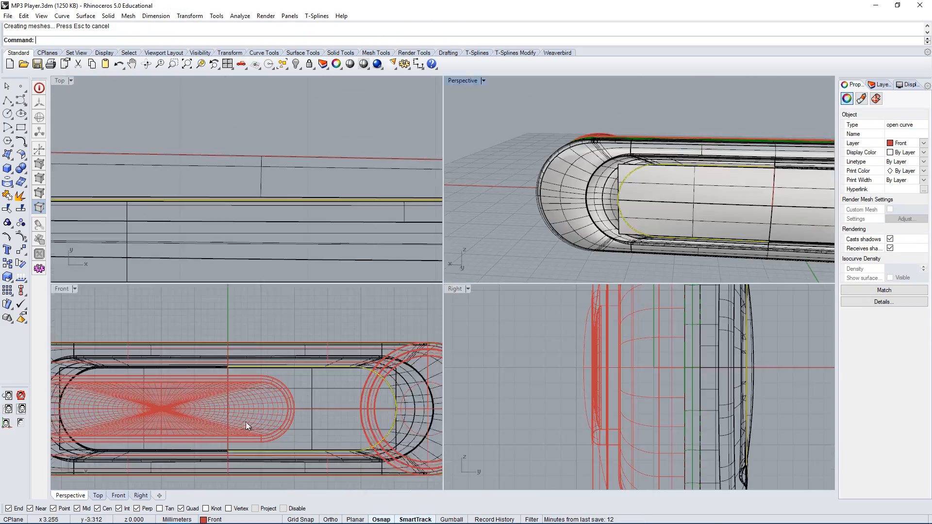
Step: Try to offset the duplicated curve that follows the floor's rounded outline
{"action": "type", "text": "Offset"}
{"action": "key", "text": "Return"}
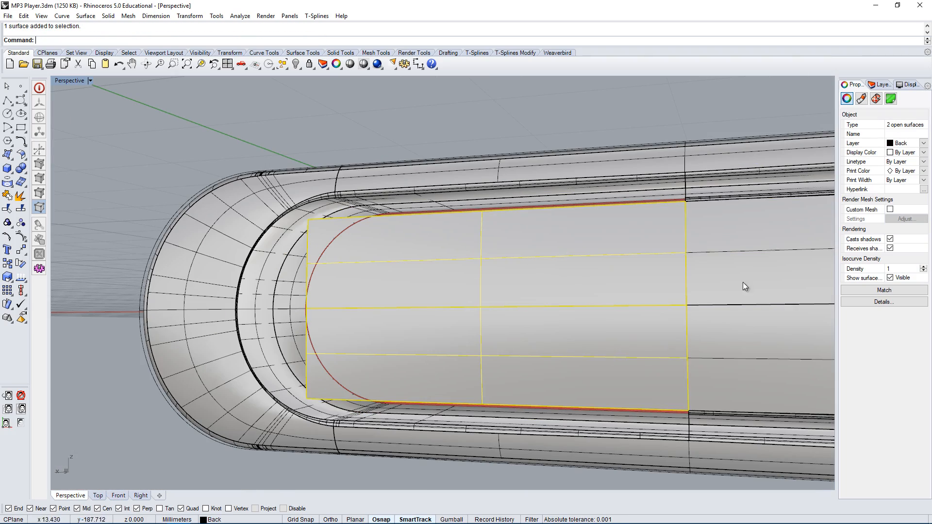
Step: Scale the four recess floor surfaces together from their shared centre point so they extend past the opening
{"action": "type", "text": "Scale"}
{"action": "key", "text": "Return"}
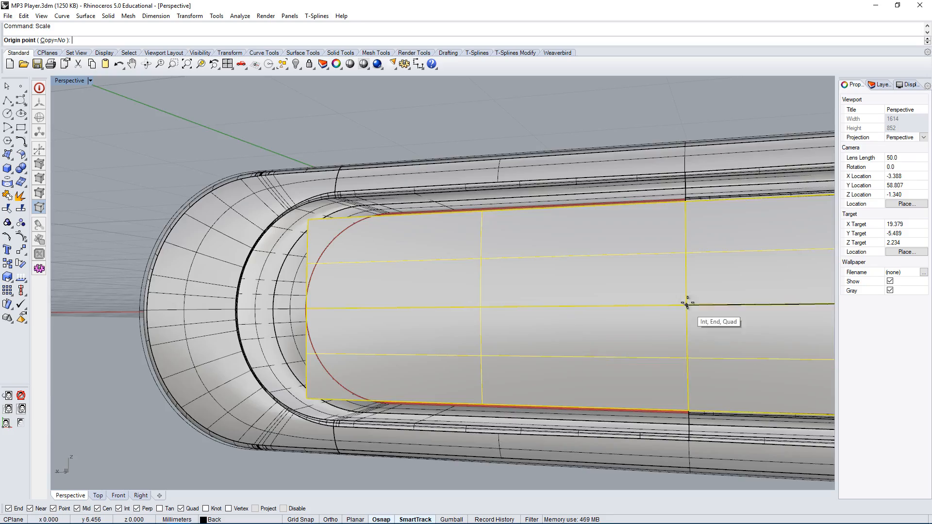
{"action": "scroll", "coordinate": [696, 286], "scroll_direction": "up", "scroll_amount": 5}
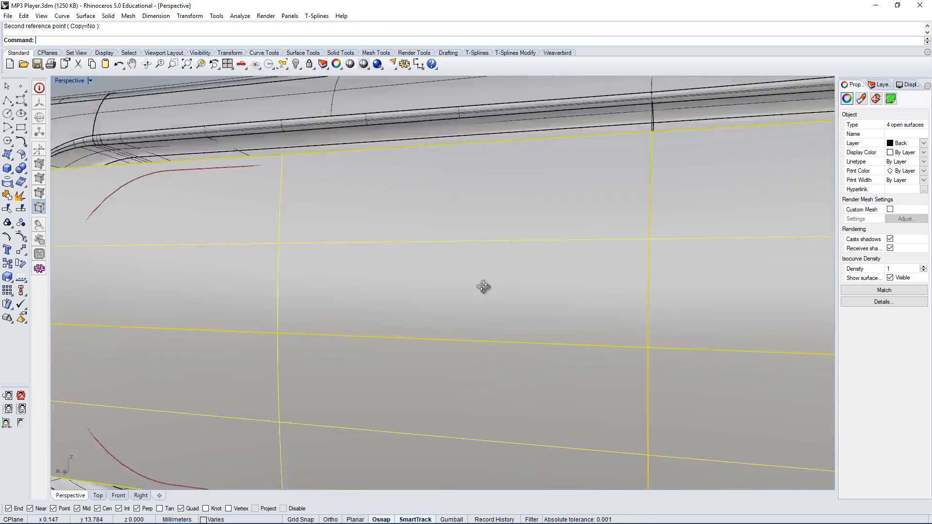
Step: Scale the control points along the recess floor's outer ends in one direction with Scale1D
{"action": "scroll", "coordinate": [560, 277], "scroll_direction": "down", "scroll_amount": 5}
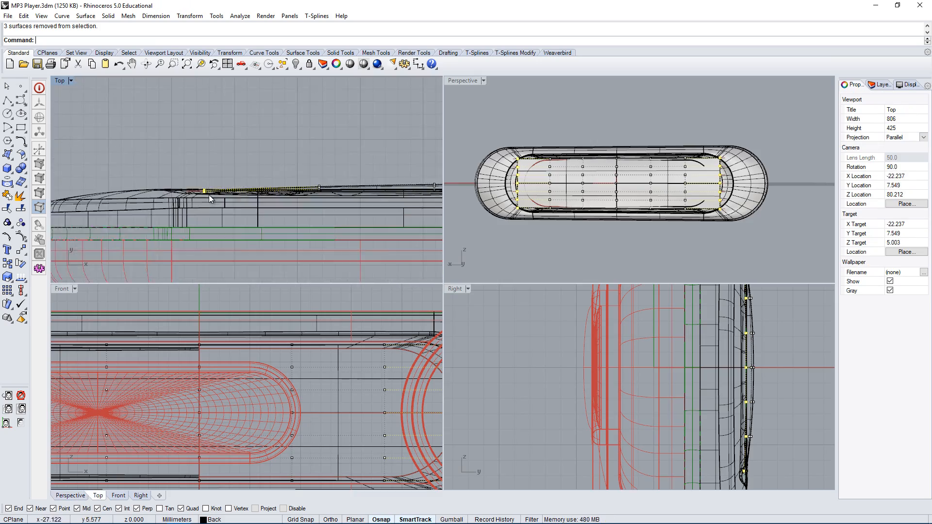
{"action": "scroll", "coordinate": [566, 200], "scroll_direction": "up", "scroll_amount": 5}
{"action": "type", "text": "le1D"}
{"action": "key", "text": "Return"}
{"action": "right_click_drag", "start_coordinate": [509, 128], "coordinate": [582, 176], "text": "shift"}
{"action": "left_click", "coordinate": [618, 157]}
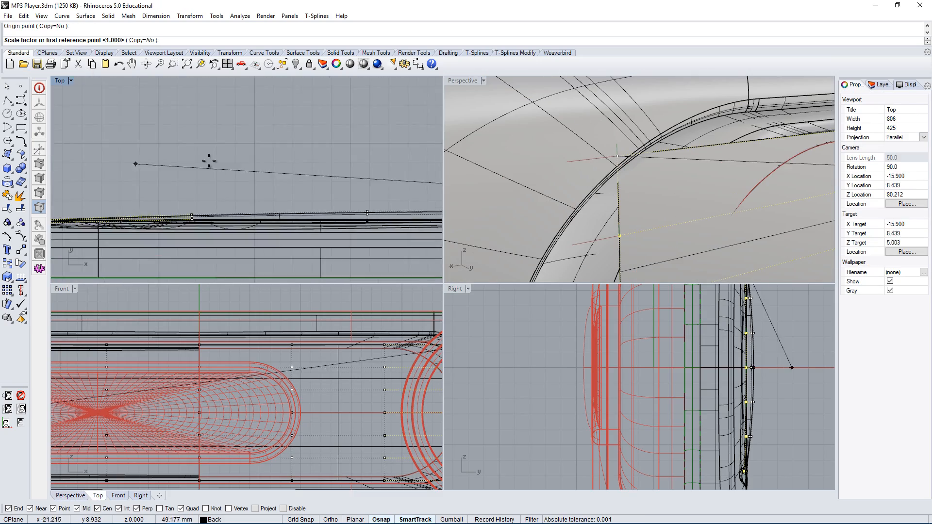
{"action": "scroll", "coordinate": [208, 160], "scroll_direction": "down", "scroll_amount": 4}
{"action": "scroll", "coordinate": [345, 214], "scroll_direction": "up", "scroll_amount": 5}
{"action": "scroll", "coordinate": [634, 184], "scroll_direction": "down", "scroll_amount": 6}
{"action": "left_click", "coordinate": [286, 99]}
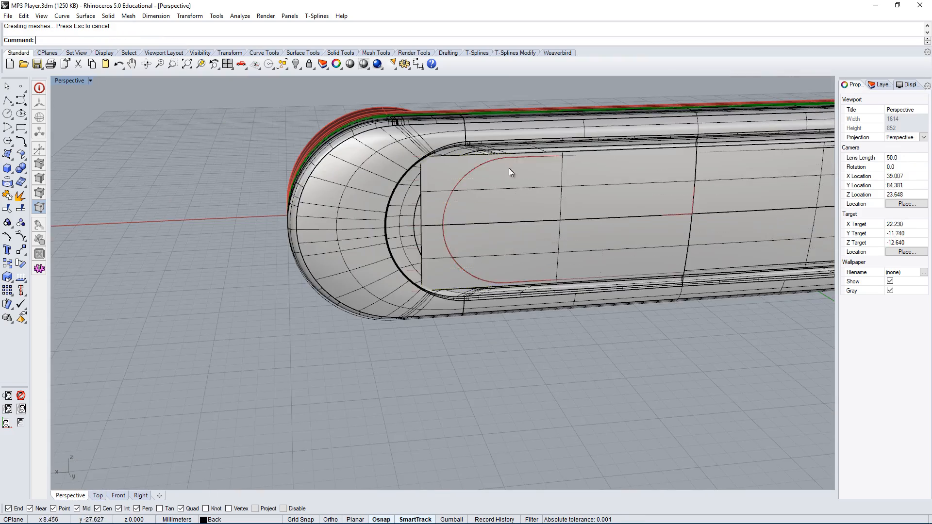
Step: Trim the recess floor surfaces to the curves that follow the rounded outline
{"action": "left_click", "coordinate": [683, 154]}
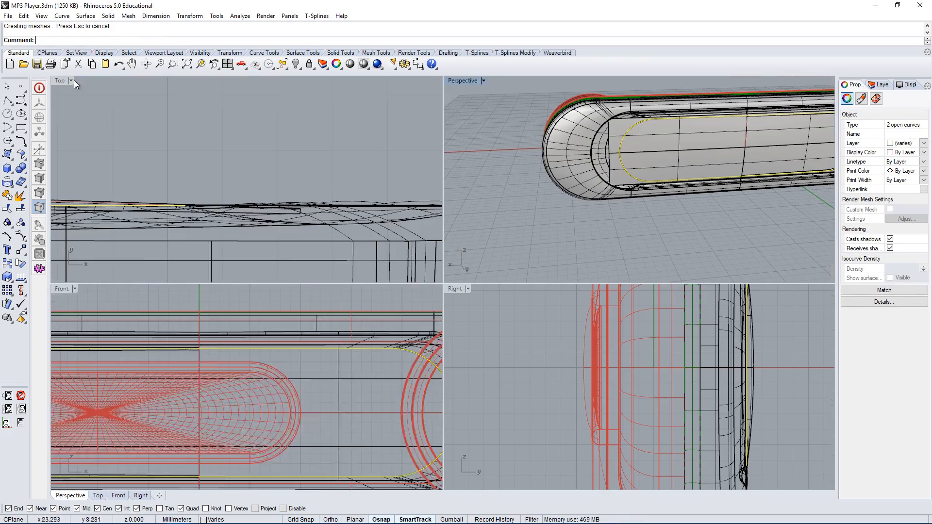
{"action": "left_click", "coordinate": [207, 366]}
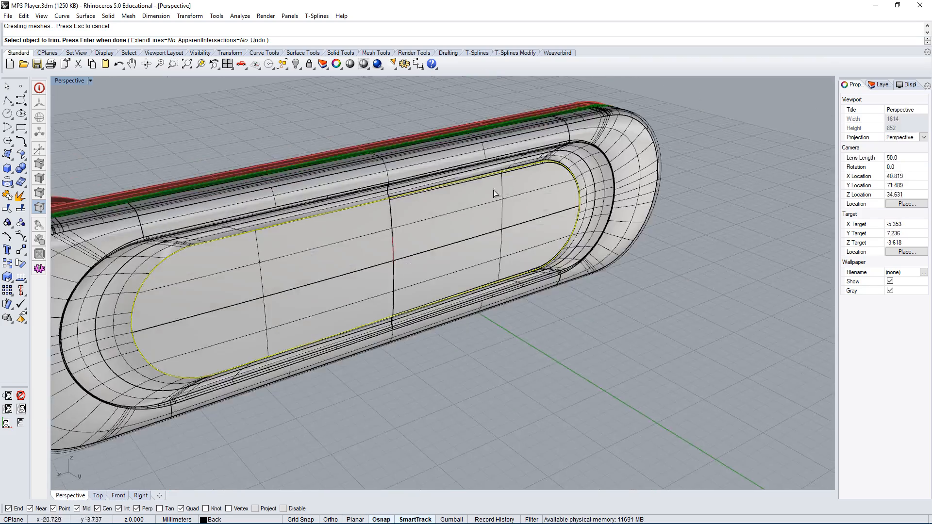
{"action": "right_click_drag", "start_coordinate": [495, 191], "coordinate": [341, 287]}
Step: Select all curves in the model and hide them
{"action": "type", "text": "SelCrv"}
{"action": "key", "text": "Return"}
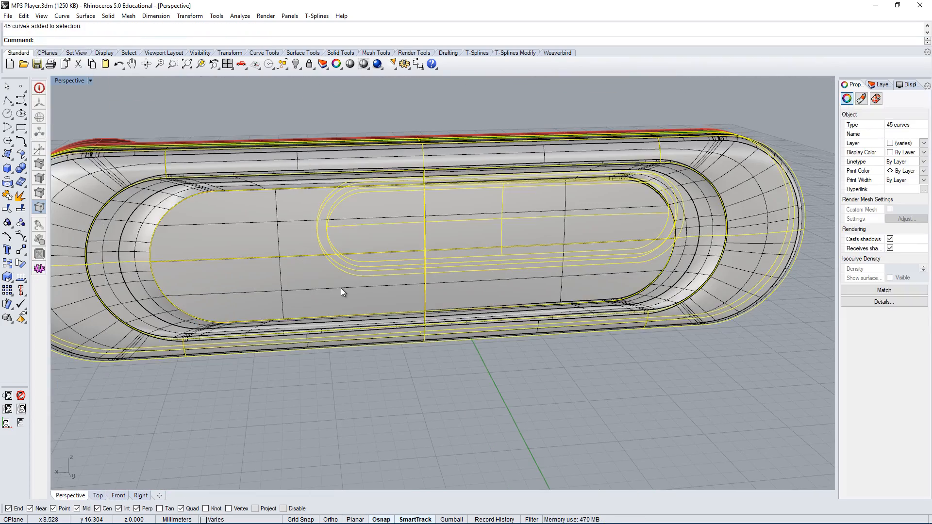
{"action": "type", "text": "Hide"}
{"action": "key", "text": "Return"}
Step: Delete the thin leftover sliver surfaces between the recess floor's edge and the curved side walls
{"action": "right_click_drag", "start_coordinate": [357, 397], "coordinate": [368, 411]}
{"action": "scroll", "coordinate": [612, 218], "scroll_direction": "up", "scroll_amount": 5}
{"action": "left_click", "coordinate": [623, 215]}
{"action": "left_click", "coordinate": [652, 241]}
{"action": "key", "text": "Delete"}
{"action": "right_click_drag", "start_coordinate": [645, 242], "coordinate": [582, 204]}
{"action": "left_click", "coordinate": [560, 287]}
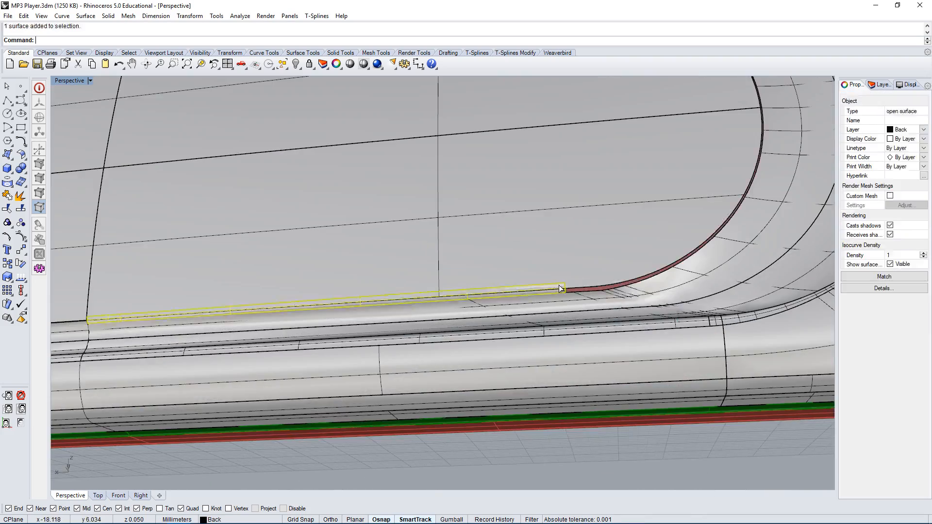
{"action": "key", "text": "Delete"}
Step: Untrim both curved side wall surfaces around the recess floor with UntrimAll
{"action": "left_click", "coordinate": [365, 281]}
{"action": "scroll", "coordinate": [365, 281], "scroll_direction": "down", "scroll_amount": 8}
{"action": "left_click", "coordinate": [452, 327], "text": "shift"}
{"action": "right_click_drag", "start_coordinate": [379, 165], "coordinate": [342, 214]}
{"action": "scroll", "coordinate": [320, 228], "scroll_direction": "up", "scroll_amount": 3}
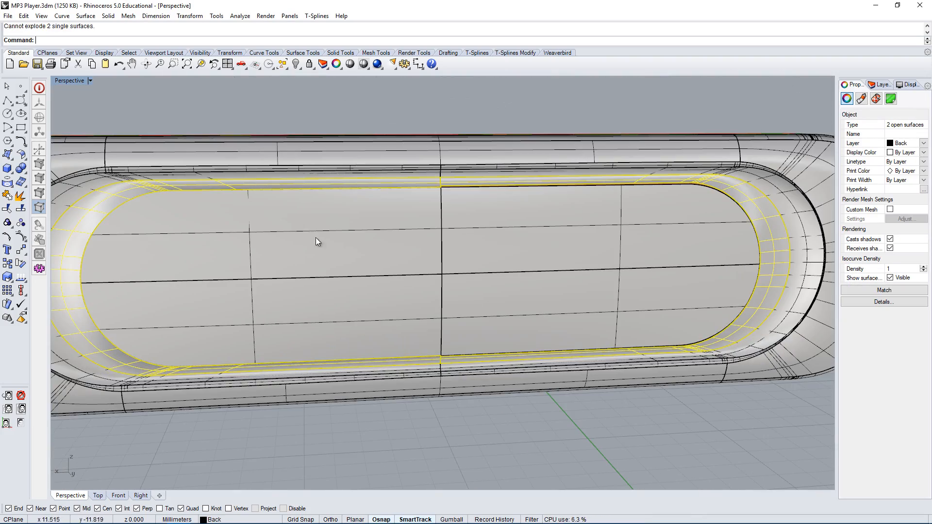
{"action": "type", "text": "UntrimAll"}
{"action": "key", "text": "Return"}
{"action": "left_click", "coordinate": [672, 433]}
{"action": "right_click_drag", "start_coordinate": [418, 301], "coordinate": [522, 345]}
{"action": "scroll", "coordinate": [522, 345], "scroll_direction": "down", "scroll_amount": 5}
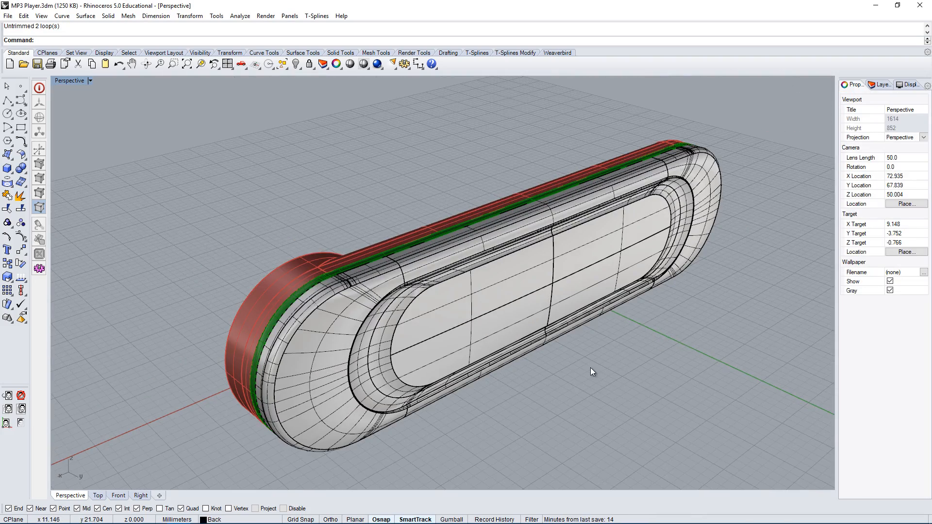
Step: Display the control points of one recess floor quarter and examine its outermost row at the rounded end
{"action": "right_click_drag", "start_coordinate": [590, 368], "coordinate": [507, 264]}
{"action": "left_click", "coordinate": [506, 263]}
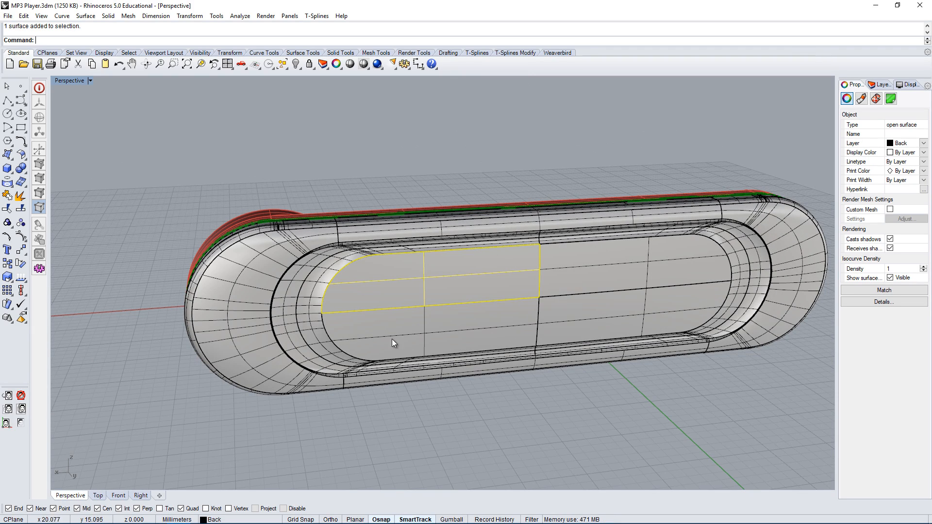
{"action": "left_click", "coordinate": [19, 238]}
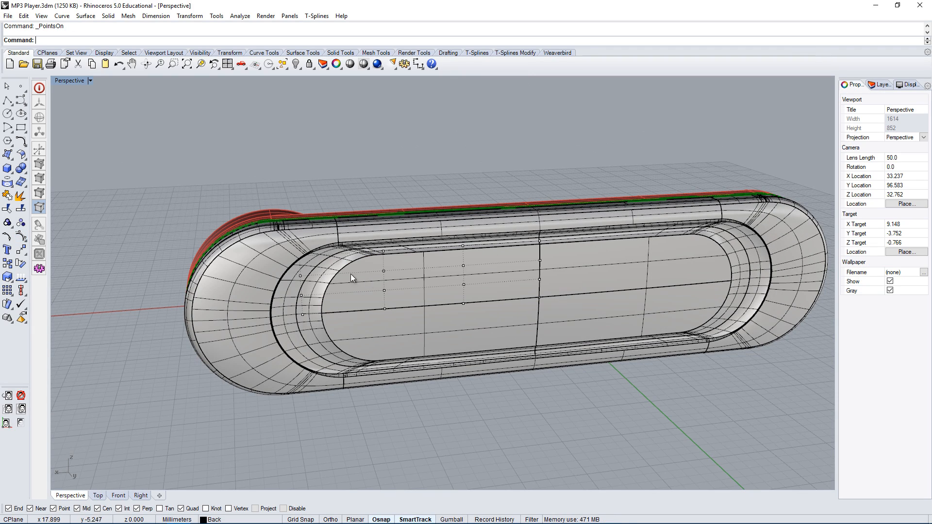
{"action": "right_click_drag", "start_coordinate": [464, 244], "coordinate": [485, 388]}
{"action": "left_click_drag", "start_coordinate": [324, 293], "coordinate": [329, 321]}
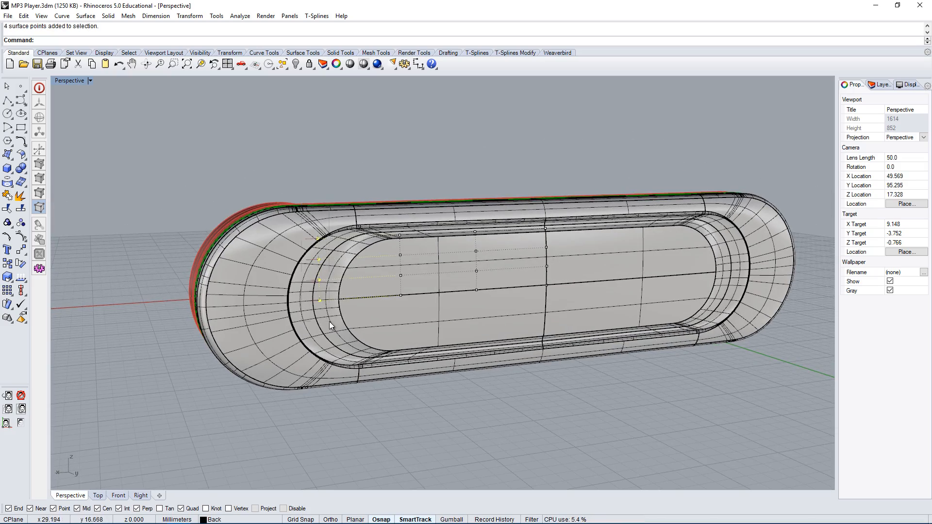
{"action": "scroll", "coordinate": [328, 263], "scroll_direction": "up", "scroll_amount": 5}
{"action": "right_click_drag", "start_coordinate": [315, 374], "coordinate": [511, 364]}
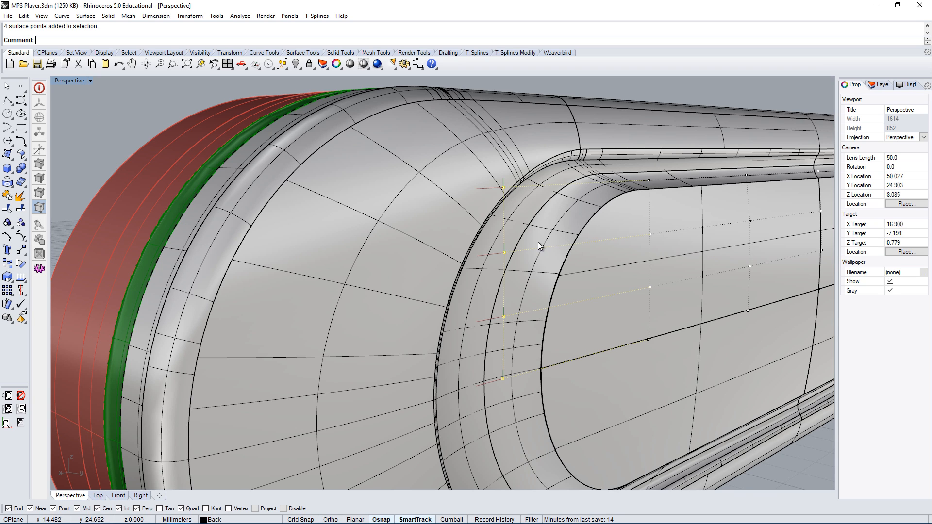
{"action": "right_click_drag", "start_coordinate": [531, 261], "coordinate": [499, 345]}
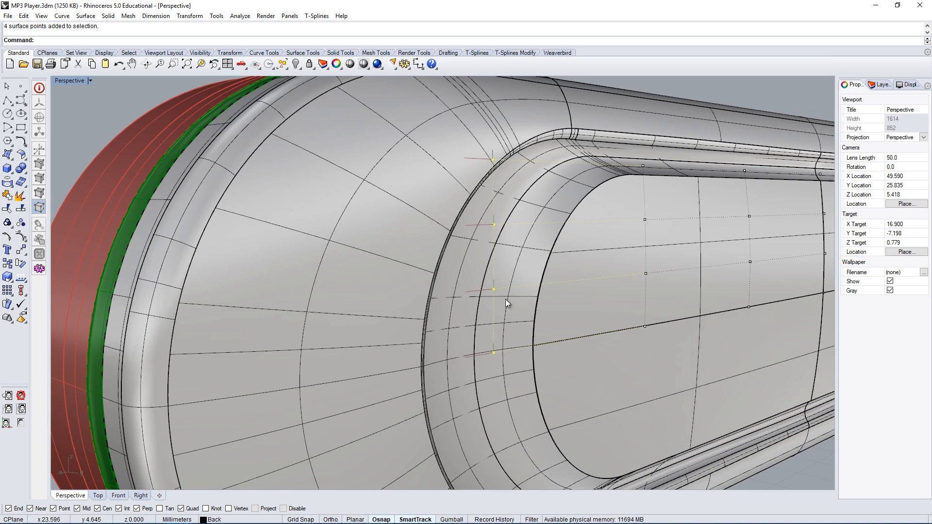
{"action": "right_click_drag", "start_coordinate": [624, 249], "coordinate": [683, 222]}
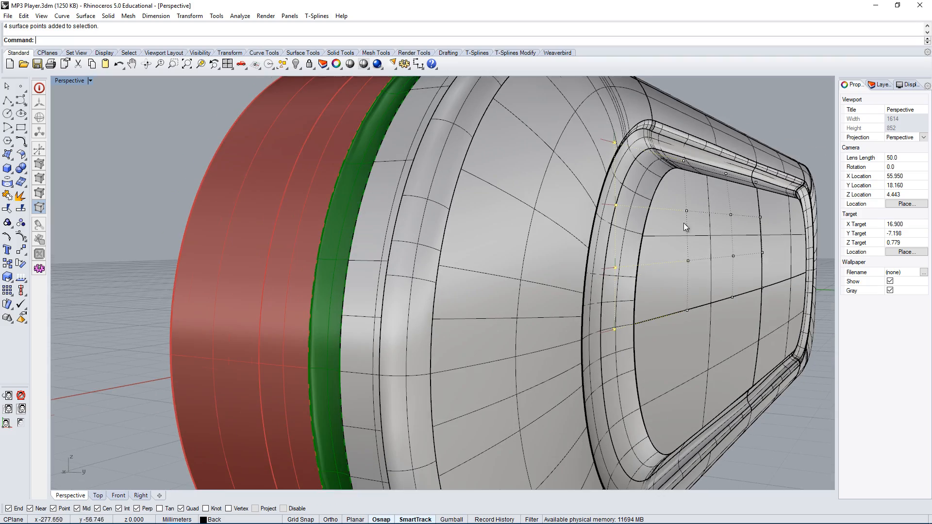
{"action": "right_click_drag", "start_coordinate": [627, 332], "coordinate": [416, 243]}
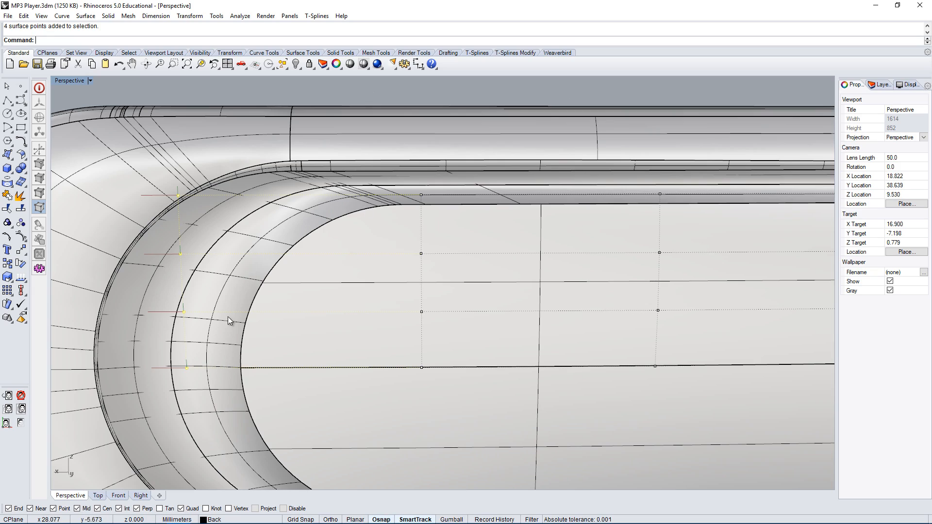
{"action": "right_click_drag", "start_coordinate": [228, 316], "coordinate": [442, 303]}
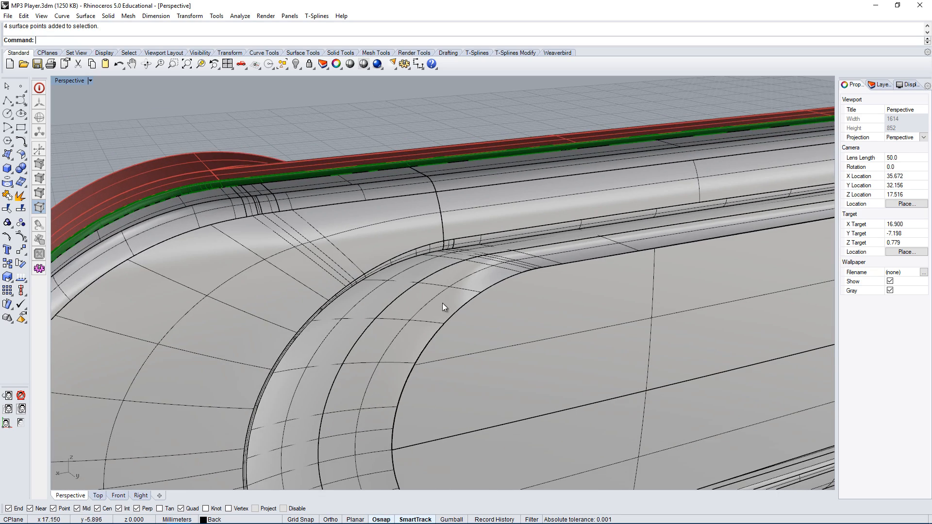
Step: Examine how the curved side wall meets the recess floor quarter around the rounded end from several angles
{"action": "left_click", "coordinate": [440, 304]}
{"action": "mouse_move", "coordinate": [445, 337]}
{"action": "right_mouse_down"}
{"action": "mouse_move", "coordinate": [406, 311]}
{"action": "mouse_move", "coordinate": [433, 336]}
{"action": "right_mouse_up"}
{"action": "scroll", "coordinate": [433, 328], "scroll_direction": "up", "scroll_amount": 2}
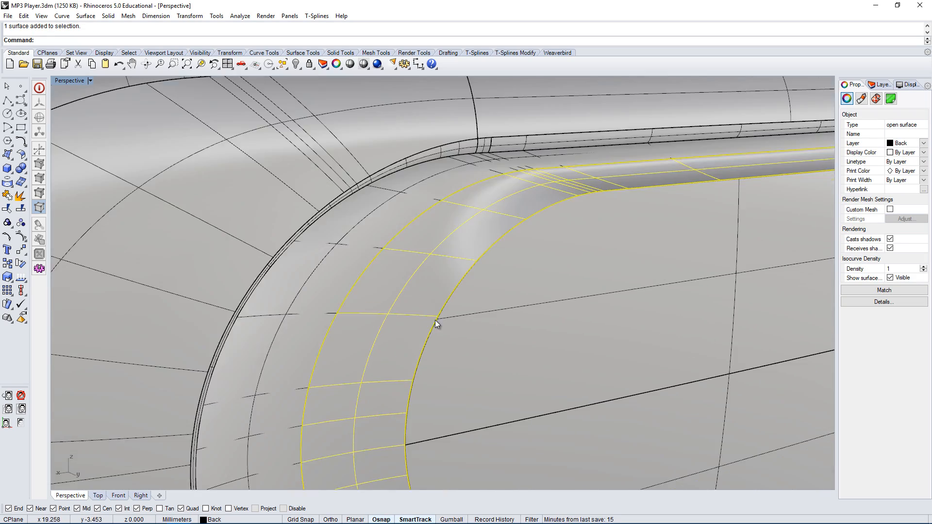
{"action": "left_click", "coordinate": [648, 229]}
{"action": "left_click", "coordinate": [527, 289]}
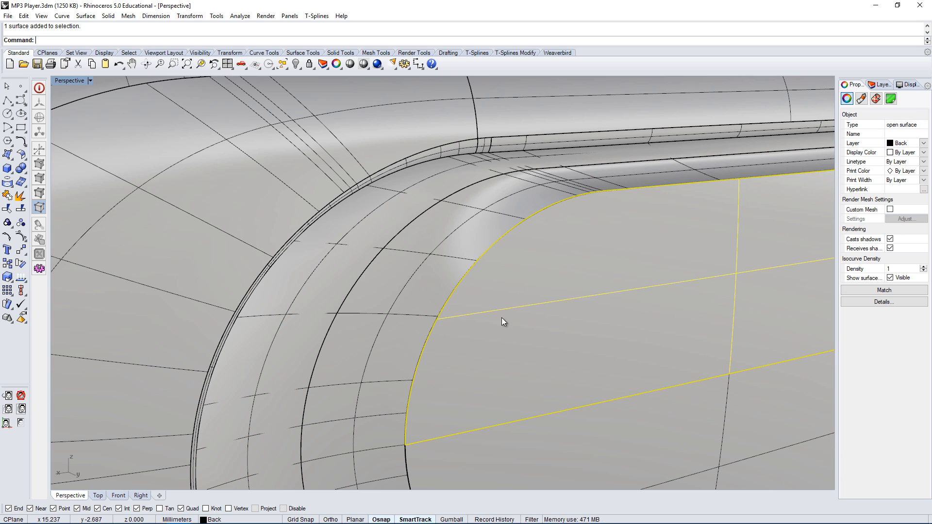
{"action": "scroll", "coordinate": [408, 369], "scroll_direction": "down", "scroll_amount": 3}
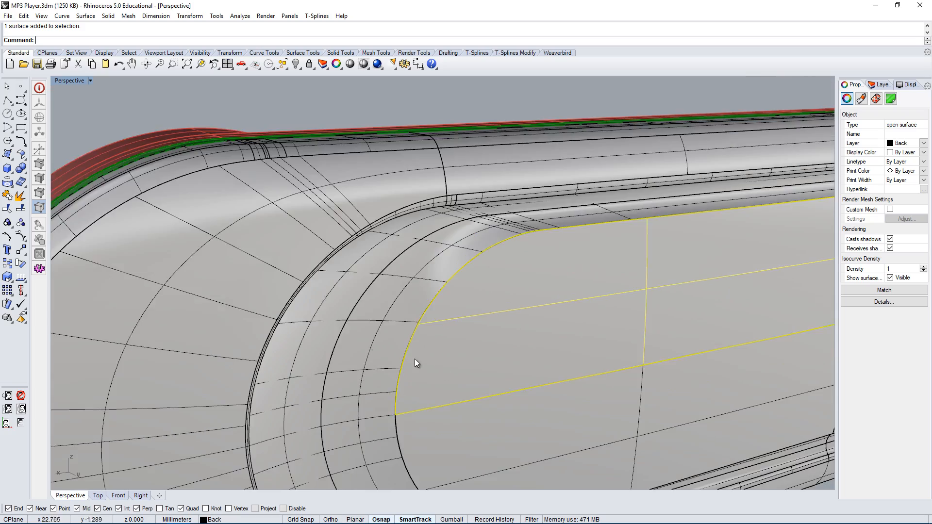
{"action": "right_click_drag", "start_coordinate": [414, 359], "coordinate": [445, 299]}
{"action": "left_click", "coordinate": [497, 134]}
{"action": "left_click", "coordinate": [435, 296]}
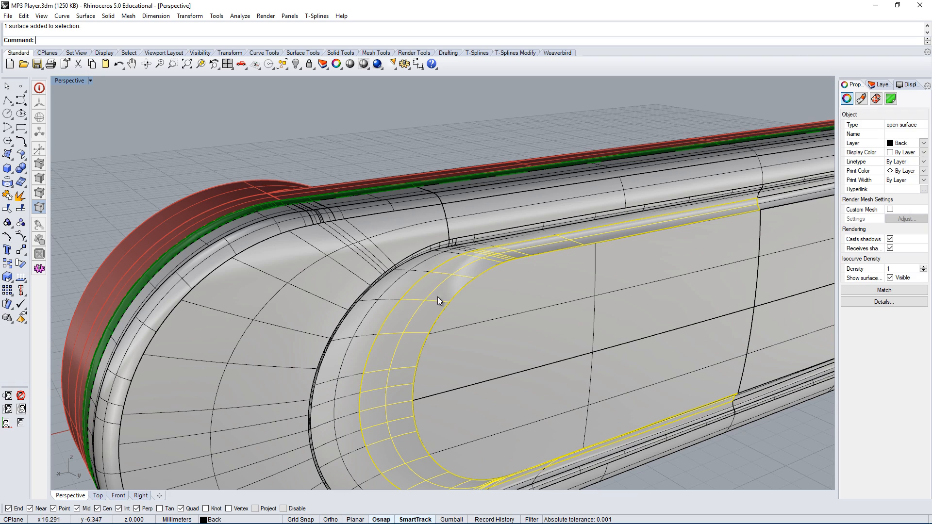
{"action": "left_click", "coordinate": [536, 313]}
{"action": "right_click_drag", "start_coordinate": [546, 319], "coordinate": [536, 351]}
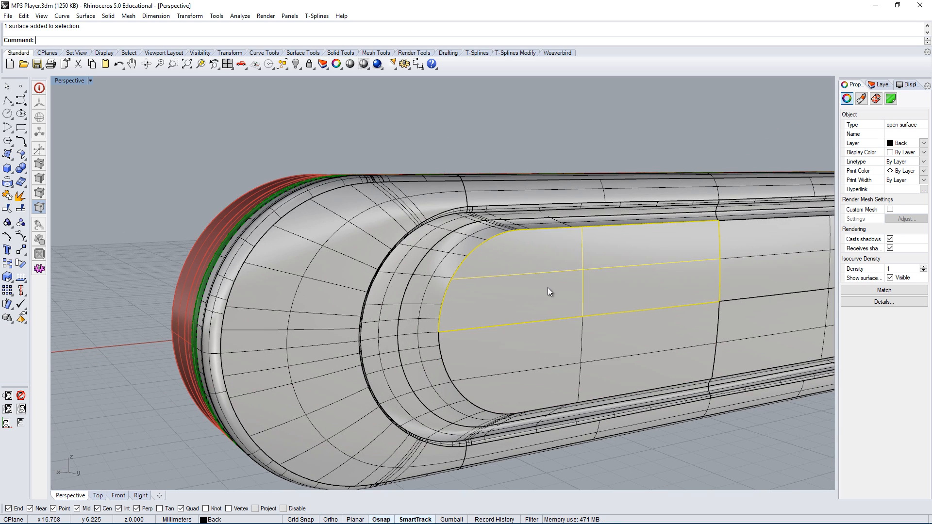
{"action": "left_click", "coordinate": [433, 288]}
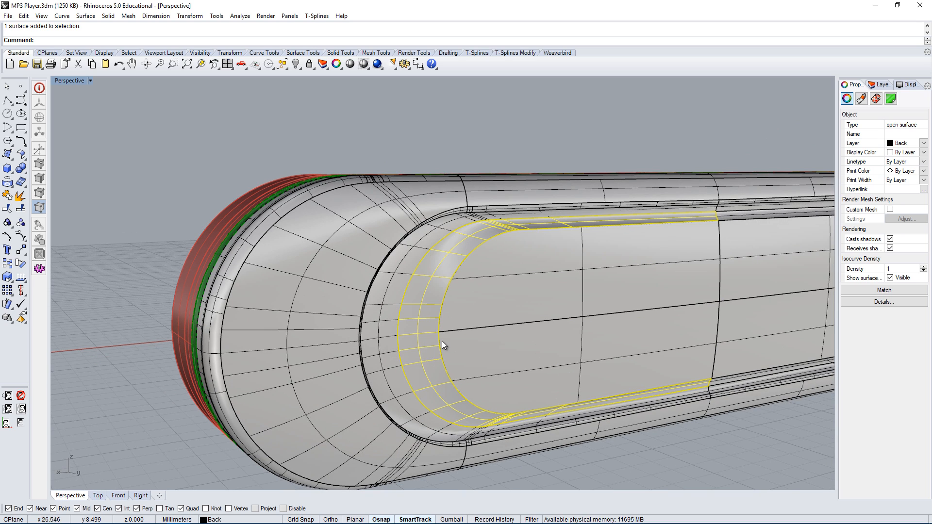
{"action": "right_click_drag", "start_coordinate": [442, 341], "coordinate": [483, 354]}
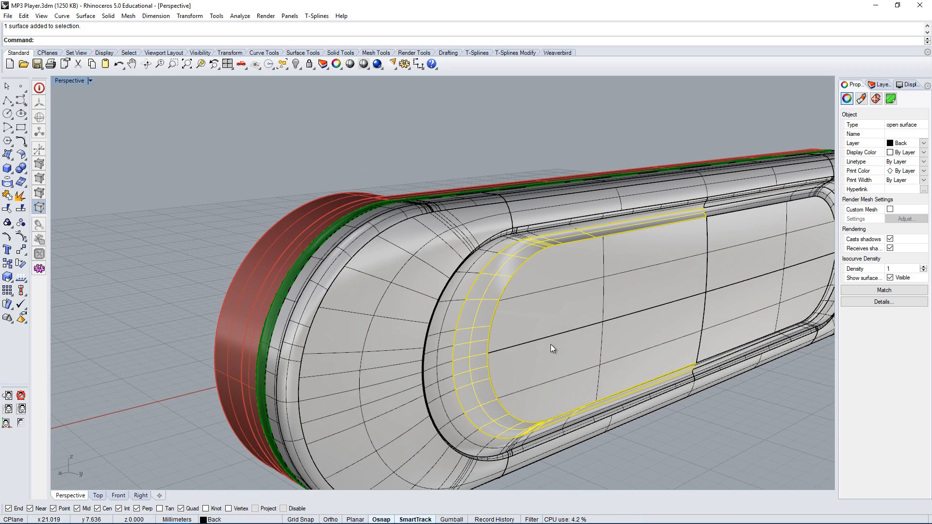
{"action": "right_click_drag", "start_coordinate": [550, 344], "coordinate": [505, 336]}
{"action": "mouse_move", "coordinate": [456, 316]}
{"action": "right_mouse_down"}
{"action": "mouse_move", "coordinate": [405, 316]}
{"action": "mouse_move", "coordinate": [469, 304]}
{"action": "right_mouse_up"}
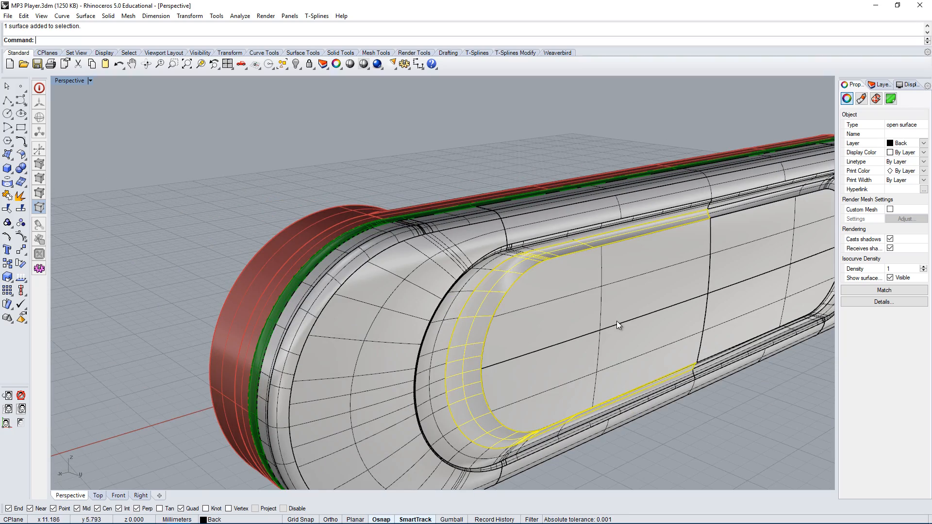
{"action": "right_click_drag", "start_coordinate": [617, 321], "coordinate": [577, 287]}
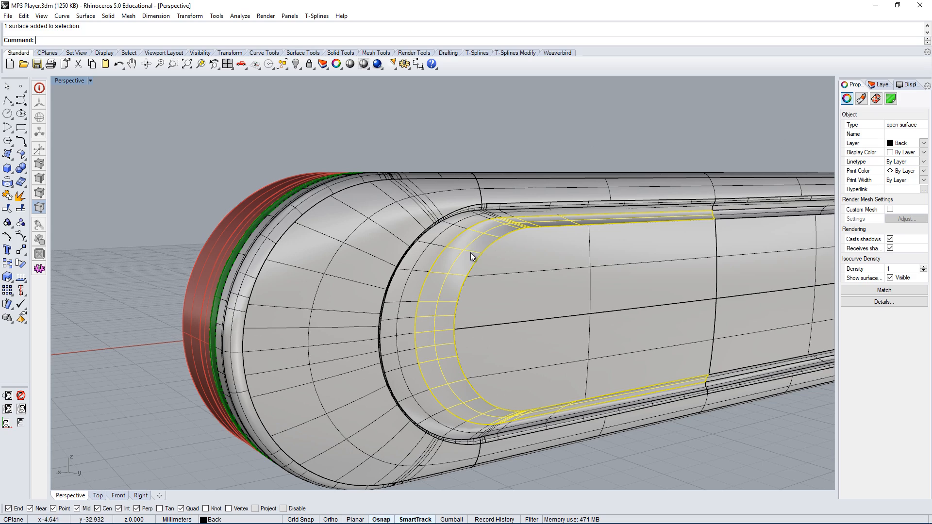
{"action": "right_click_drag", "start_coordinate": [462, 276], "coordinate": [584, 233]}
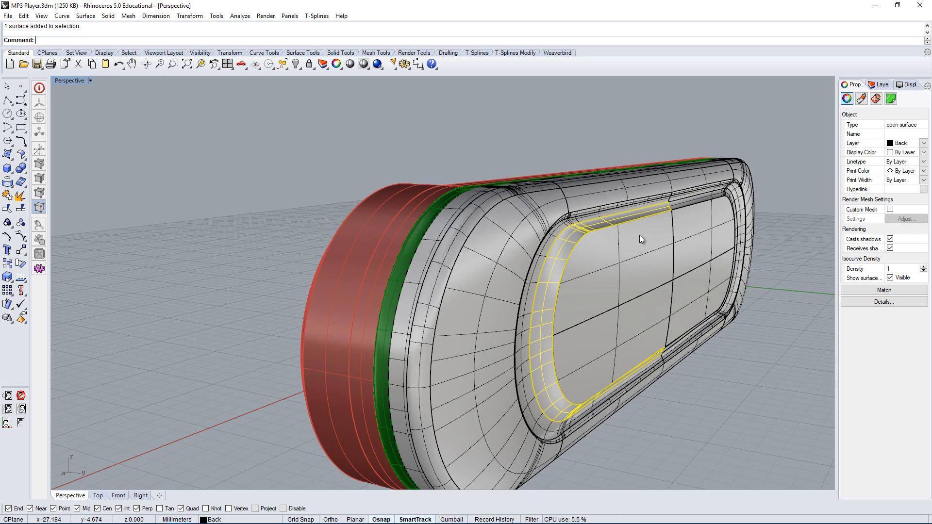
{"action": "scroll", "coordinate": [639, 235], "scroll_direction": "up", "scroll_amount": 5}
{"action": "right_click_drag", "start_coordinate": [605, 252], "coordinate": [619, 263]}
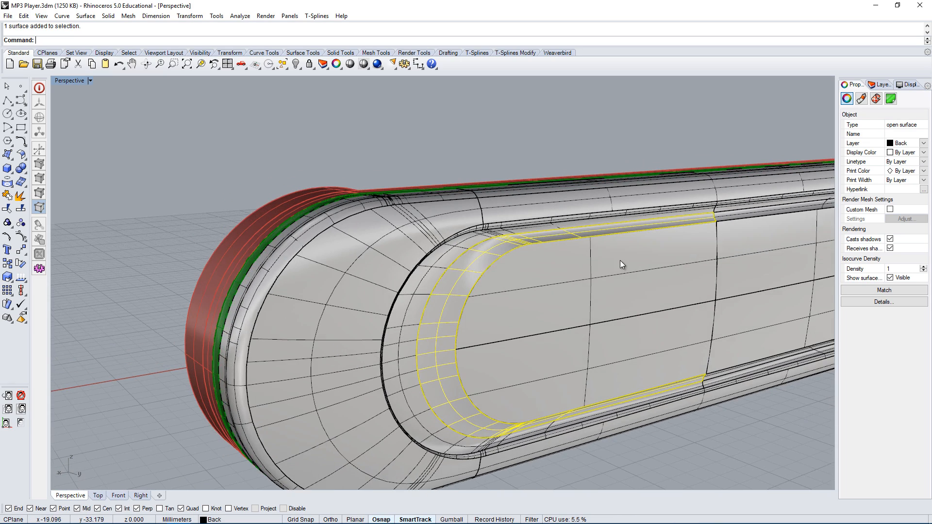
Step: Display the control points of the curved side wall at the recess's rounded end and examine their layout
{"action": "left_click", "coordinate": [21, 237]}
{"action": "right_click_drag", "start_coordinate": [571, 264], "coordinate": [535, 196]}
{"action": "right_click_drag", "start_coordinate": [634, 235], "coordinate": [583, 308]}
{"action": "scroll", "coordinate": [598, 310], "scroll_direction": "up", "scroll_amount": 3}
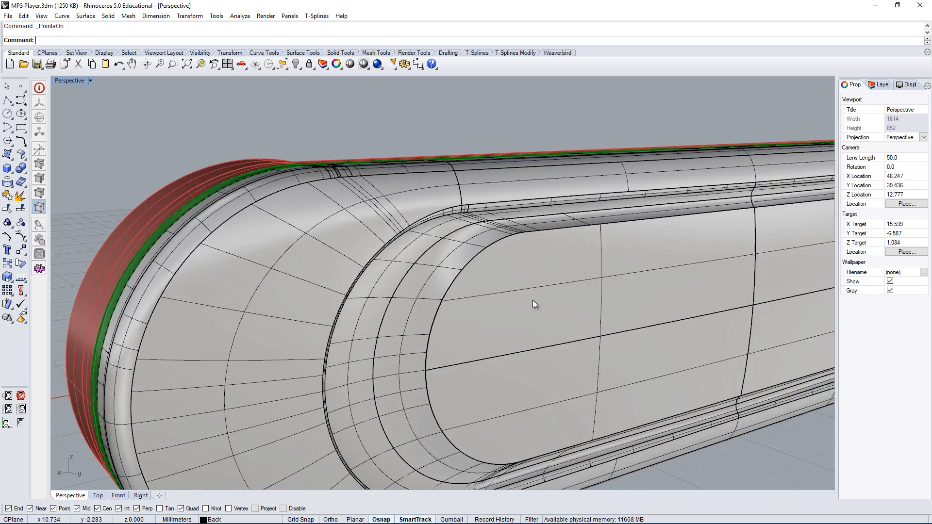
Step: Untrim all four recess floor surfaces back to their full rectangular extents
{"action": "left_click", "coordinate": [561, 337]}
{"action": "scroll", "coordinate": [562, 335], "scroll_direction": "up", "scroll_amount": 3}
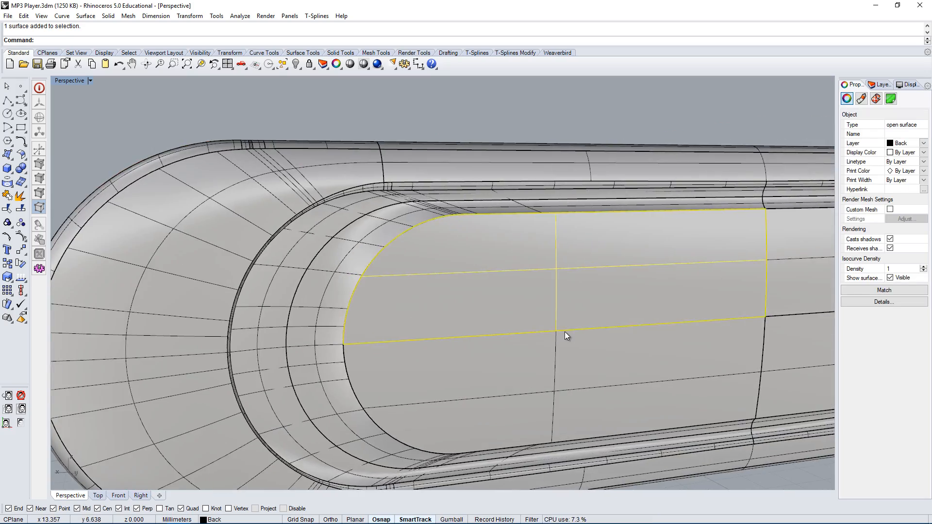
{"action": "left_click", "coordinate": [583, 383], "text": "shift"}
{"action": "scroll", "coordinate": [647, 353], "scroll_direction": "down", "scroll_amount": 2}
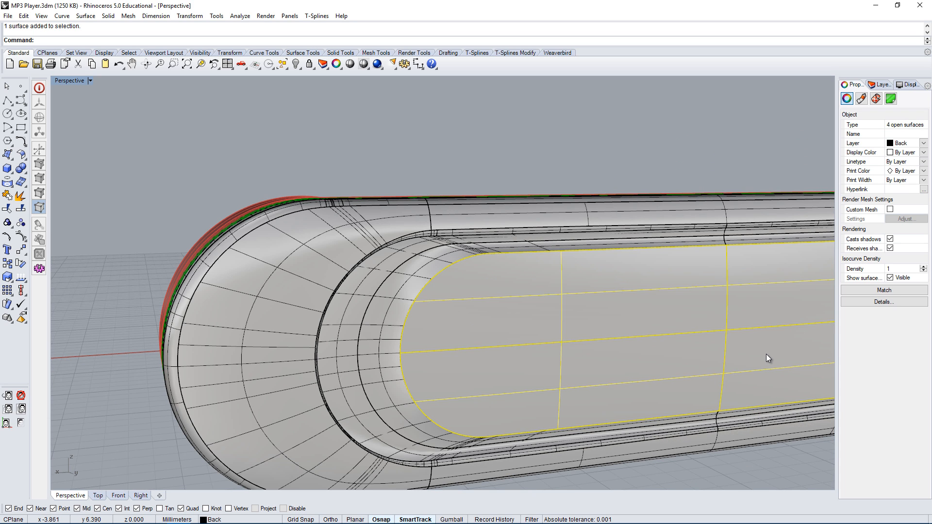
{"action": "key", "text": "Return"}
{"action": "right_click_drag", "start_coordinate": [572, 351], "coordinate": [619, 363]}
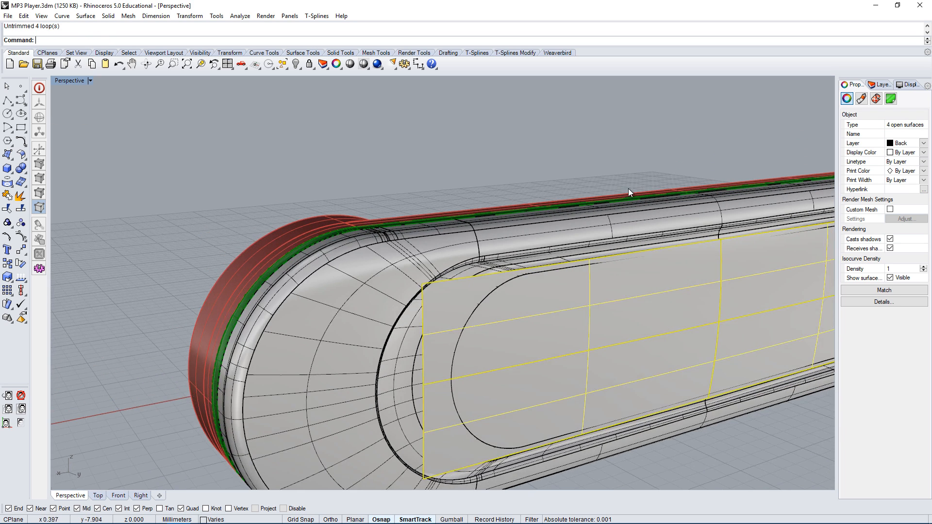
Step: Rebuild the inner curved side wall at the recess's rounded end with 47 points in U and 3 in V
{"action": "left_click", "coordinate": [628, 189]}
{"action": "scroll", "coordinate": [560, 306], "scroll_direction": "down", "scroll_amount": 2}
{"action": "scroll", "coordinate": [537, 280], "scroll_direction": "up", "scroll_amount": 1}
{"action": "left_click", "coordinate": [537, 280]}
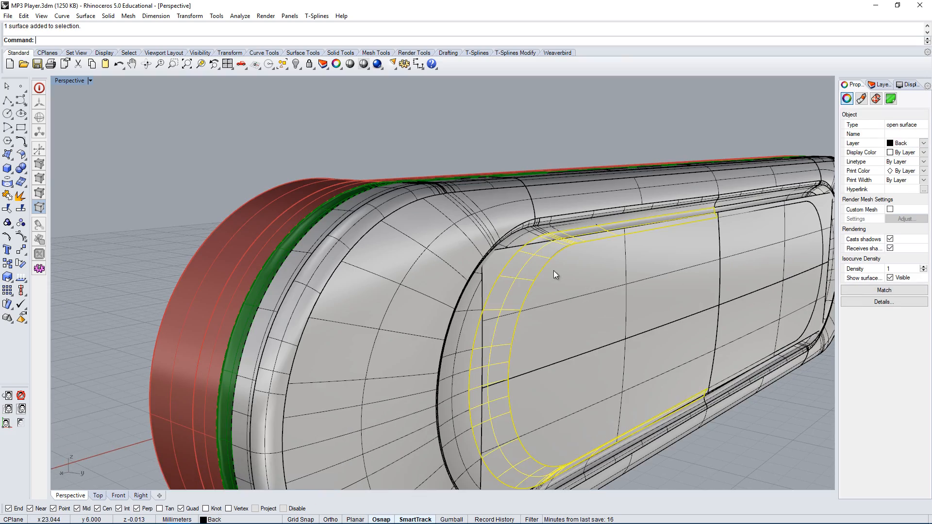
{"action": "scroll", "coordinate": [630, 254], "scroll_direction": "up", "scroll_amount": 2}
{"action": "right_click_drag", "start_coordinate": [630, 253], "coordinate": [654, 257]}
{"action": "right_click_drag", "start_coordinate": [688, 319], "coordinate": [574, 310]}
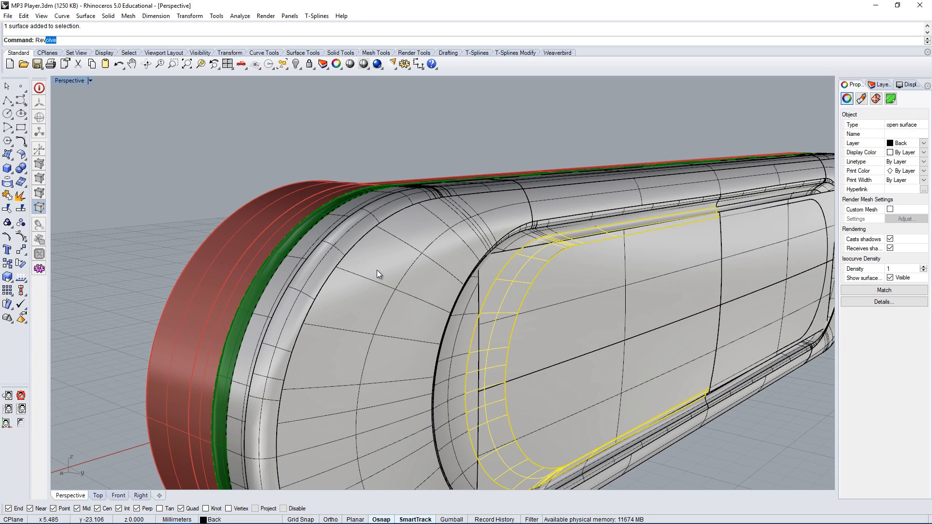
{"action": "key", "text": "BackSpace"}
{"action": "key", "text": "BackSpace"}
{"action": "type", "text": "build"}
{"action": "key", "text": "Return"}
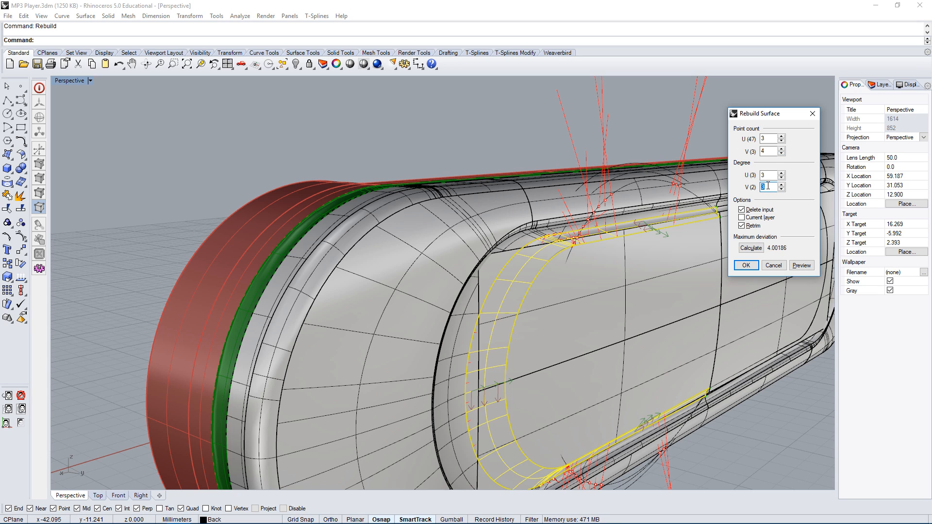
{"action": "left_click", "coordinate": [768, 150]}
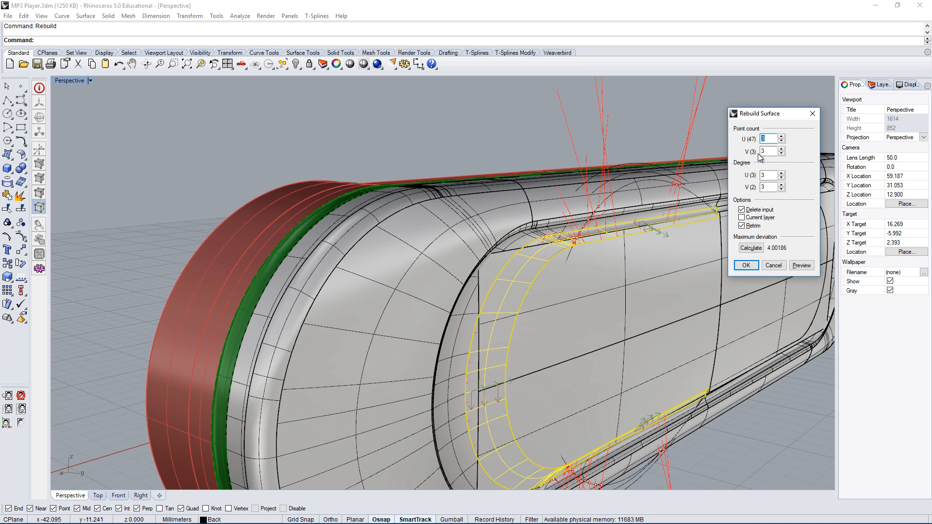
{"action": "type", "text": "47"}
{"action": "key", "text": "Tab"}
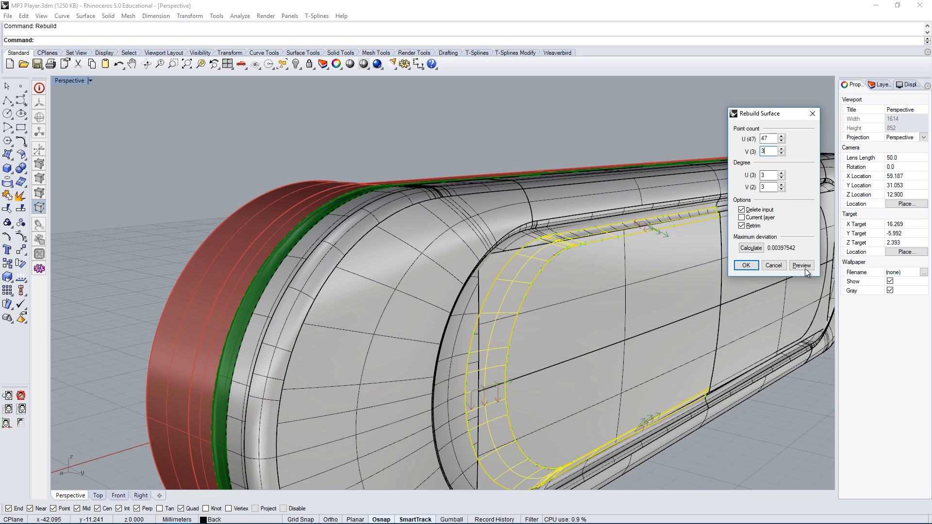
{"action": "left_click", "coordinate": [746, 265]}
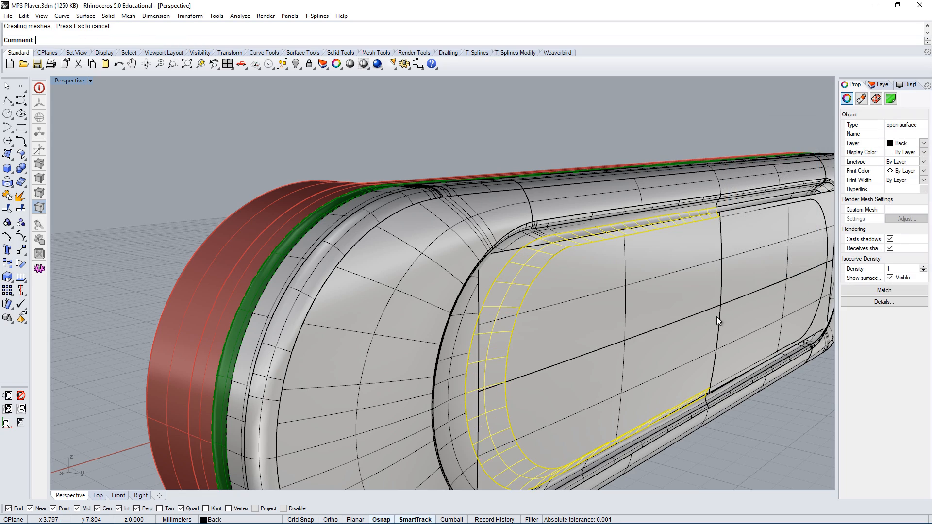
Step: Draw a flat rectangular helper surface from four corner points in the Front view, reaching from the centre axis past the rounded end
{"action": "right_click_drag", "start_coordinate": [716, 316], "coordinate": [555, 328]}
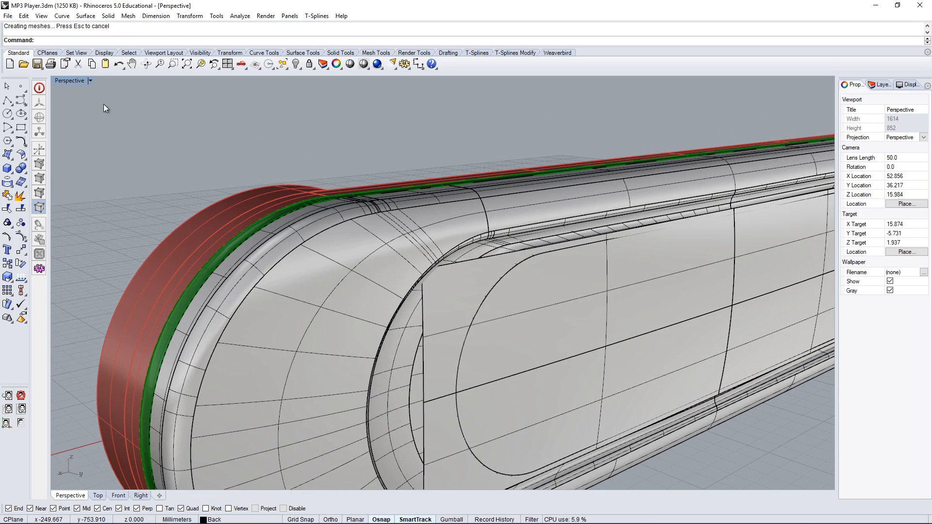
{"action": "double_click", "coordinate": [75, 81]}
{"action": "right_click_drag", "start_coordinate": [664, 211], "coordinate": [700, 184]}
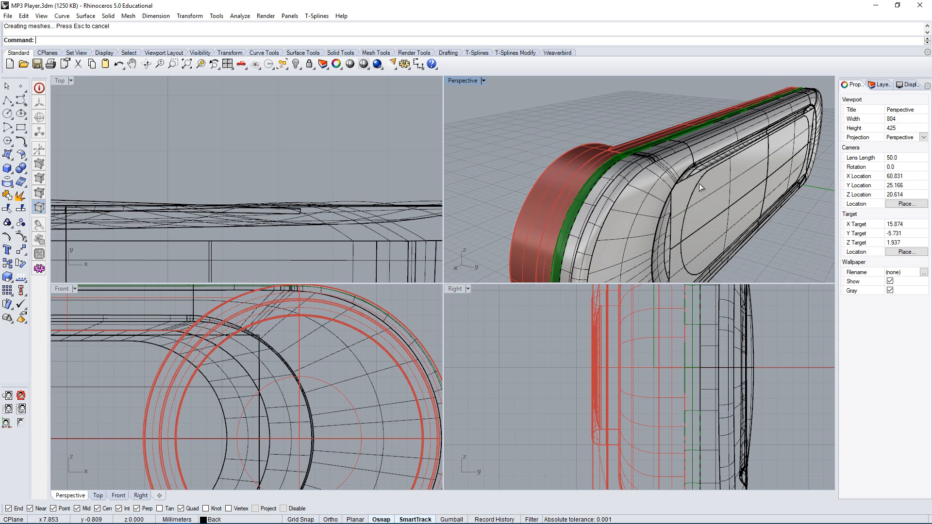
{"action": "left_click", "coordinate": [698, 184]}
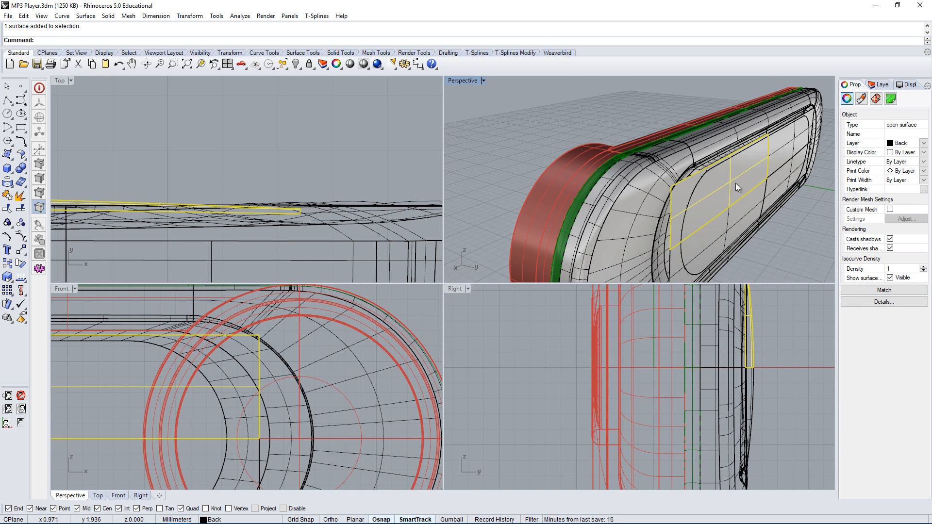
{"action": "scroll", "coordinate": [641, 251], "scroll_direction": "up", "scroll_amount": 3}
{"action": "scroll", "coordinate": [678, 228], "scroll_direction": "down", "scroll_amount": 3}
{"action": "right_click_drag", "start_coordinate": [216, 137], "coordinate": [274, 142]}
{"action": "scroll", "coordinate": [274, 141], "scroll_direction": "down", "scroll_amount": 4}
{"action": "left_click", "coordinate": [7, 154]}
{"action": "scroll", "coordinate": [300, 392], "scroll_direction": "down", "scroll_amount": 5}
{"action": "scroll", "coordinate": [396, 388], "scroll_direction": "down", "scroll_amount": 9}
{"action": "left_click", "coordinate": [148, 310]}
{"action": "left_click", "coordinate": [274, 311]}
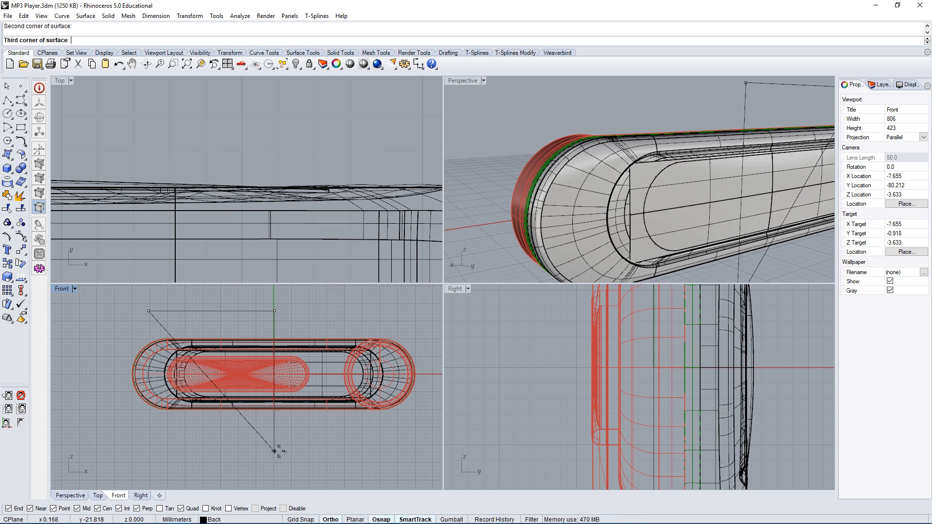
{"action": "left_click", "coordinate": [274, 451]}
{"action": "left_click", "coordinate": [148, 451]}
Step: Move the helper plane by its corner onto the centre point of the recess floor
{"action": "scroll", "coordinate": [689, 190], "scroll_direction": "down", "scroll_amount": 4}
{"action": "left_click", "coordinate": [682, 189]}
{"action": "right_click_drag", "start_coordinate": [645, 170], "coordinate": [689, 204]}
{"action": "left_click", "coordinate": [21, 249]}
{"action": "left_click", "coordinate": [815, 135]}
{"action": "scroll", "coordinate": [701, 179], "scroll_direction": "up", "scroll_amount": 5}
{"action": "left_click", "coordinate": [676, 216]}
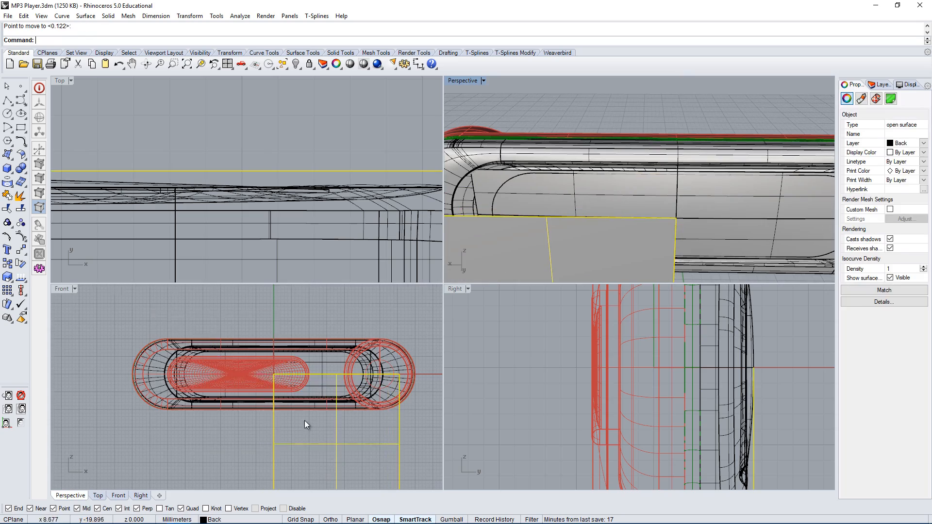
Step: Centre the helper plane vertically on the player's axis and shift it slightly inward in depth
{"action": "right_click", "coordinate": [308, 424]}
{"action": "left_click", "coordinate": [330, 417]}
{"action": "scroll", "coordinate": [329, 370], "scroll_direction": "up", "scroll_amount": 10}
{"action": "left_click", "coordinate": [328, 375]}
{"action": "right_click_drag", "start_coordinate": [597, 174], "coordinate": [721, 202]}
{"action": "scroll", "coordinate": [680, 170], "scroll_direction": "down", "scroll_amount": 8}
{"action": "scroll", "coordinate": [304, 193], "scroll_direction": "down", "scroll_amount": 4}
{"action": "scroll", "coordinate": [243, 188], "scroll_direction": "up", "scroll_amount": 12}
{"action": "right_click", "coordinate": [242, 179]}
{"action": "left_click", "coordinate": [229, 121]}
{"action": "left_click", "coordinate": [300, 519]}
{"action": "left_click", "coordinate": [229, 166]}
{"action": "left_click", "coordinate": [665, 172]}
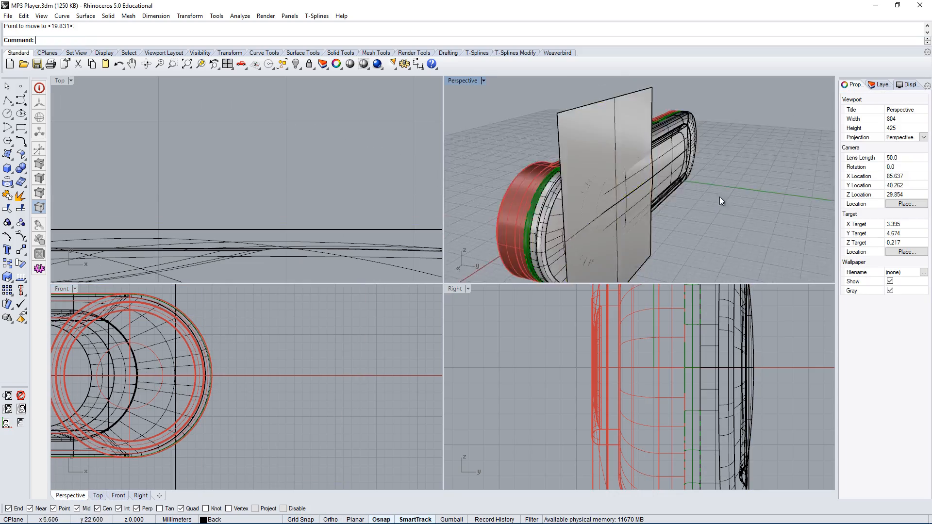
Step: Show the perspective view as wireframe and hide everything except the helper plane and the rebuilt side wall
{"action": "scroll", "coordinate": [603, 176], "scroll_direction": "up", "scroll_amount": 5}
{"action": "left_click", "coordinate": [483, 80]}
{"action": "left_click", "coordinate": [482, 104]}
{"action": "left_click", "coordinate": [529, 144]}
{"action": "scroll", "coordinate": [543, 160], "scroll_direction": "down", "scroll_amount": 7}
{"action": "right_click_drag", "start_coordinate": [631, 203], "coordinate": [626, 228]}
{"action": "left_click", "coordinate": [597, 247], "text": "shift"}
{"action": "left_click", "coordinate": [298, 66]}
{"action": "left_click", "coordinate": [338, 86]}
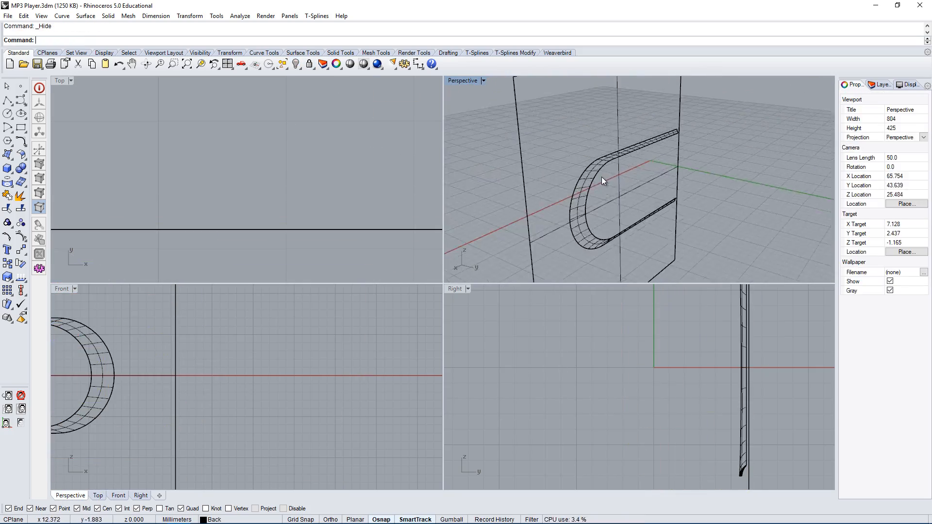
Step: Extend the inner edge of the curved side wall with ExtendSrf, using the Line type and an extension factor of 1
{"action": "type", "text": "ExtractSrf"}
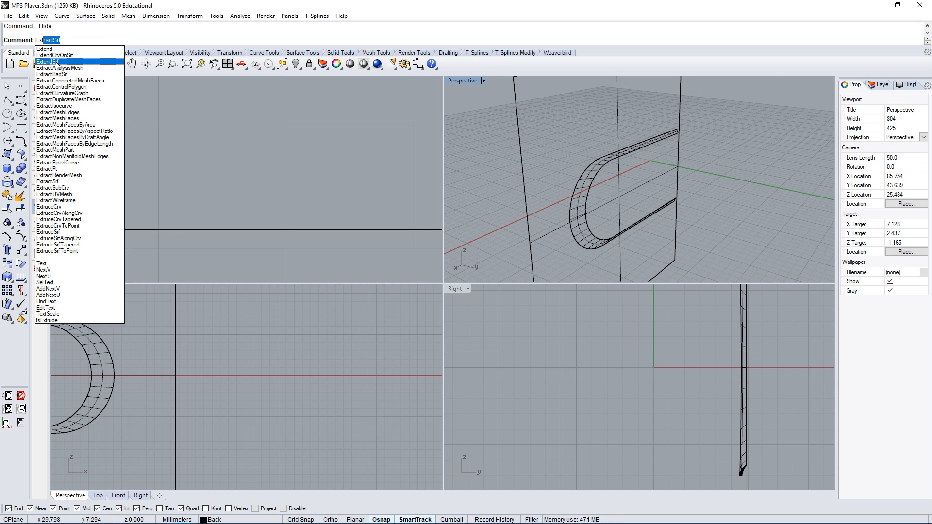
{"action": "left_click", "coordinate": [56, 62]}
{"action": "left_click", "coordinate": [645, 220]}
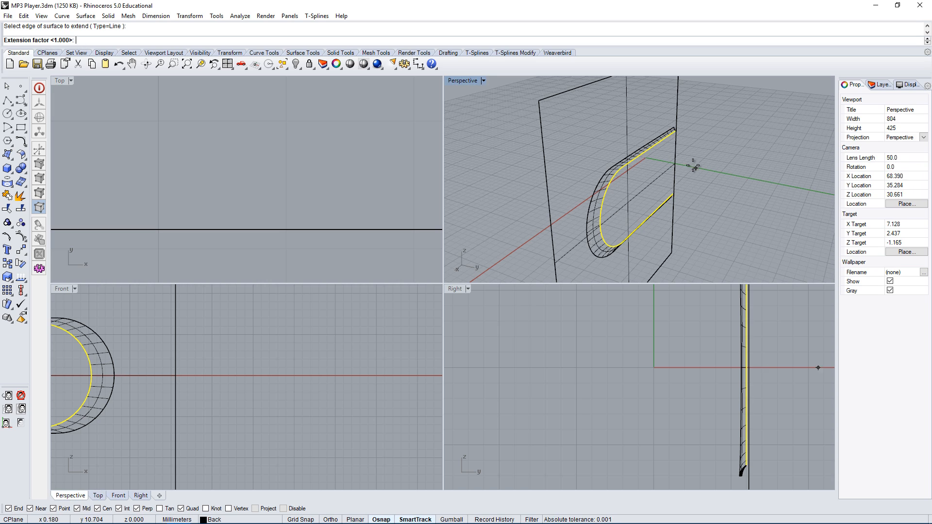
{"action": "right_click_drag", "start_coordinate": [630, 194], "coordinate": [602, 199]}
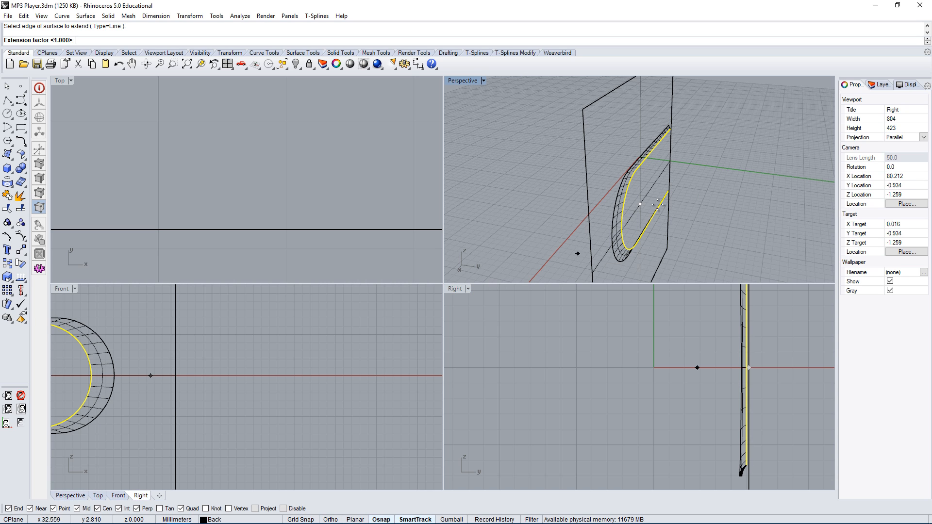
{"action": "right_click_drag", "start_coordinate": [677, 202], "coordinate": [742, 179]}
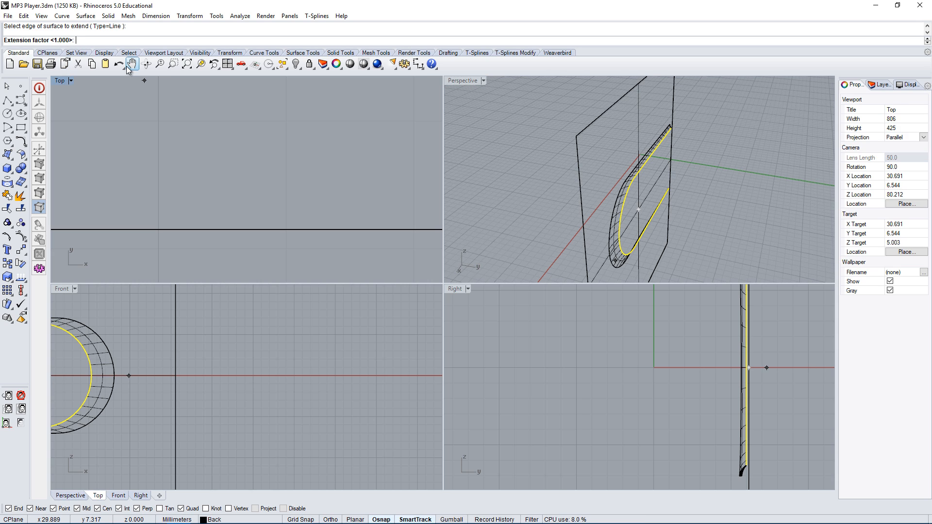
{"action": "type", "text": "1"}
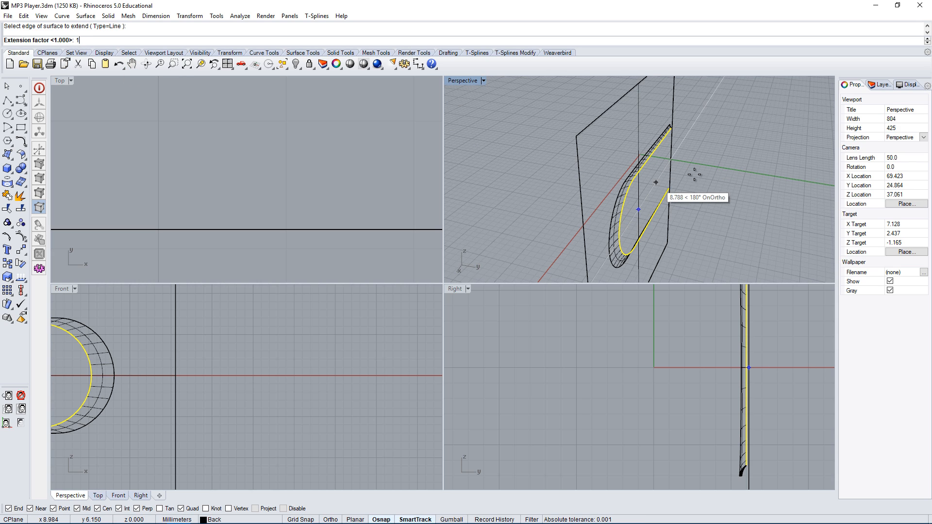
{"action": "key", "text": "Return"}
Step: Examine from several angles how far the extended side wall edge reaches past the helper plane
{"action": "right_click_drag", "start_coordinate": [699, 183], "coordinate": [674, 151]}
{"action": "scroll", "coordinate": [690, 126], "scroll_direction": "up", "scroll_amount": 6}
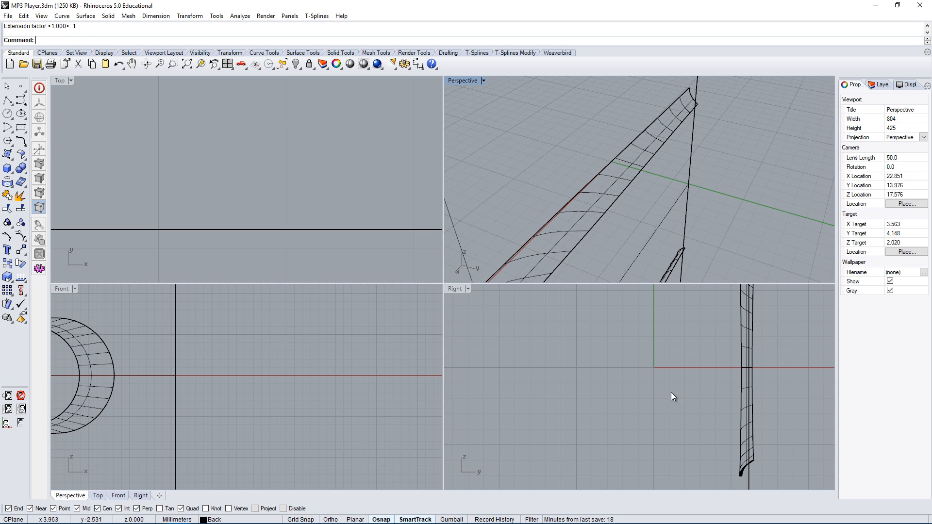
{"action": "right_click_drag", "start_coordinate": [752, 446], "coordinate": [714, 441]}
{"action": "left_click", "coordinate": [710, 478]}
{"action": "right_click_drag", "start_coordinate": [728, 373], "coordinate": [715, 481]}
{"action": "right_click_drag", "start_coordinate": [692, 221], "coordinate": [762, 141]}
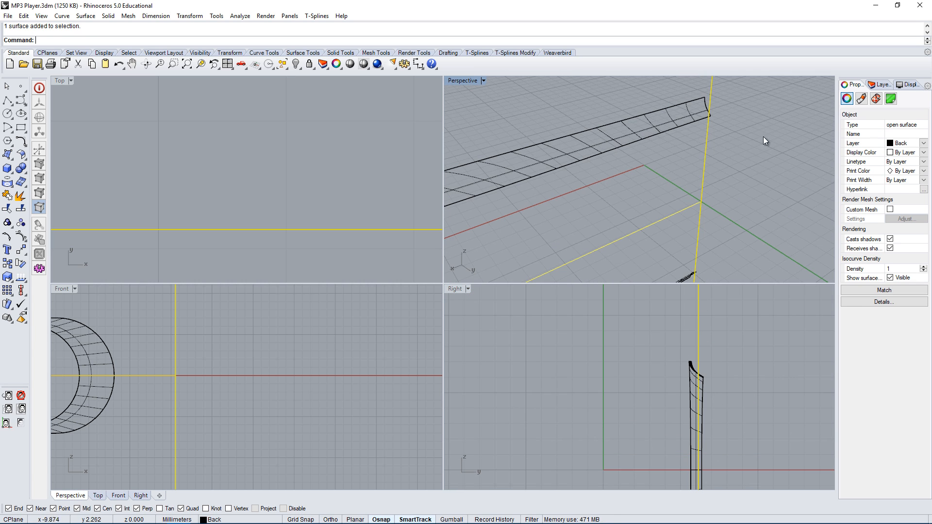
{"action": "key", "text": "Escape"}
{"action": "right_click_drag", "start_coordinate": [587, 125], "coordinate": [795, 131]}
{"action": "scroll", "coordinate": [709, 102], "scroll_direction": "up", "scroll_amount": 6}
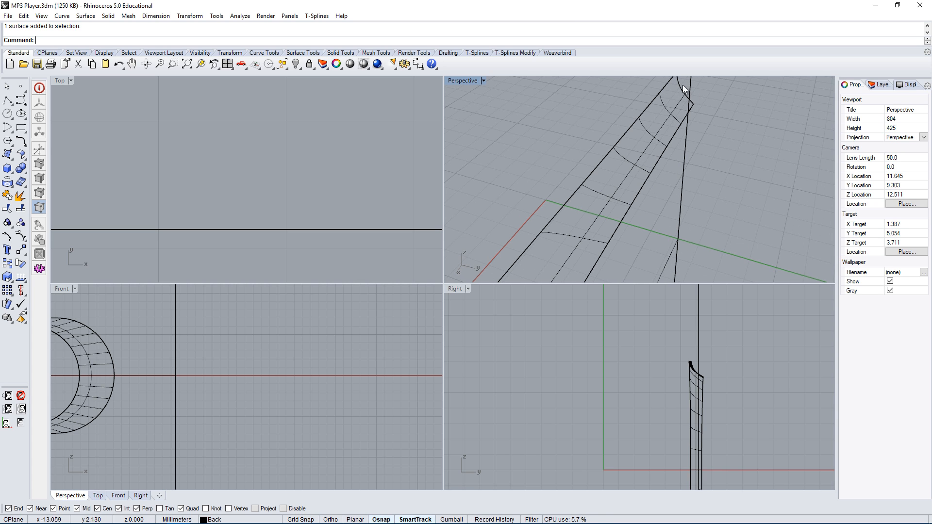
{"action": "right_click_drag", "start_coordinate": [697, 109], "coordinate": [663, 196]}
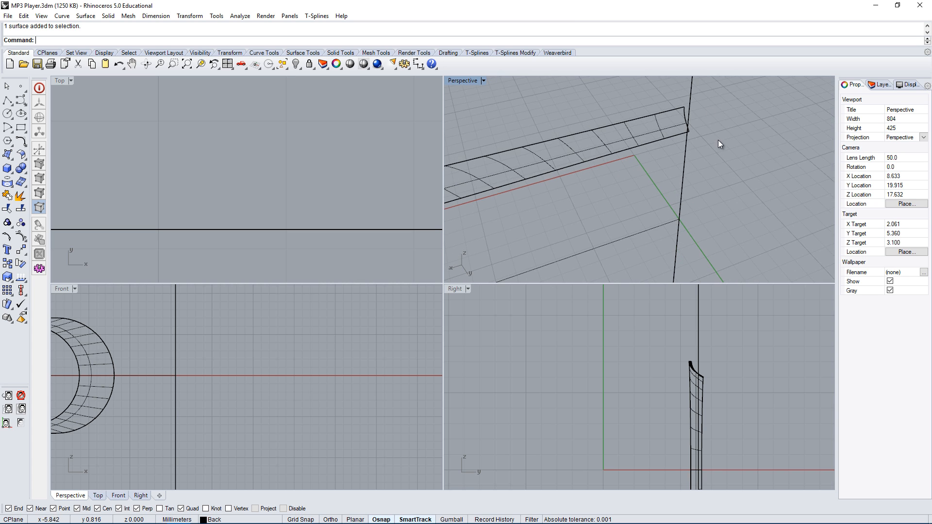
Step: Delete the helper plane and show all hidden objects again
{"action": "right_click_drag", "start_coordinate": [718, 144], "coordinate": [645, 183]}
{"action": "left_click", "coordinate": [685, 196]}
{"action": "key", "text": "Delete"}
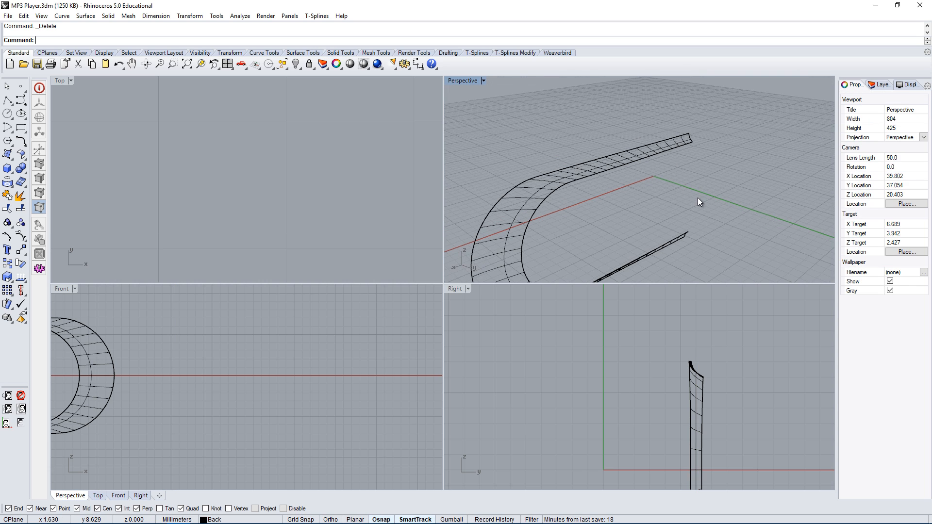
{"action": "key", "text": "Return"}
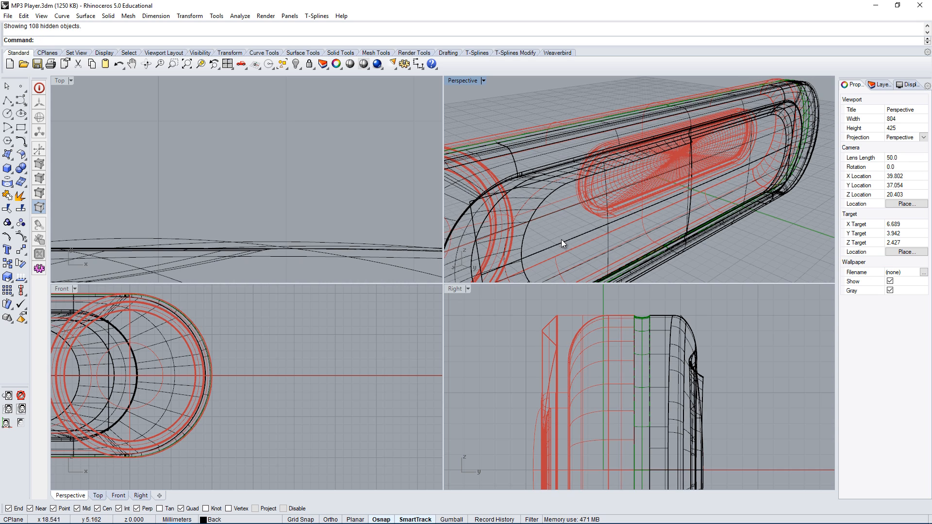
Step: Display the control points of the extended side wall and examine where its edge passes through the recess floor
{"action": "left_click", "coordinate": [593, 234]}
{"action": "mouse_move", "coordinate": [618, 217]}
{"action": "right_mouse_down"}
{"action": "mouse_move", "coordinate": [564, 212]}
{"action": "mouse_move", "coordinate": [625, 195]}
{"action": "right_mouse_up"}
{"action": "scroll", "coordinate": [534, 204], "scroll_direction": "up", "scroll_amount": 2}
{"action": "left_click", "coordinate": [534, 203]}
{"action": "scroll", "coordinate": [534, 204], "scroll_direction": "down", "scroll_amount": 4}
{"action": "right_click_drag", "start_coordinate": [534, 205], "coordinate": [573, 221]}
{"action": "double_click", "coordinate": [462, 80]}
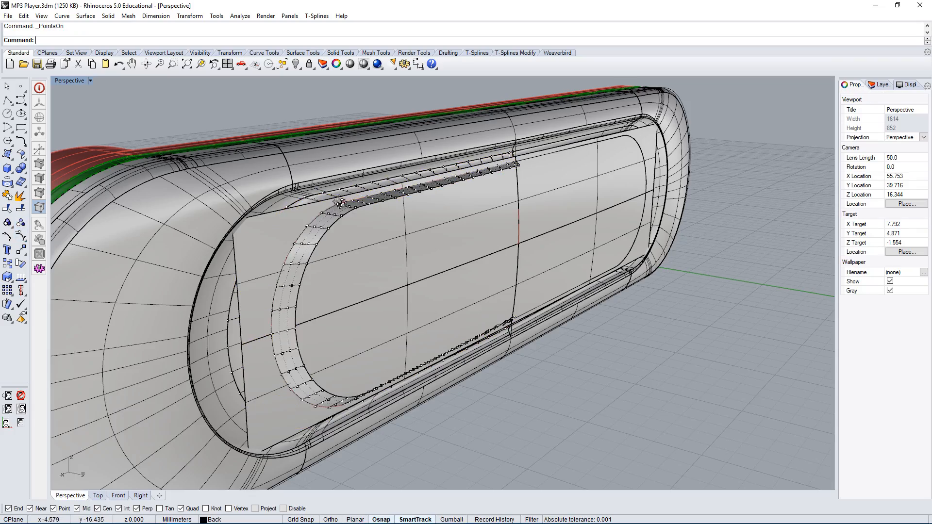
{"action": "right_click_drag", "start_coordinate": [322, 194], "coordinate": [323, 274]}
{"action": "scroll", "coordinate": [397, 223], "scroll_direction": "up", "scroll_amount": 4}
{"action": "scroll", "coordinate": [412, 247], "scroll_direction": "up", "scroll_amount": 2}
{"action": "right_click_drag", "start_coordinate": [424, 267], "coordinate": [619, 174]}
{"action": "scroll", "coordinate": [619, 173], "scroll_direction": "down", "scroll_amount": 3}
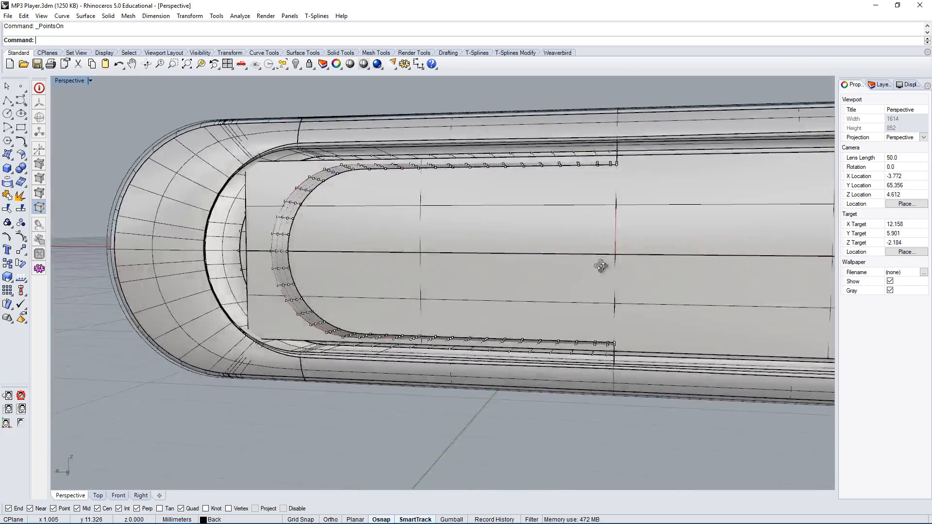
{"action": "right_click_drag", "start_coordinate": [600, 264], "coordinate": [358, 291]}
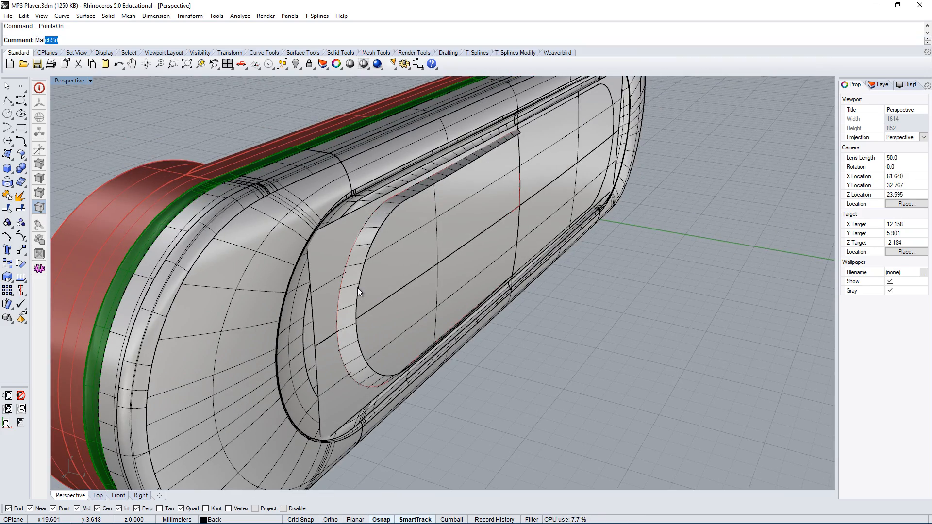
{"action": "key", "text": "Return"}
{"action": "right_click_drag", "start_coordinate": [381, 180], "coordinate": [381, 185], "text": "shift"}
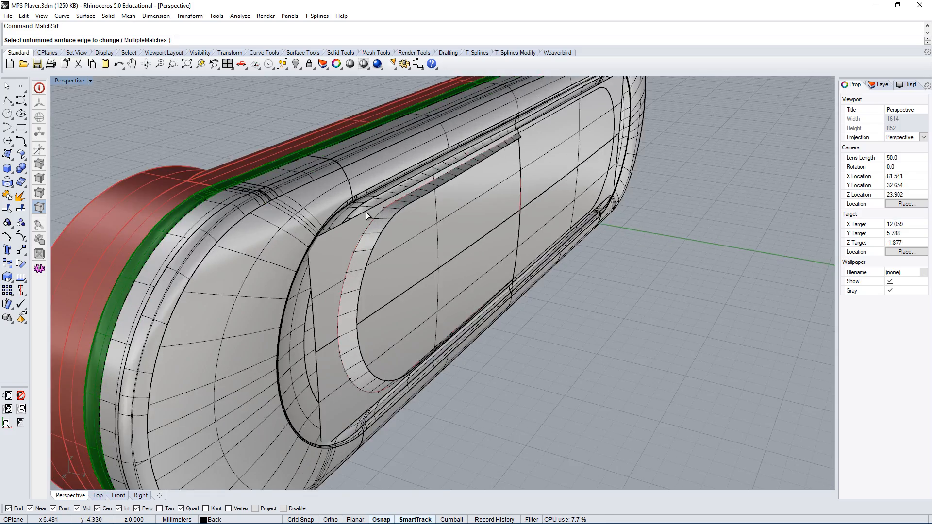
{"action": "scroll", "coordinate": [366, 211], "scroll_direction": "up", "scroll_amount": 3}
{"action": "left_click", "coordinate": [377, 202]}
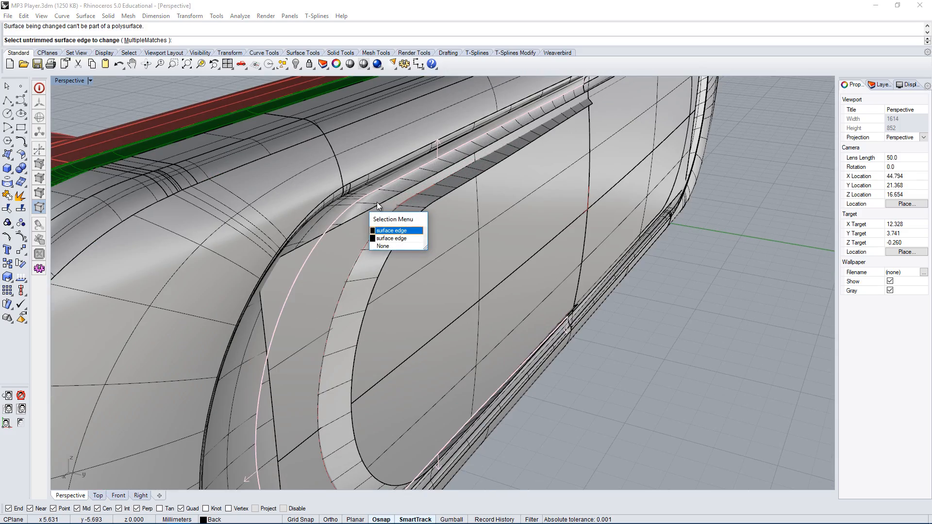
{"action": "left_click", "coordinate": [405, 240]}
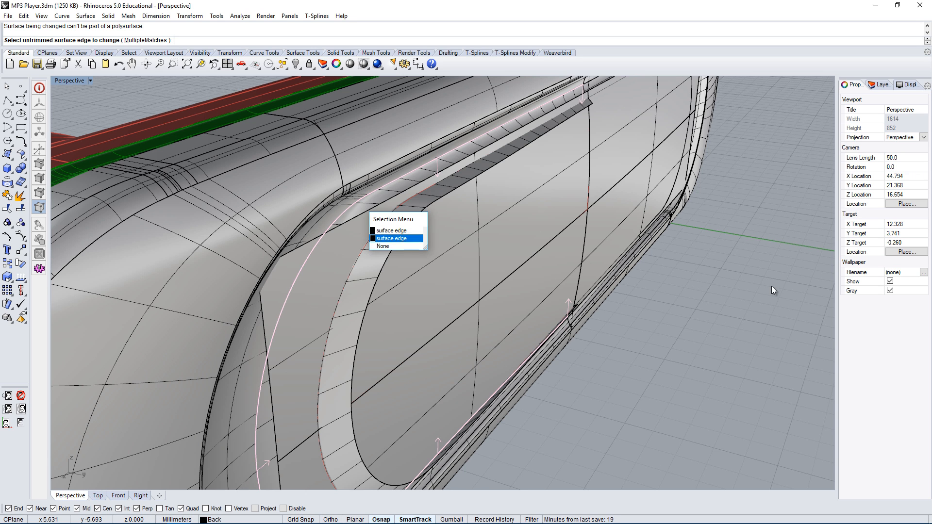
{"action": "right_click_drag", "start_coordinate": [770, 286], "coordinate": [491, 139]}
{"action": "left_click", "coordinate": [486, 140]}
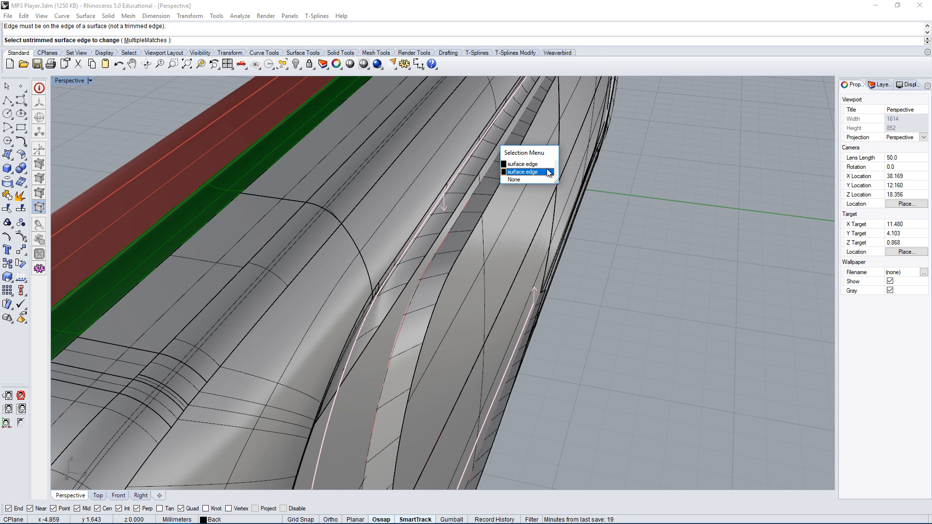
{"action": "left_click", "coordinate": [629, 332]}
{"action": "right_click_drag", "start_coordinate": [628, 332], "coordinate": [449, 291]}
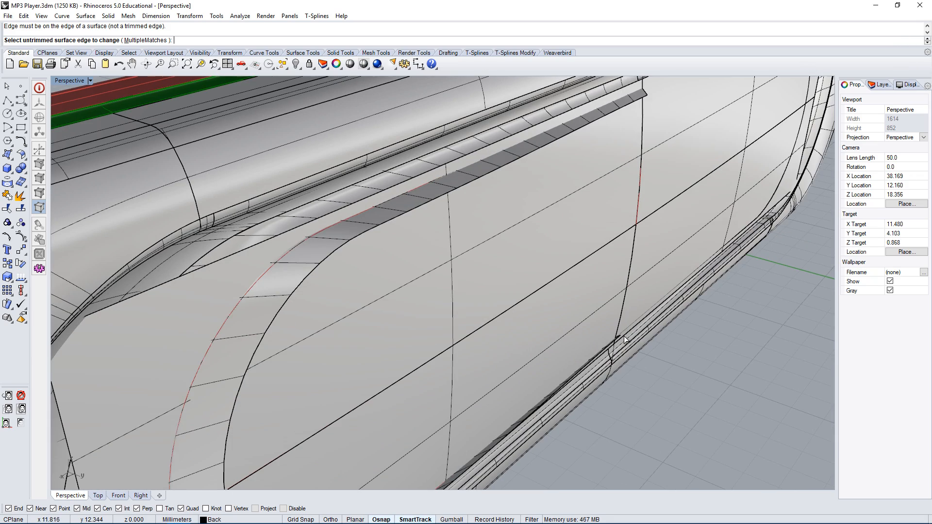
{"action": "key", "text": "Escape"}
Step: Isolate the two curved side wall surfaces and both floor halves of the recess by hiding everything else
{"action": "left_click", "coordinate": [377, 218]}
{"action": "left_click", "coordinate": [226, 232], "text": "shift"}
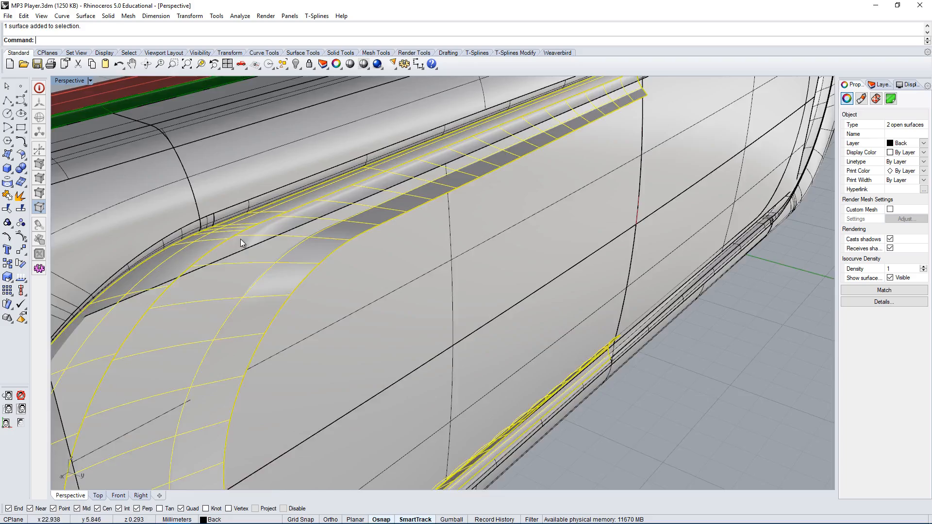
{"action": "scroll", "coordinate": [241, 240], "scroll_direction": "down", "scroll_amount": 3}
{"action": "right_click_drag", "start_coordinate": [341, 287], "coordinate": [278, 200]}
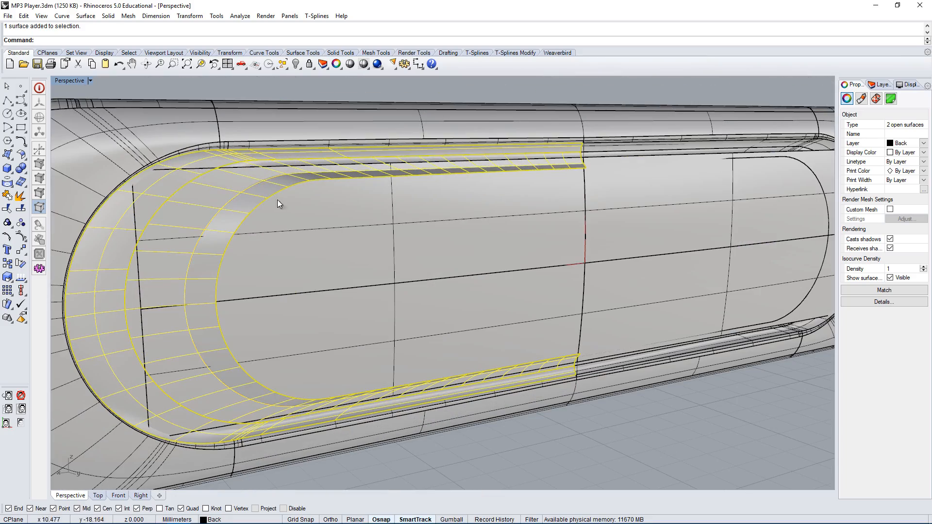
{"action": "left_click", "coordinate": [419, 260], "text": "shift"}
{"action": "left_click", "coordinate": [425, 307], "text": "shift"}
{"action": "scroll", "coordinate": [521, 264], "scroll_direction": "down", "scroll_amount": 4}
{"action": "right_click_drag", "start_coordinate": [480, 309], "coordinate": [539, 340]}
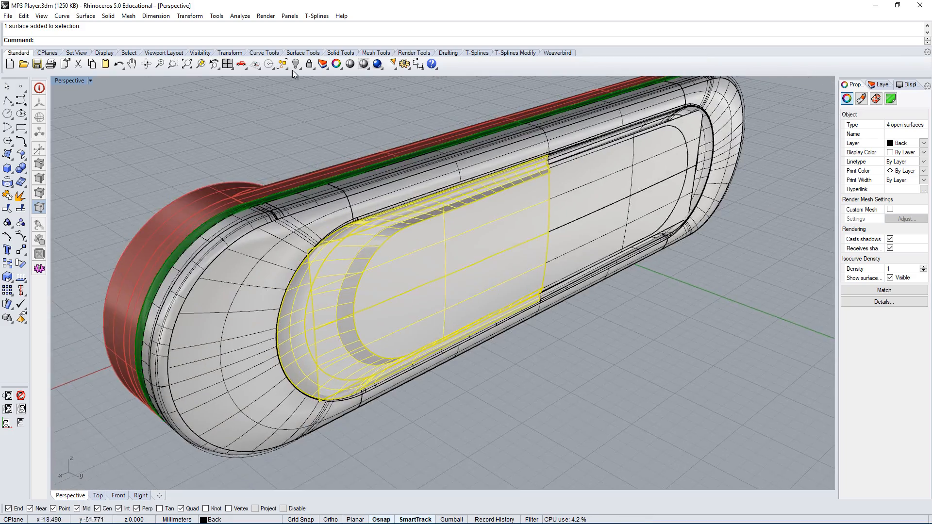
{"action": "left_click", "coordinate": [297, 64]}
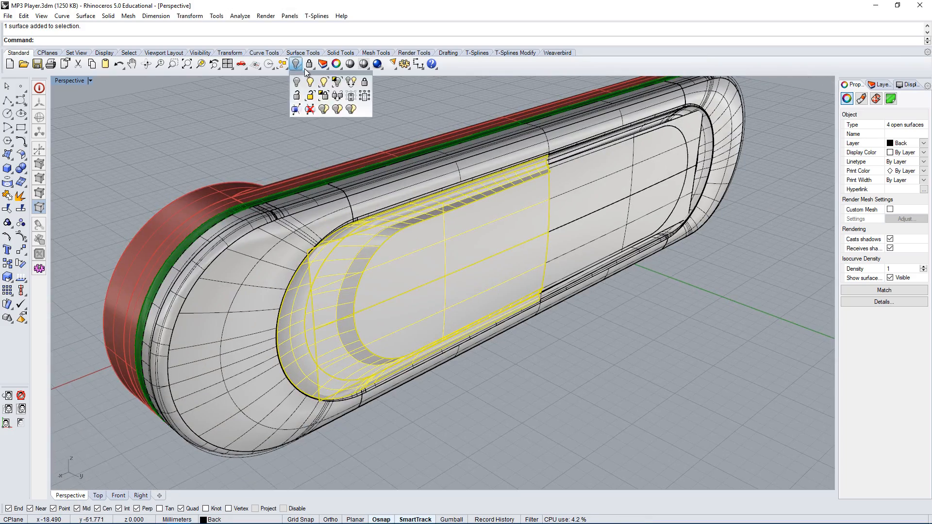
{"action": "left_click", "coordinate": [338, 86]}
Step: Start MatchSrf on the shared edge between the extended side wall and the adjoining outer wall surface, using one matching segment
{"action": "right_click_drag", "start_coordinate": [398, 340], "coordinate": [468, 335]}
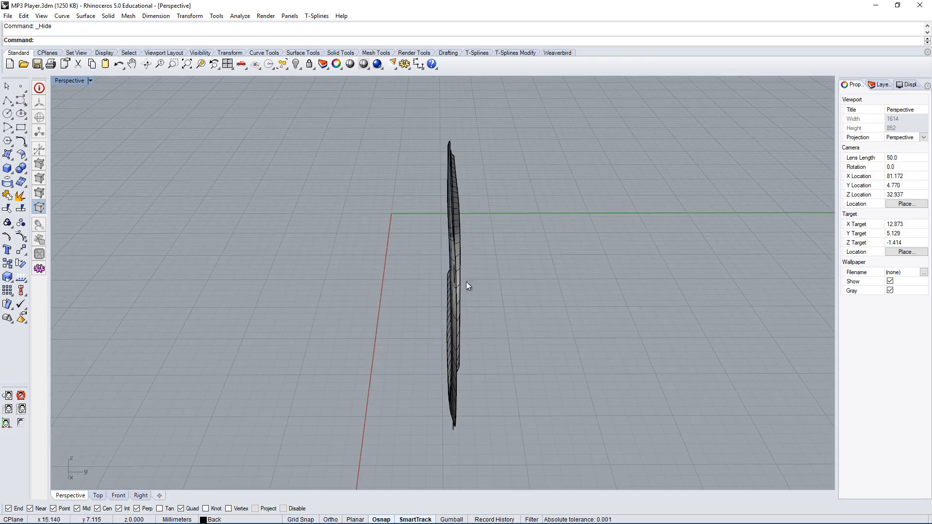
{"action": "right_click_drag", "start_coordinate": [467, 285], "coordinate": [563, 265]}
{"action": "left_click", "coordinate": [475, 304]}
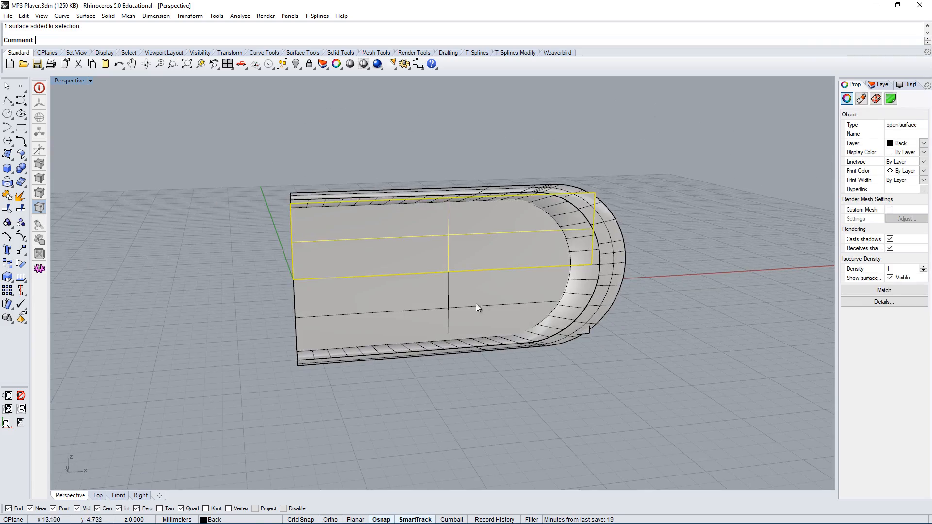
{"action": "right_click_drag", "start_coordinate": [475, 304], "coordinate": [576, 333]}
{"action": "left_click", "coordinate": [575, 333]}
{"action": "right_click_drag", "start_coordinate": [349, 233], "coordinate": [543, 245]}
{"action": "right_click_drag", "start_coordinate": [315, 240], "coordinate": [394, 277]}
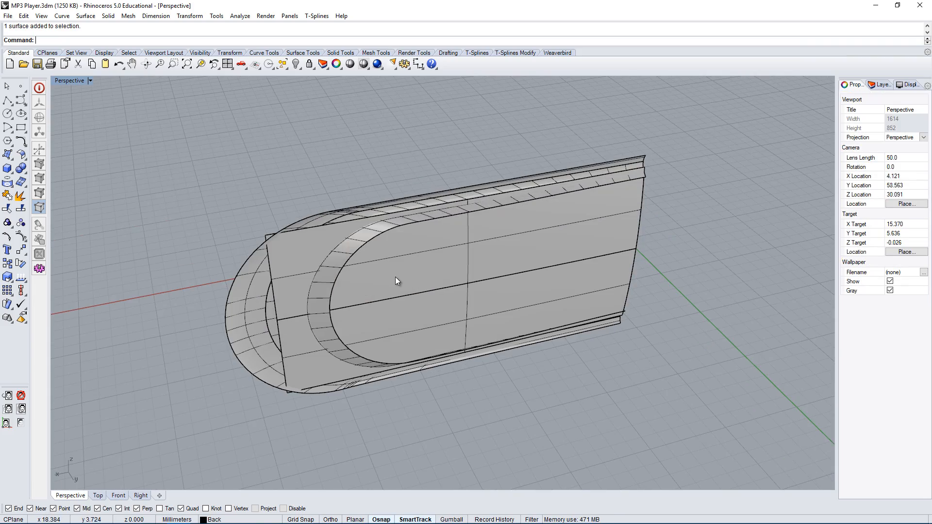
{"action": "key", "text": "Return"}
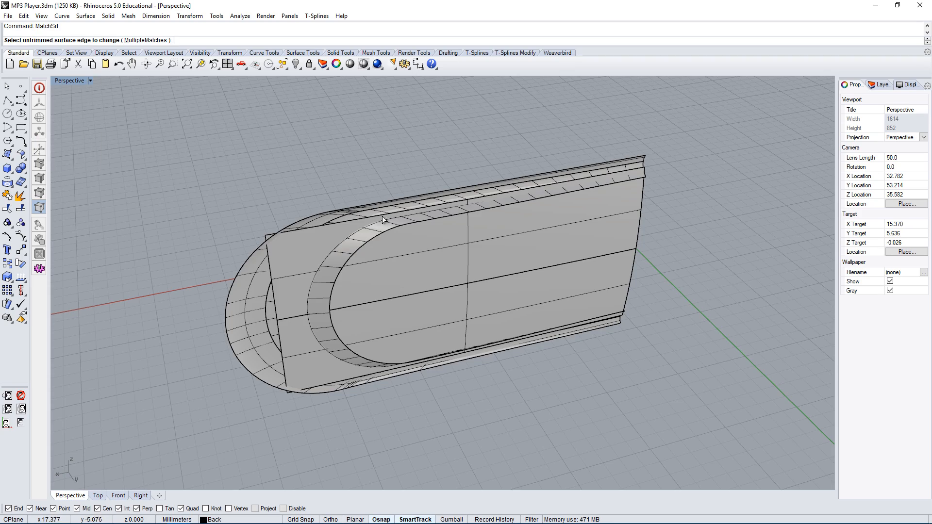
{"action": "scroll", "coordinate": [382, 218], "scroll_direction": "up", "scroll_amount": 4}
{"action": "right_click_drag", "start_coordinate": [382, 217], "coordinate": [389, 215]}
{"action": "left_click", "coordinate": [371, 215]}
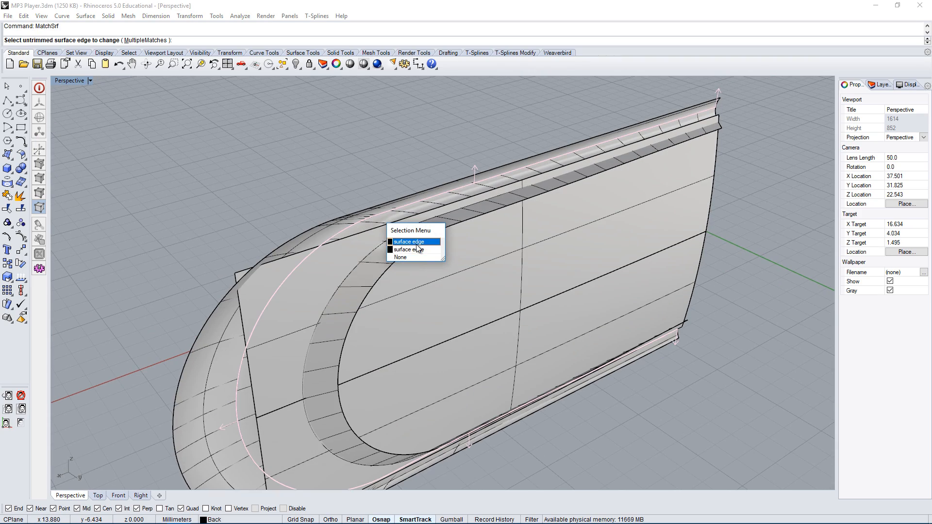
{"action": "left_click", "coordinate": [418, 249]}
{"action": "left_click", "coordinate": [388, 213]}
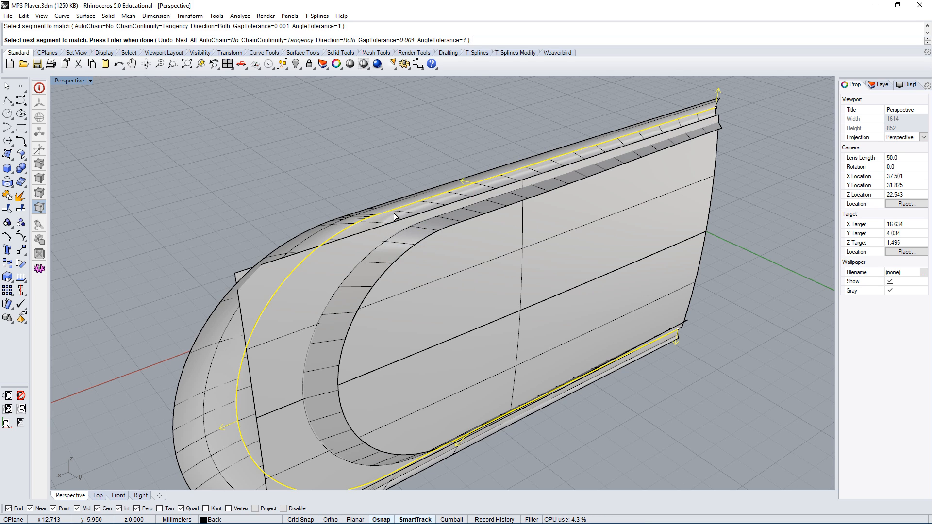
{"action": "key", "text": "Return"}
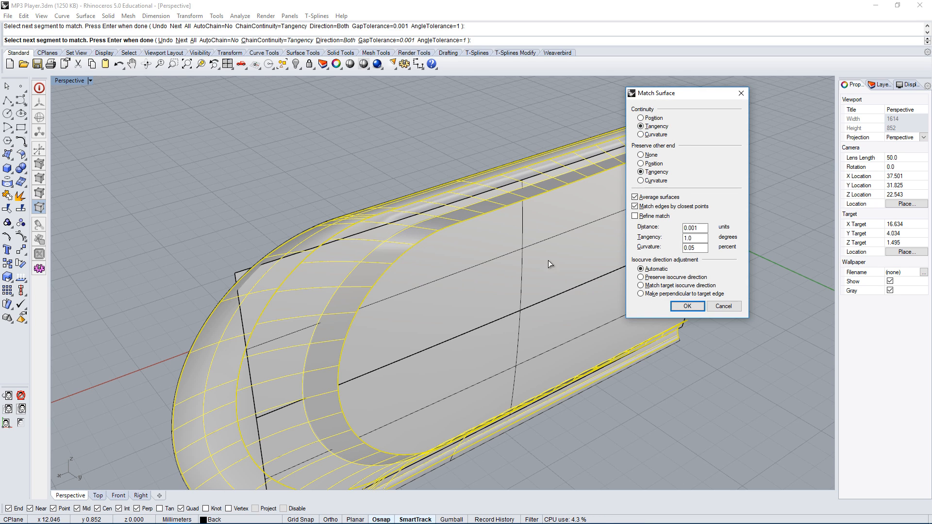
Step: Match the wall surfaces with Curvature continuity, Position preserved at the other end, and Average surfaces turned off
{"action": "left_click", "coordinate": [635, 197]}
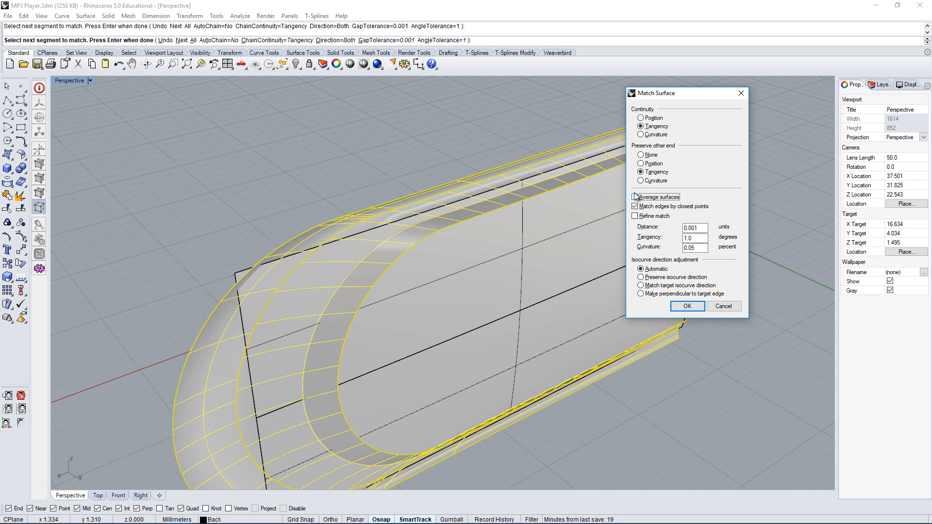
{"action": "right_click_drag", "start_coordinate": [441, 247], "coordinate": [456, 279]}
{"action": "left_click", "coordinate": [641, 118]}
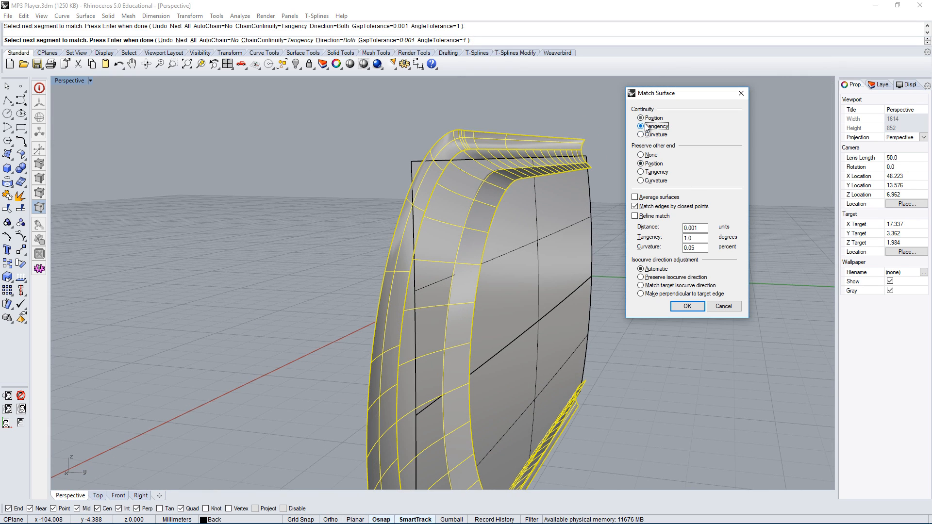
{"action": "right_click_drag", "start_coordinate": [469, 190], "coordinate": [622, 164]}
{"action": "left_click", "coordinate": [641, 135]}
{"action": "scroll", "coordinate": [523, 143], "scroll_direction": "up", "scroll_amount": 10}
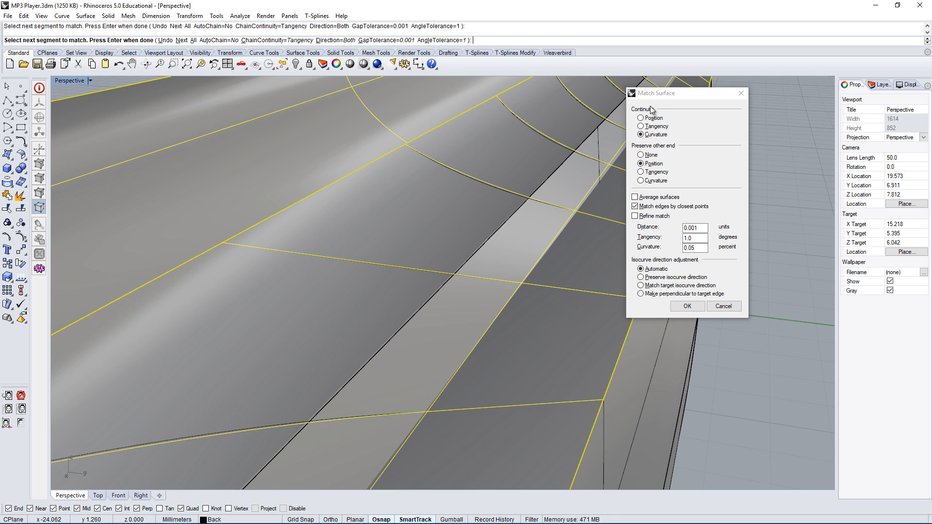
{"action": "left_click_drag", "start_coordinate": [649, 96], "coordinate": [653, 87]}
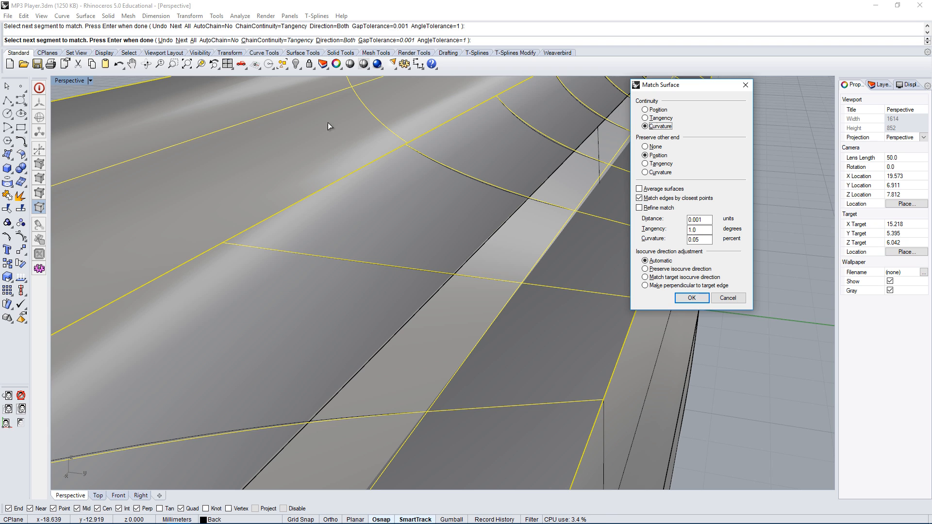
{"action": "right_click_drag", "start_coordinate": [304, 96], "coordinate": [324, 122]}
{"action": "scroll", "coordinate": [356, 236], "scroll_direction": "down", "scroll_amount": 3}
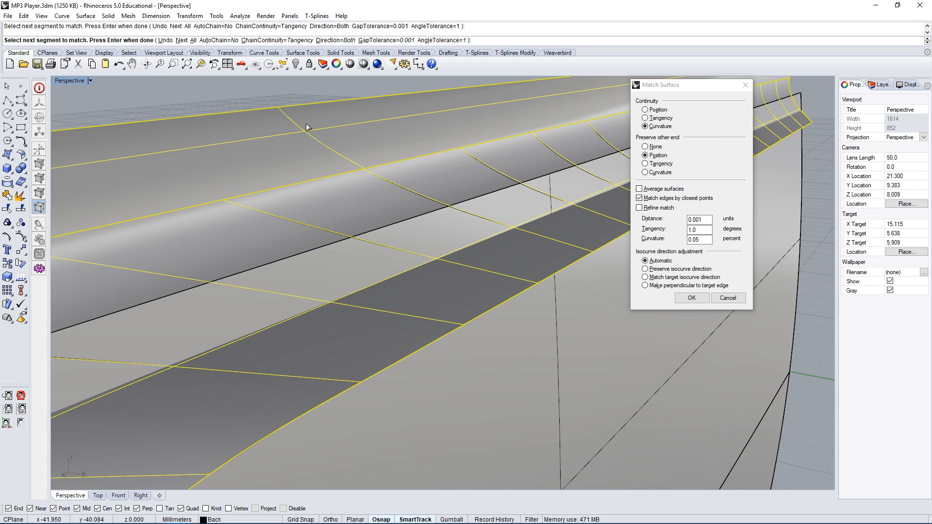
{"action": "right_click_drag", "start_coordinate": [335, 217], "coordinate": [382, 277]}
{"action": "scroll", "coordinate": [363, 203], "scroll_direction": "down", "scroll_amount": 4}
{"action": "scroll", "coordinate": [382, 277], "scroll_direction": "down", "scroll_amount": 8}
{"action": "right_click_drag", "start_coordinate": [409, 333], "coordinate": [650, 261]}
{"action": "left_click", "coordinate": [688, 298]}
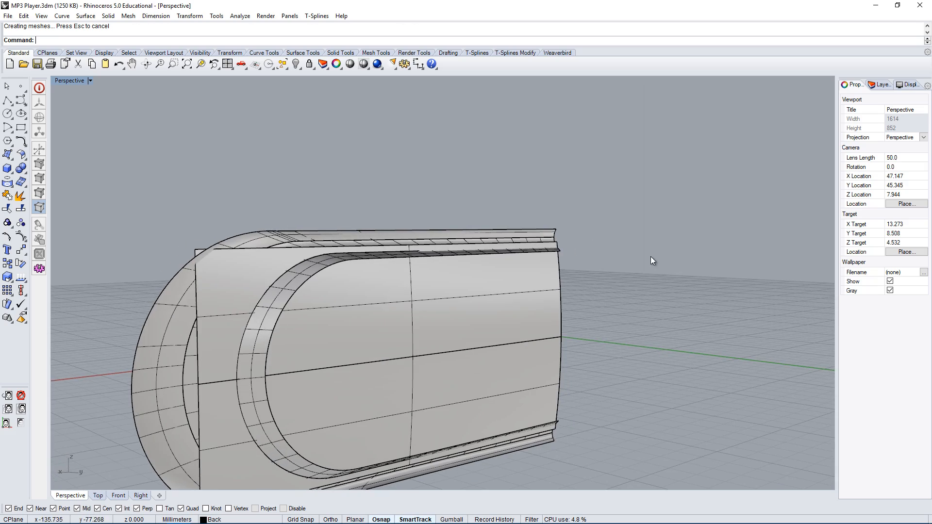
Step: Trim the extended side wall's excess beyond the recess floor, using both floor halves as cutting objects
{"action": "right_click_drag", "start_coordinate": [426, 348], "coordinate": [373, 383]}
{"action": "left_click", "coordinate": [395, 316]}
{"action": "left_click", "coordinate": [412, 395], "text": "shift"}
{"action": "key", "text": "Return"}
{"action": "right_click_drag", "start_coordinate": [380, 329], "coordinate": [418, 326]}
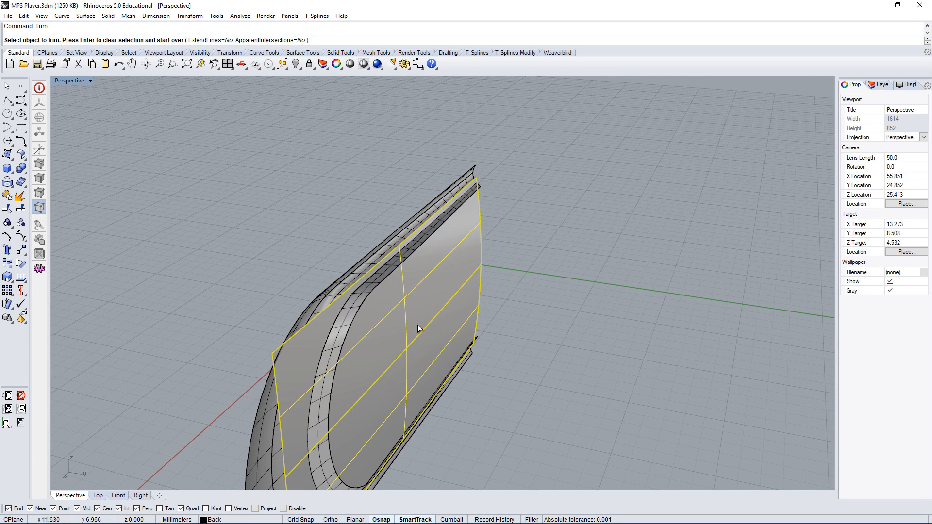
{"action": "scroll", "coordinate": [451, 214], "scroll_direction": "up", "scroll_amount": 2}
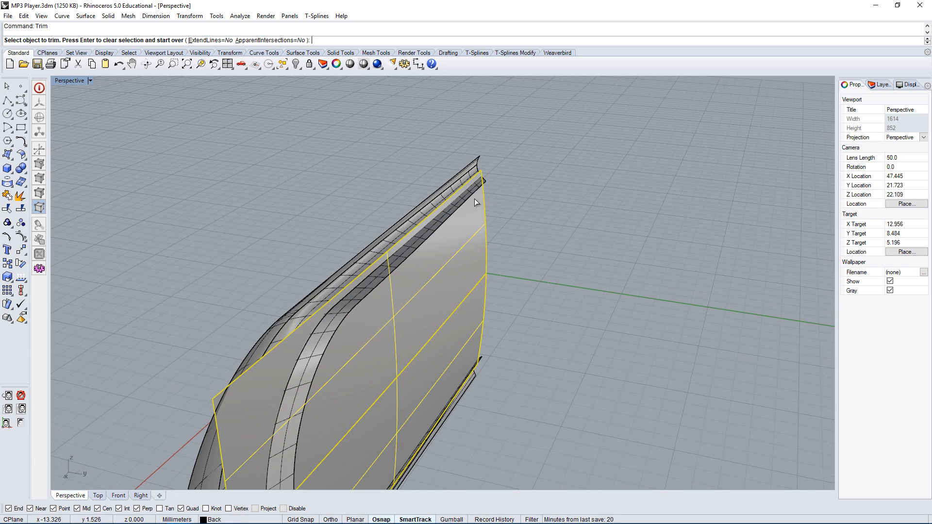
{"action": "left_click", "coordinate": [460, 206]}
{"action": "right_click_drag", "start_coordinate": [476, 270], "coordinate": [178, 431]}
{"action": "key", "text": "Return"}
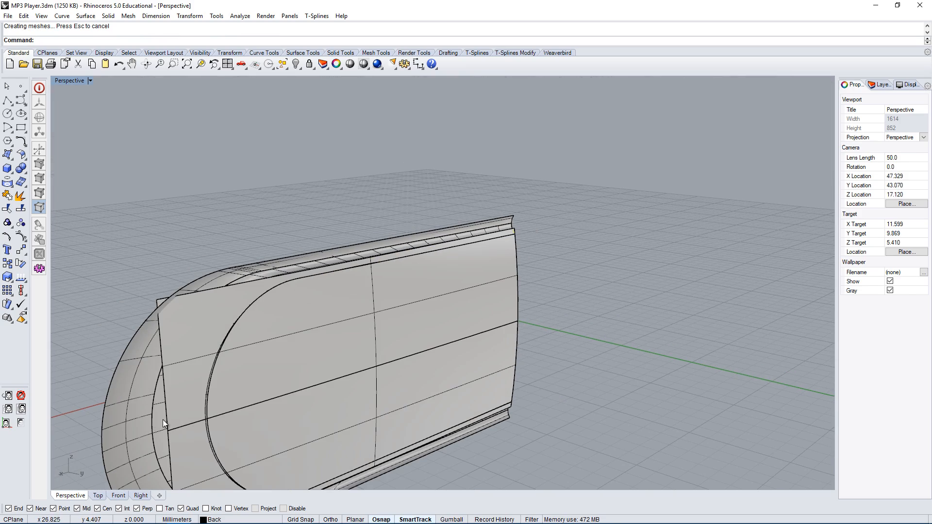
Step: Trim both floor halves outside the curved side wall, using the side wall as the cutting object
{"action": "left_click", "coordinate": [162, 419]}
{"action": "right_click_drag", "start_coordinate": [269, 390], "coordinate": [283, 296]}
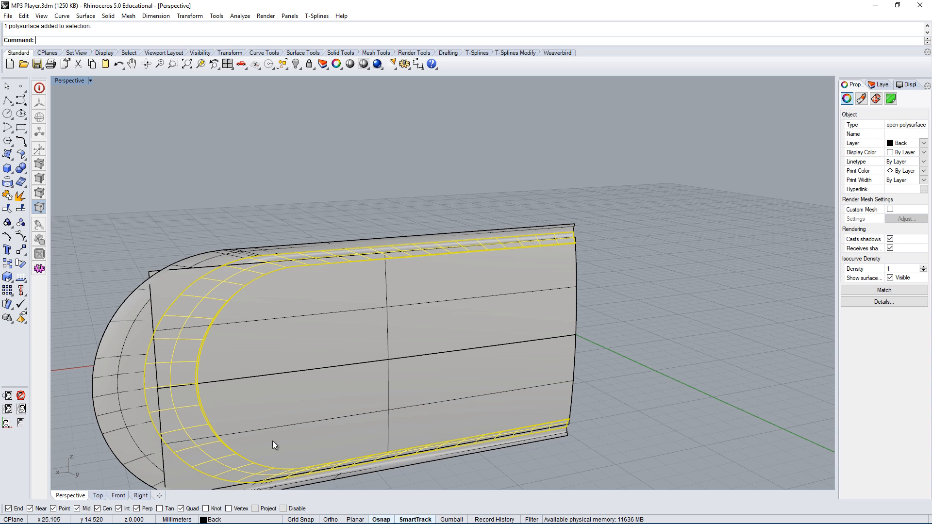
{"action": "right_click_drag", "start_coordinate": [621, 394], "coordinate": [501, 405]}
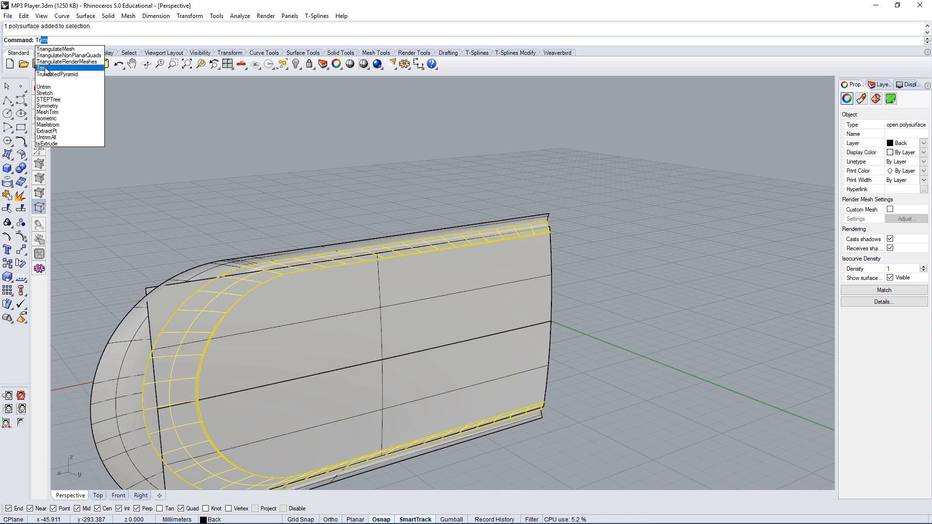
{"action": "left_click", "coordinate": [46, 69]}
{"action": "right_click_drag", "start_coordinate": [315, 229], "coordinate": [209, 219]}
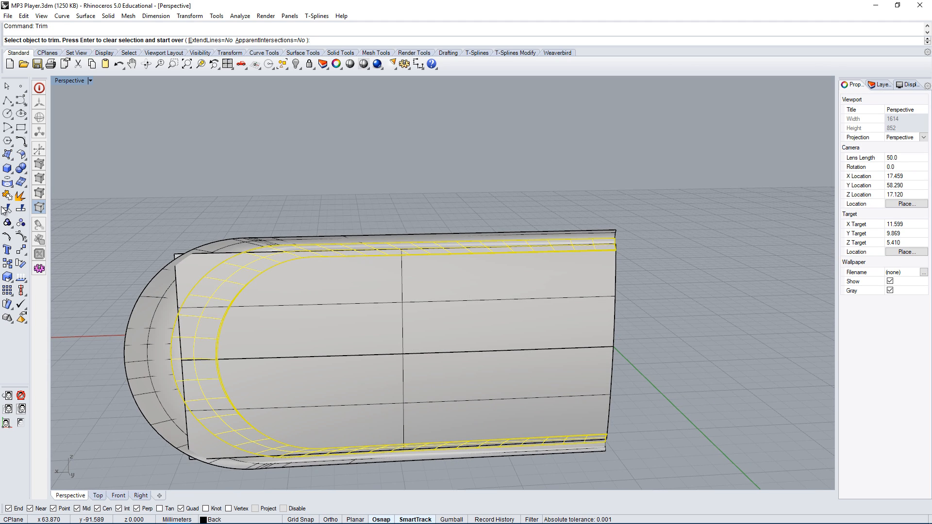
{"action": "right_click_drag", "start_coordinate": [71, 217], "coordinate": [286, 91]}
{"action": "right_click_drag", "start_coordinate": [225, 289], "coordinate": [226, 243]}
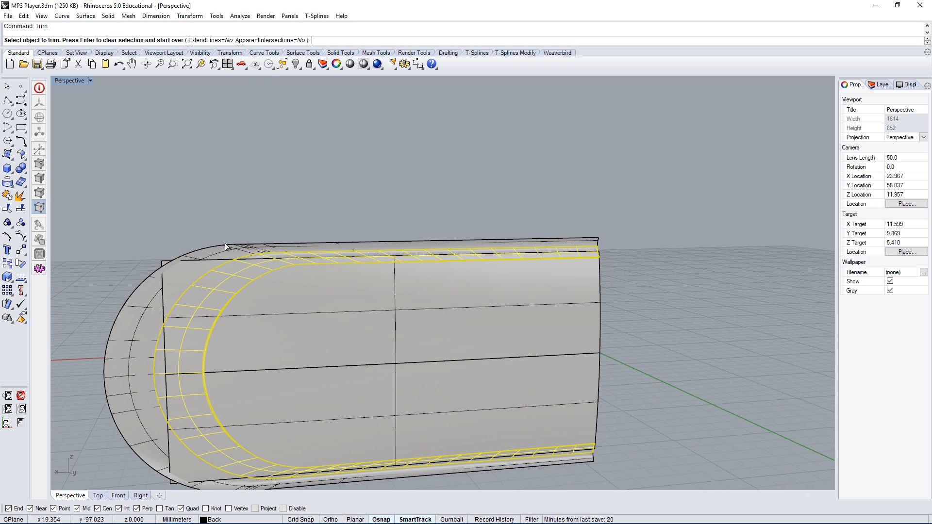
{"action": "left_click", "coordinate": [181, 277]}
{"action": "right_click_drag", "start_coordinate": [212, 377], "coordinate": [202, 444]}
{"action": "left_click", "coordinate": [208, 441]}
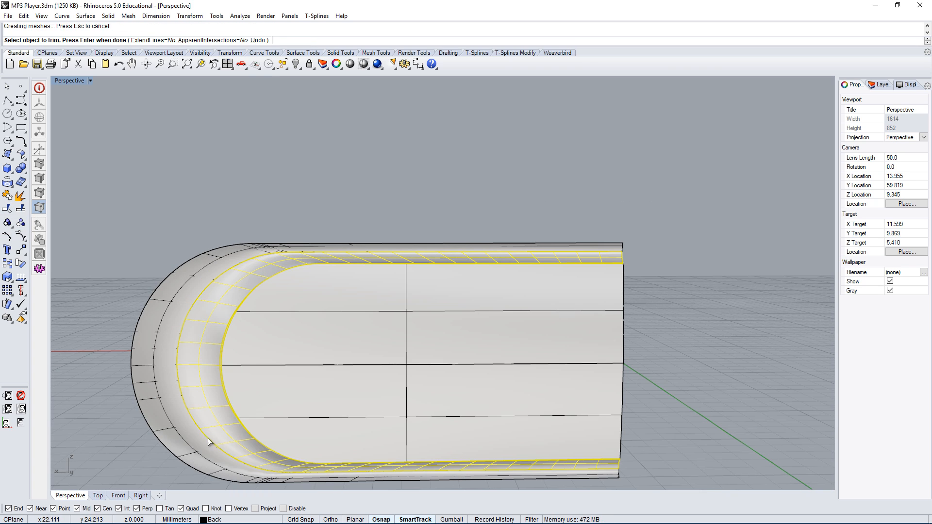
{"action": "right_click_drag", "start_coordinate": [594, 313], "coordinate": [537, 311]}
{"action": "key", "text": "Return"}
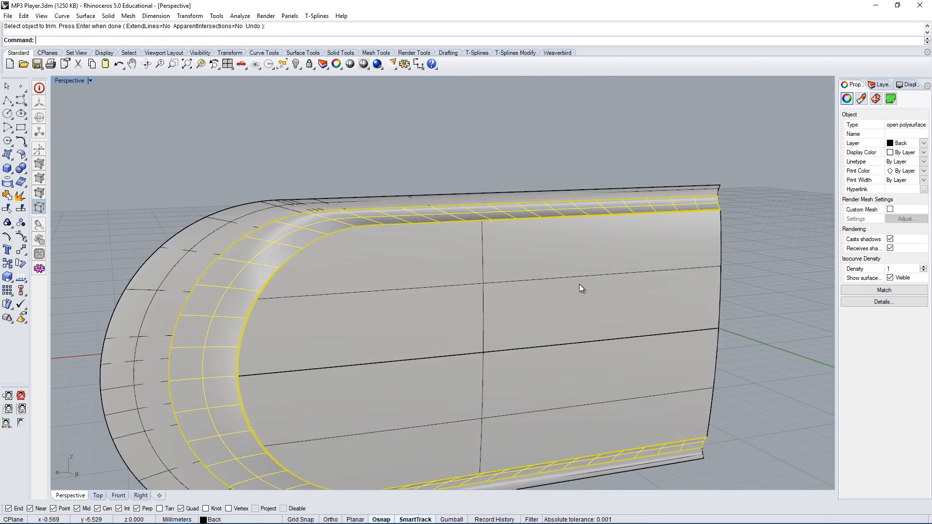
{"action": "scroll", "coordinate": [578, 284], "scroll_direction": "down", "scroll_amount": 4}
{"action": "left_click", "coordinate": [731, 315]}
Step: Show all hidden objects again and delete the old recess surfaces on the opposite half of the back shell
{"action": "mouse_move", "coordinate": [697, 321]}
{"action": "right_mouse_down"}
{"action": "mouse_move", "coordinate": [676, 312]}
{"action": "mouse_move", "coordinate": [692, 318]}
{"action": "right_mouse_up"}
{"action": "scroll", "coordinate": [407, 375], "scroll_direction": "up", "scroll_amount": 5}
{"action": "right_click_drag", "start_coordinate": [405, 364], "coordinate": [320, 283]}
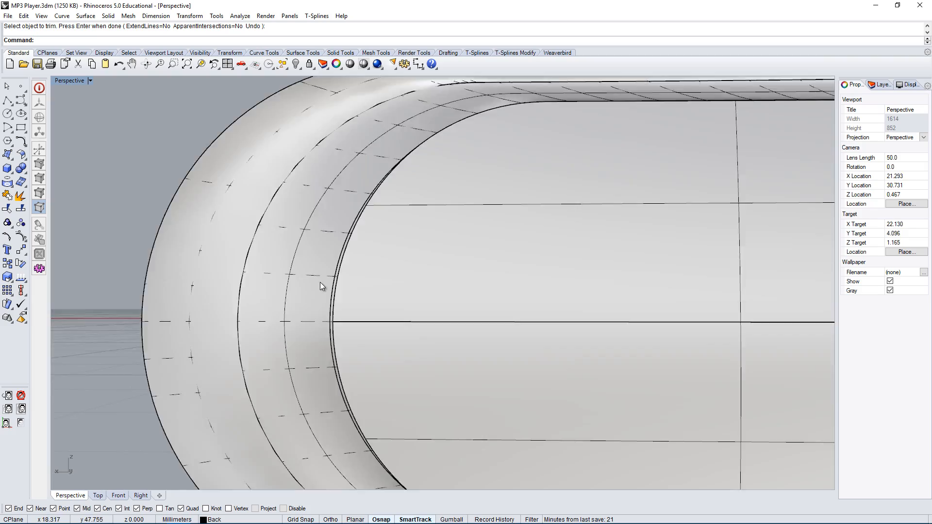
{"action": "scroll", "coordinate": [333, 282], "scroll_direction": "down", "scroll_amount": 12}
{"action": "left_click_drag", "start_coordinate": [263, 425], "coordinate": [246, 424]}
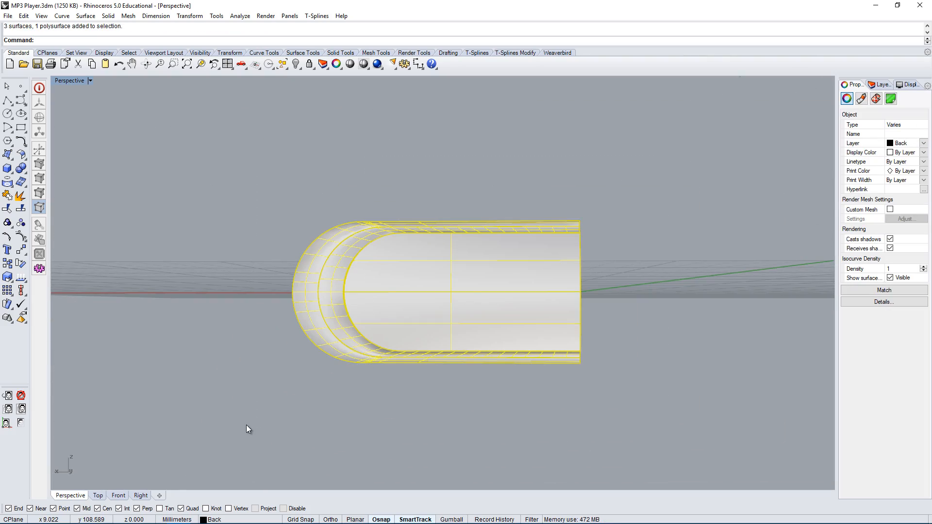
{"action": "key", "text": "ctrl+alt+h"}
{"action": "key", "text": "Delete"}
{"action": "right_click_drag", "start_coordinate": [669, 317], "coordinate": [673, 351]}
{"action": "scroll", "coordinate": [673, 351], "scroll_direction": "up", "scroll_amount": 2}
{"action": "scroll", "coordinate": [673, 351], "scroll_direction": "down", "scroll_amount": 2}
{"action": "left_click", "coordinate": [777, 277]}
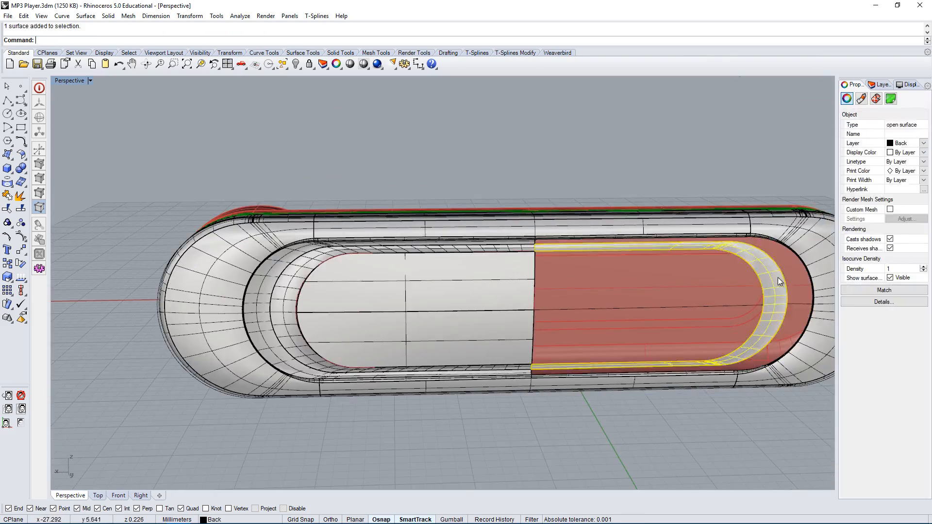
{"action": "key", "text": "Delete"}
Step: Mirror the rebuilt recess floor and side wall onto the opposite half of the back shell
{"action": "scroll", "coordinate": [370, 280], "scroll_direction": "up", "scroll_amount": 4}
{"action": "left_click", "coordinate": [370, 279]}
{"action": "left_click", "coordinate": [305, 206], "text": "shift"}
{"action": "right_click_drag", "start_coordinate": [645, 315], "coordinate": [695, 355]}
{"action": "type", "text": "Mir"}
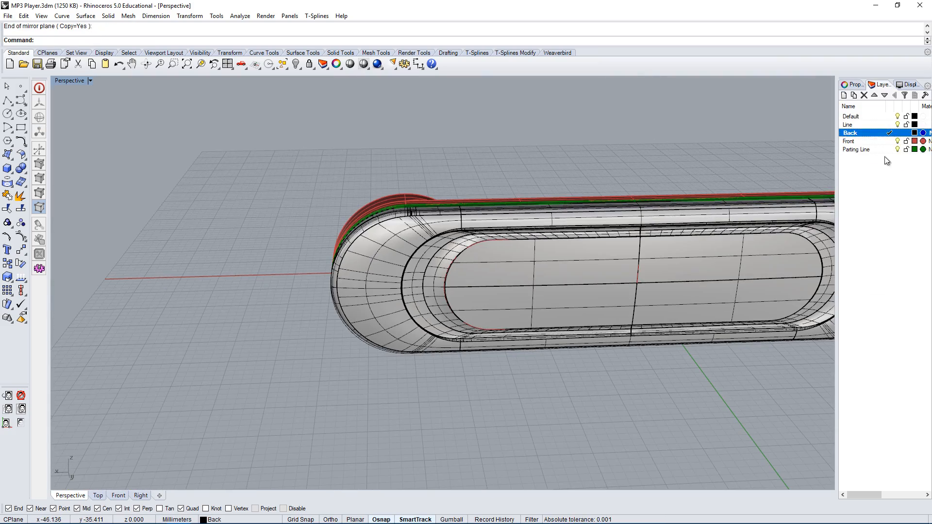
Step: Select all objects on the Back layer and join them
{"action": "right_click", "coordinate": [865, 134]}
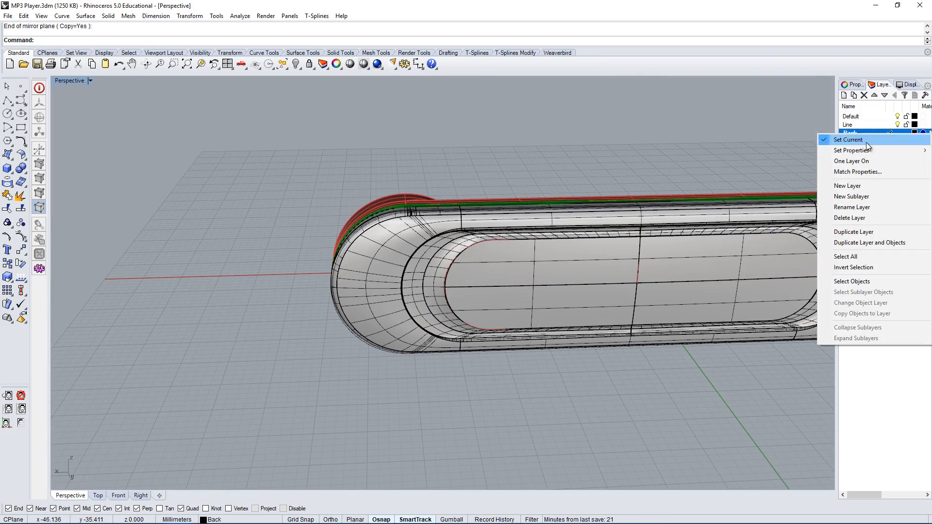
{"action": "left_click", "coordinate": [858, 283]}
{"action": "right_click_drag", "start_coordinate": [524, 310], "coordinate": [257, 313]}
{"action": "left_click", "coordinate": [7, 196]}
{"action": "left_click", "coordinate": [349, 286]}
{"action": "scroll", "coordinate": [350, 287], "scroll_direction": "up", "scroll_amount": 2}
{"action": "mouse_move", "coordinate": [349, 287]}
{"action": "right_mouse_down"}
{"action": "mouse_move", "coordinate": [407, 264]}
{"action": "mouse_move", "coordinate": [310, 290]}
{"action": "mouse_move", "coordinate": [347, 279]}
{"action": "right_mouse_up"}
{"action": "left_click", "coordinate": [575, 427]}
{"action": "scroll", "coordinate": [576, 427], "scroll_direction": "up", "scroll_amount": 2}
{"action": "right_click_drag", "start_coordinate": [408, 417], "coordinate": [417, 444]}
Step: Start FilletEdge with radius 1 and pick the edges where the recess floor meets the wall along one end and the upper side
{"action": "type", "text": "Fillet"}
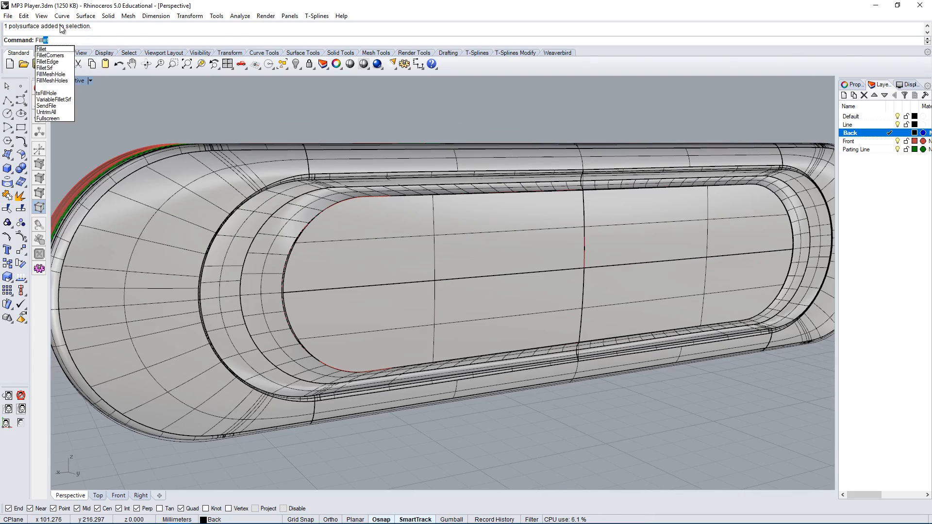
{"action": "left_click", "coordinate": [48, 62]}
{"action": "left_click", "coordinate": [289, 252]}
{"action": "left_click", "coordinate": [408, 194]}
{"action": "scroll", "coordinate": [592, 190], "scroll_direction": "down", "scroll_amount": 3}
{"action": "right_click_drag", "start_coordinate": [592, 190], "coordinate": [592, 380]}
{"action": "scroll", "coordinate": [588, 200], "scroll_direction": "up", "scroll_amount": 7}
{"action": "left_click", "coordinate": [625, 184]}
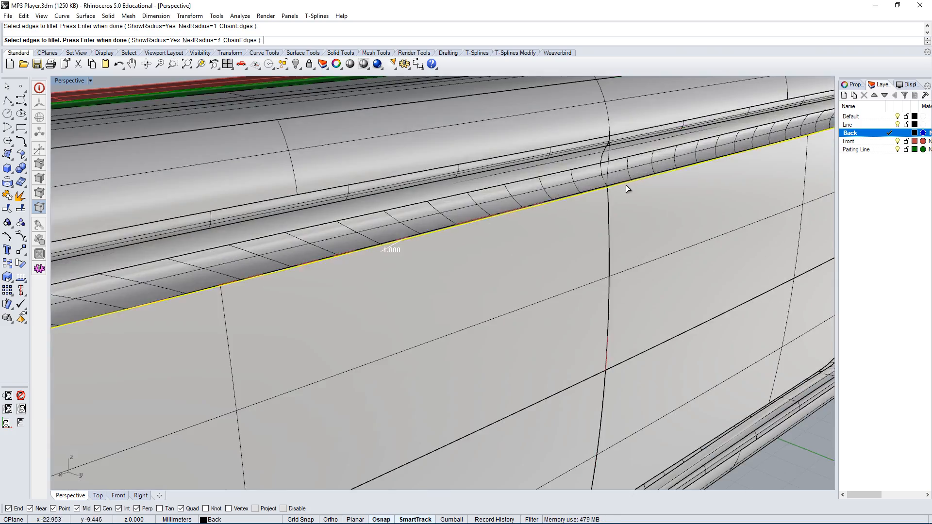
{"action": "right_click_drag", "start_coordinate": [625, 185], "coordinate": [515, 194]}
{"action": "left_click", "coordinate": [772, 142]}
{"action": "left_click", "coordinate": [796, 162]}
{"action": "left_click", "coordinate": [831, 214]}
Step: Add the remaining edges where the recess floor meets the wall to the radius 1 fillet, completing the loop around the recess
{"action": "scroll", "coordinate": [820, 272], "scroll_direction": "down", "scroll_amount": 3}
{"action": "right_click_drag", "start_coordinate": [820, 300], "coordinate": [757, 272]}
{"action": "left_click", "coordinate": [690, 440]}
{"action": "right_click_drag", "start_coordinate": [679, 427], "coordinate": [573, 396]}
{"action": "scroll", "coordinate": [563, 403], "scroll_direction": "up", "scroll_amount": 7}
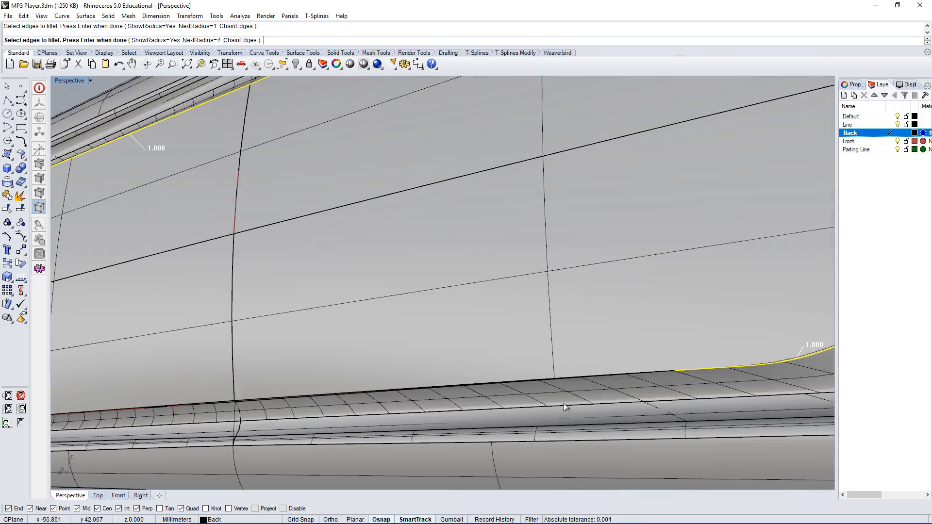
{"action": "left_click", "coordinate": [605, 376]}
{"action": "left_click", "coordinate": [661, 405]}
{"action": "right_click_drag", "start_coordinate": [653, 393], "coordinate": [553, 264]}
{"action": "scroll", "coordinate": [311, 362], "scroll_direction": "up", "scroll_amount": 7}
{"action": "scroll", "coordinate": [295, 371], "scroll_direction": "up", "scroll_amount": 2}
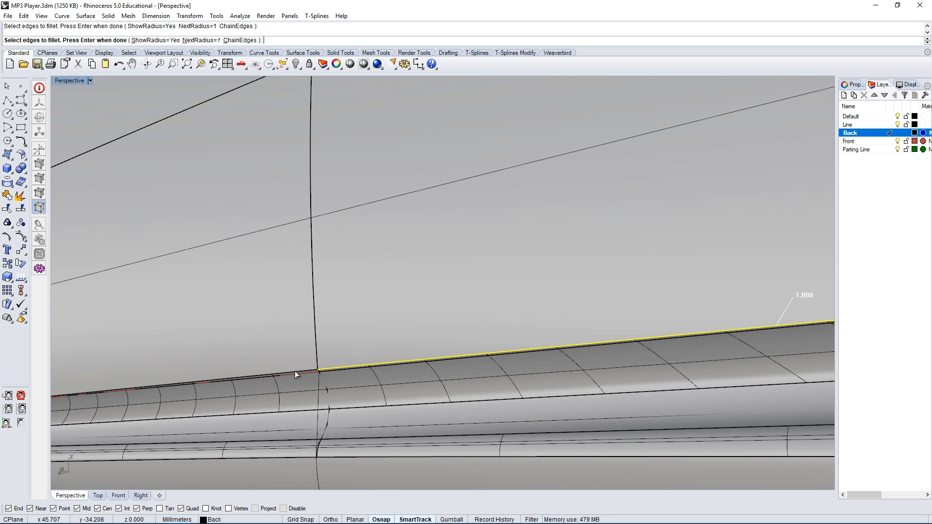
{"action": "left_click", "coordinate": [295, 371]}
{"action": "scroll", "coordinate": [301, 358], "scroll_direction": "down", "scroll_amount": 2}
{"action": "right_click_drag", "start_coordinate": [245, 380], "coordinate": [342, 327]}
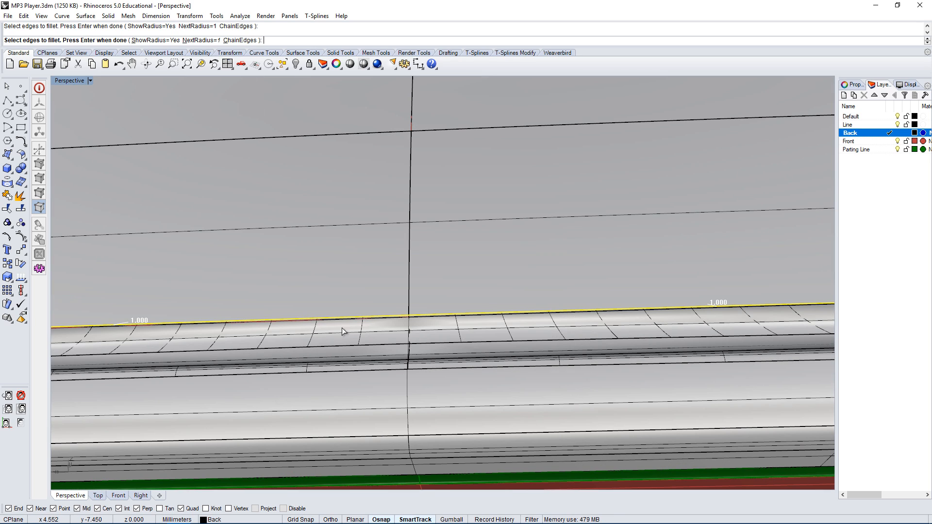
{"action": "scroll", "coordinate": [497, 297], "scroll_direction": "down", "scroll_amount": 5}
{"action": "scroll", "coordinate": [77, 304], "scroll_direction": "up", "scroll_amount": 4}
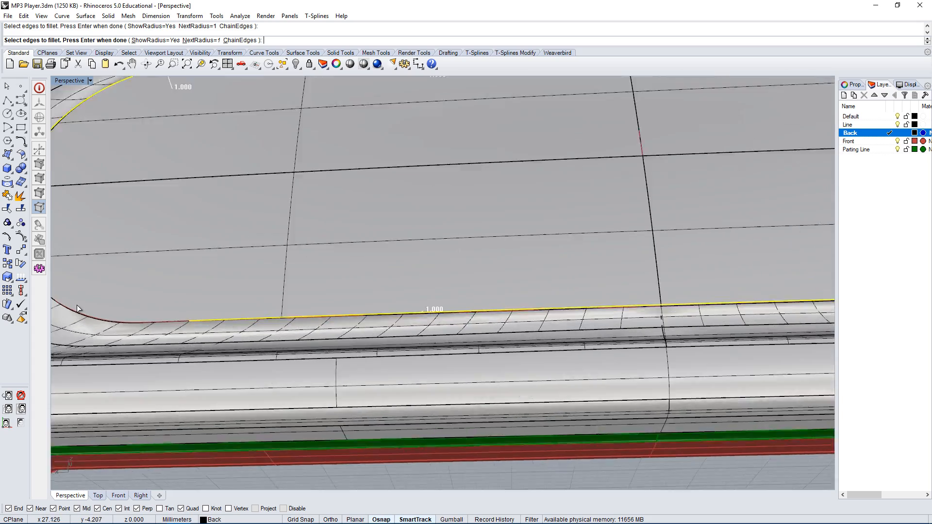
{"action": "right_click_drag", "start_coordinate": [77, 305], "coordinate": [365, 317]}
{"action": "left_click", "coordinate": [129, 293]}
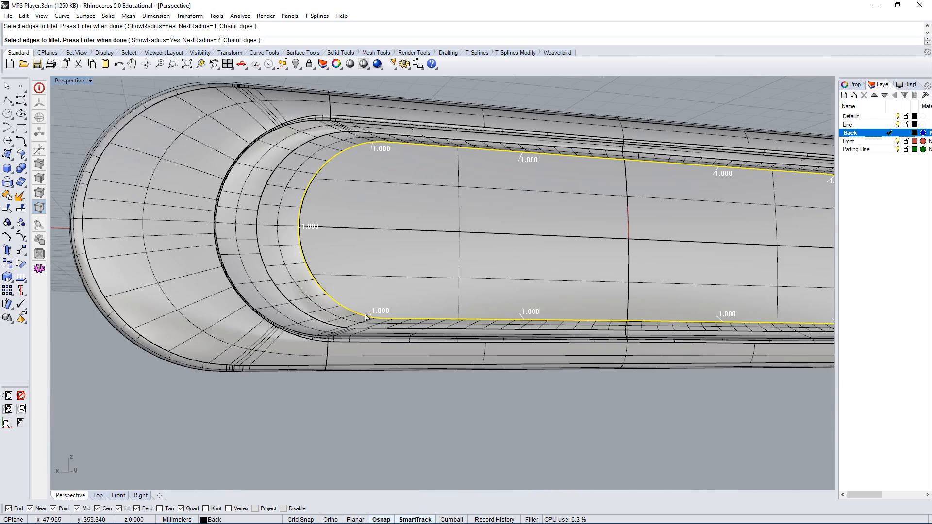
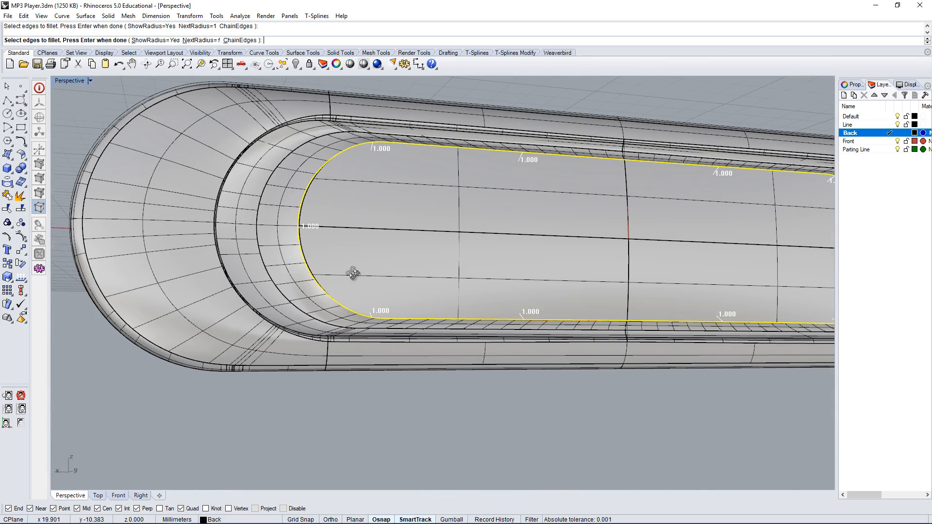
Step: Set the next fillet radius to .1 and try to apply the fillet to the picked recess edges
{"action": "right_click_drag", "start_coordinate": [353, 273], "coordinate": [373, 323]}
{"action": "scroll", "coordinate": [374, 323], "scroll_direction": "up", "scroll_amount": 5}
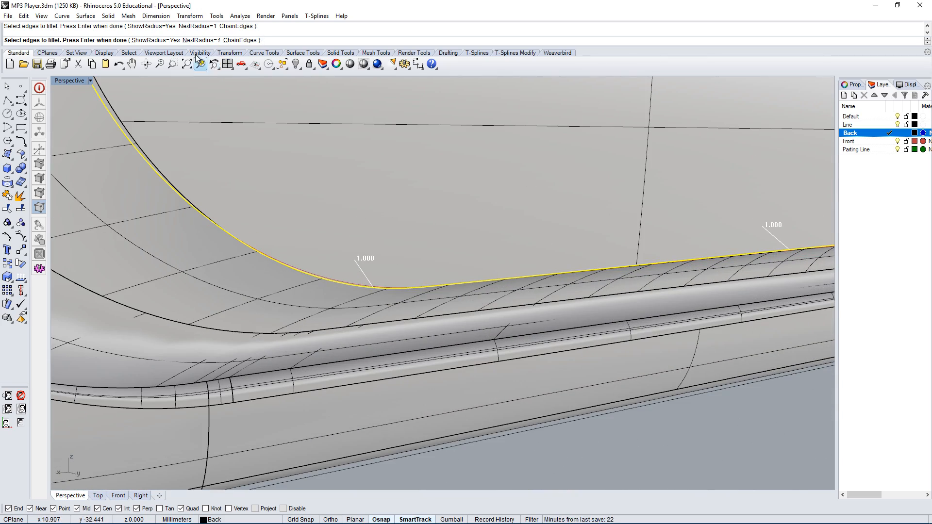
{"action": "left_click", "coordinate": [205, 41]}
{"action": "type", "text": ".1"}
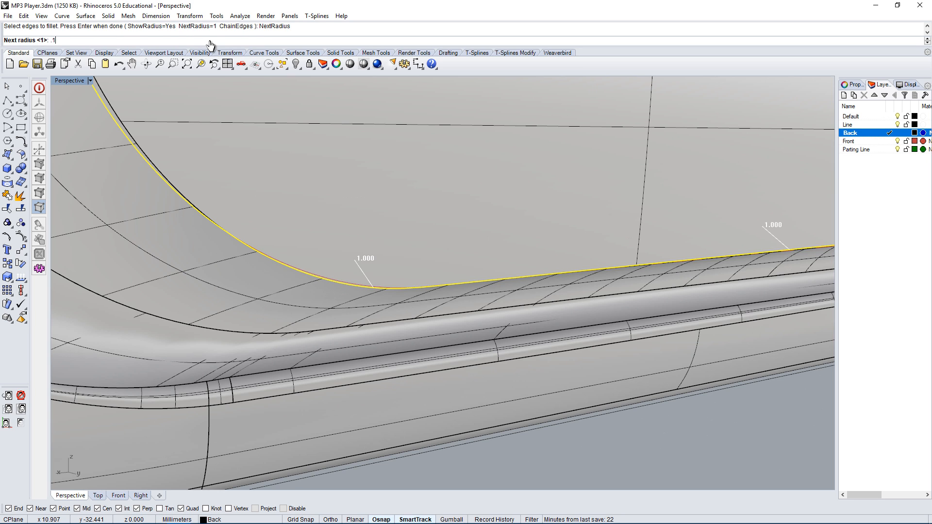
{"action": "key", "text": "Return"}
{"action": "right_click_drag", "start_coordinate": [466, 239], "coordinate": [575, 310]}
{"action": "right_click", "coordinate": [575, 311]}
{"action": "right_click_drag", "start_coordinate": [482, 313], "coordinate": [358, 303]}
{"action": "right_click", "coordinate": [358, 303]}
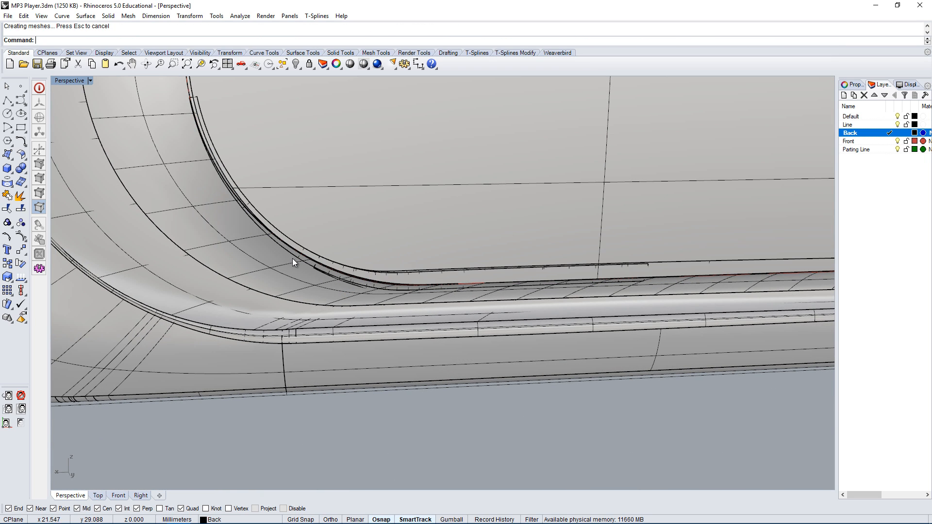
Step: Undo the fillet and explode the joined back shell polysurface into separate surfaces
{"action": "right_click_drag", "start_coordinate": [292, 259], "coordinate": [239, 232]}
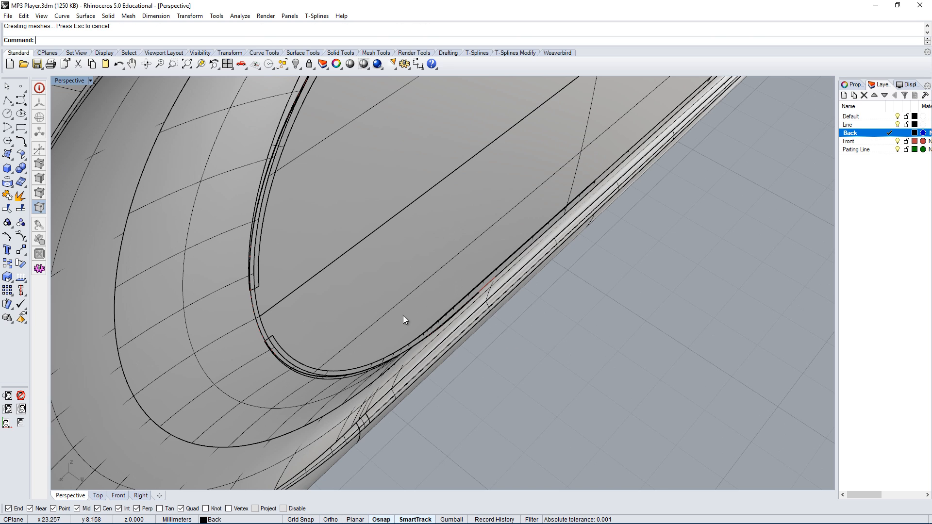
{"action": "right_click_drag", "start_coordinate": [422, 332], "coordinate": [555, 410]}
{"action": "left_click", "coordinate": [267, 335]}
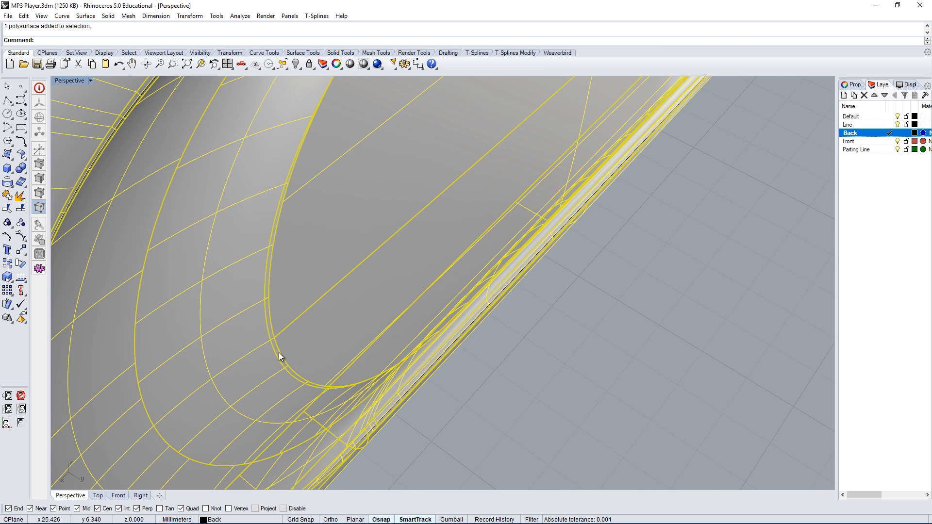
{"action": "scroll", "coordinate": [252, 321], "scroll_direction": "up", "scroll_amount": 2}
{"action": "key", "text": "Escape"}
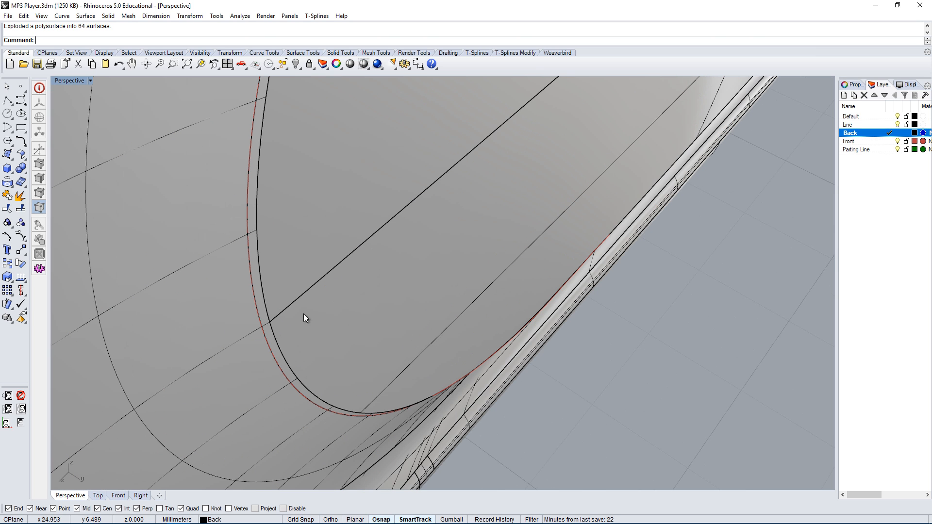
Step: Examine the control points of the recess wall and floor surfaces at one end, using wireframe display for a clearer view
{"action": "left_click", "coordinate": [259, 278]}
{"action": "left_click", "coordinate": [291, 306]}
{"action": "right_click_drag", "start_coordinate": [291, 307], "coordinate": [205, 334]}
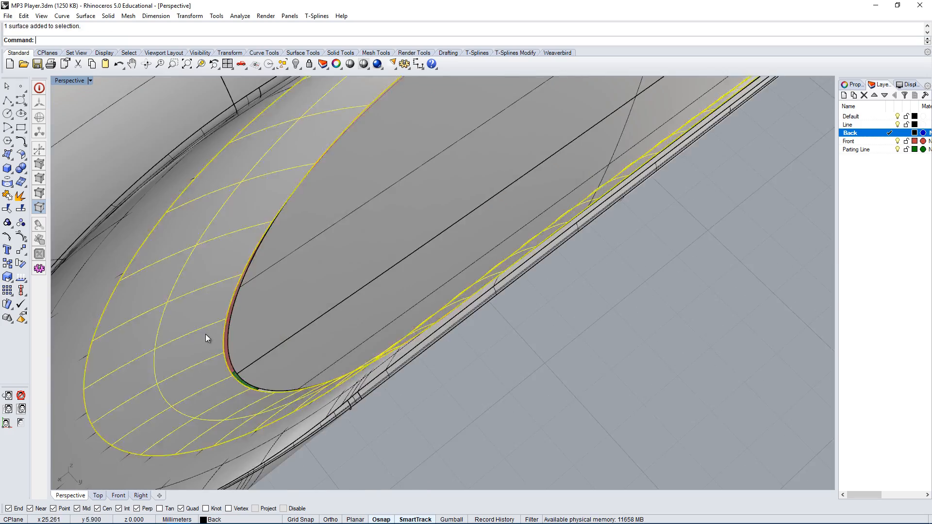
{"action": "key", "text": "F10"}
{"action": "scroll", "coordinate": [257, 349], "scroll_direction": "down", "scroll_amount": 3}
{"action": "key", "text": "Escape"}
{"action": "left_click", "coordinate": [254, 367]}
{"action": "scroll", "coordinate": [254, 367], "scroll_direction": "up", "scroll_amount": 2}
{"action": "key", "text": "ctrl+alt+w"}
{"action": "key", "text": "F10"}
{"action": "right_click_drag", "start_coordinate": [507, 348], "coordinate": [471, 315]}
{"action": "key", "text": "Escape"}
Step: Extend the inner edge of the recess wall at one end past the floor with ExtendSrf, Type=Smooth, and return to shaded display
{"action": "type", "text": "Exted"}
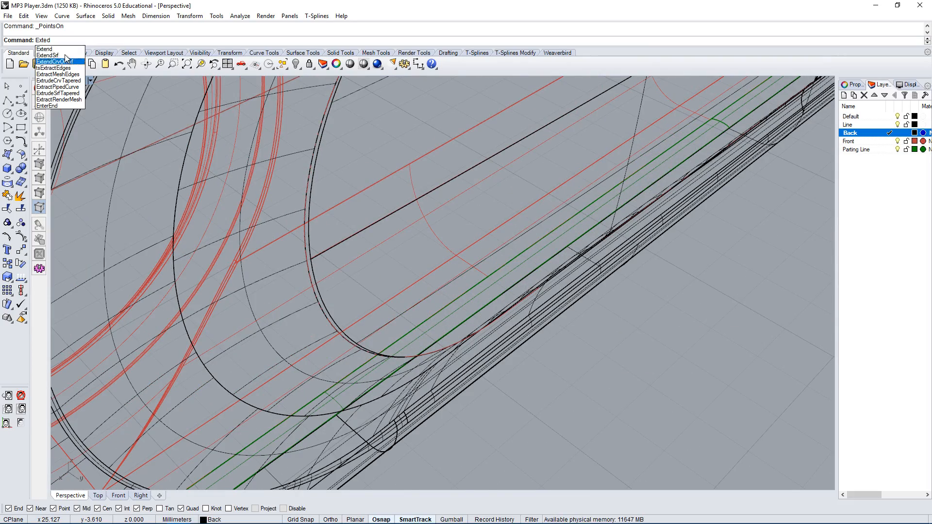
{"action": "left_click", "coordinate": [68, 58]}
{"action": "left_click", "coordinate": [305, 238]}
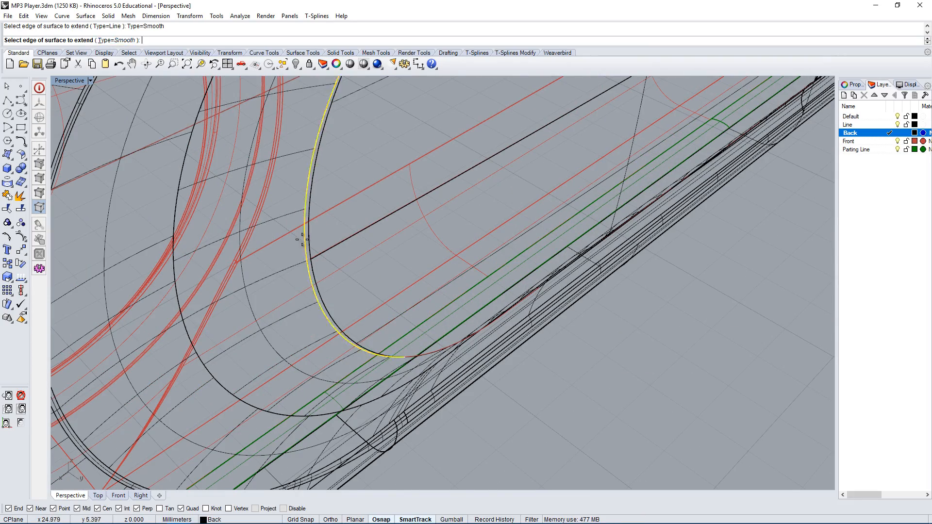
{"action": "left_click", "coordinate": [362, 309]}
{"action": "key", "text": "ctrl+alt+s"}
{"action": "mouse_move", "coordinate": [362, 309]}
{"action": "right_mouse_down"}
{"action": "mouse_move", "coordinate": [332, 239]}
{"action": "mouse_move", "coordinate": [433, 279]}
{"action": "mouse_move", "coordinate": [284, 273]}
{"action": "mouse_move", "coordinate": [529, 366]}
{"action": "right_mouse_up"}
{"action": "left_click", "coordinate": [332, 241]}
{"action": "left_click", "coordinate": [333, 258]}
{"action": "right_click", "coordinate": [333, 257]}
{"action": "left_click", "coordinate": [341, 266]}
Step: Delete the recess floor surfaces on the opposite half of the back shell
{"action": "left_click", "coordinate": [302, 296]}
{"action": "right_click_drag", "start_coordinate": [302, 296], "coordinate": [566, 175]}
{"action": "left_click", "coordinate": [566, 175]}
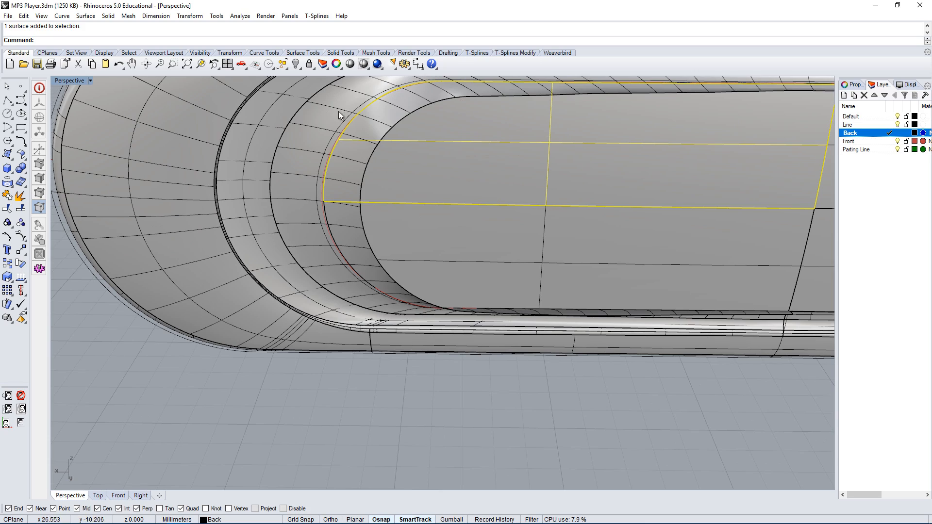
{"action": "left_click", "coordinate": [324, 125]}
{"action": "right_click_drag", "start_coordinate": [435, 321], "coordinate": [541, 235]}
{"action": "left_click", "coordinate": [544, 232]}
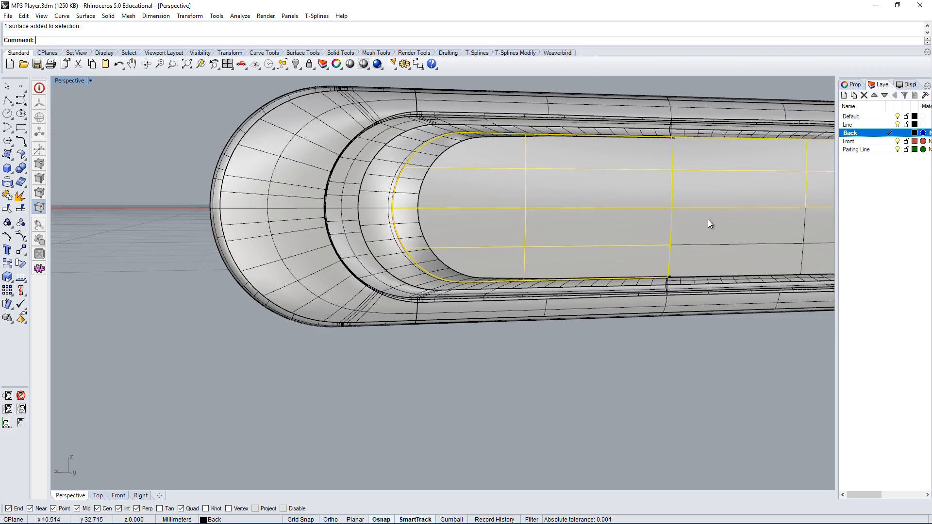
{"action": "right_click_drag", "start_coordinate": [707, 220], "coordinate": [666, 313]}
{"action": "key", "text": "Escape"}
{"action": "key", "text": "Delete"}
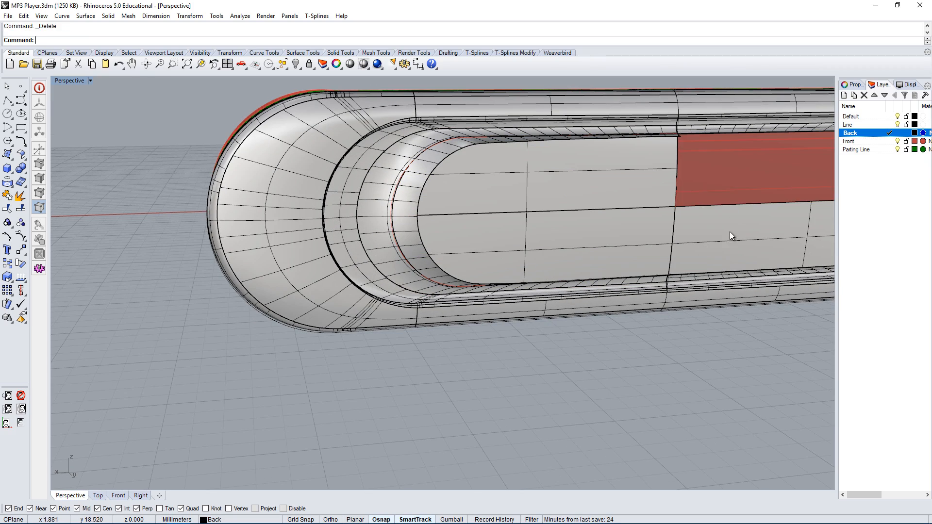
{"action": "right_click_drag", "start_coordinate": [729, 231], "coordinate": [805, 173]}
{"action": "scroll", "coordinate": [708, 167], "scroll_direction": "up", "scroll_amount": 3}
{"action": "right_click_drag", "start_coordinate": [709, 166], "coordinate": [523, 226]}
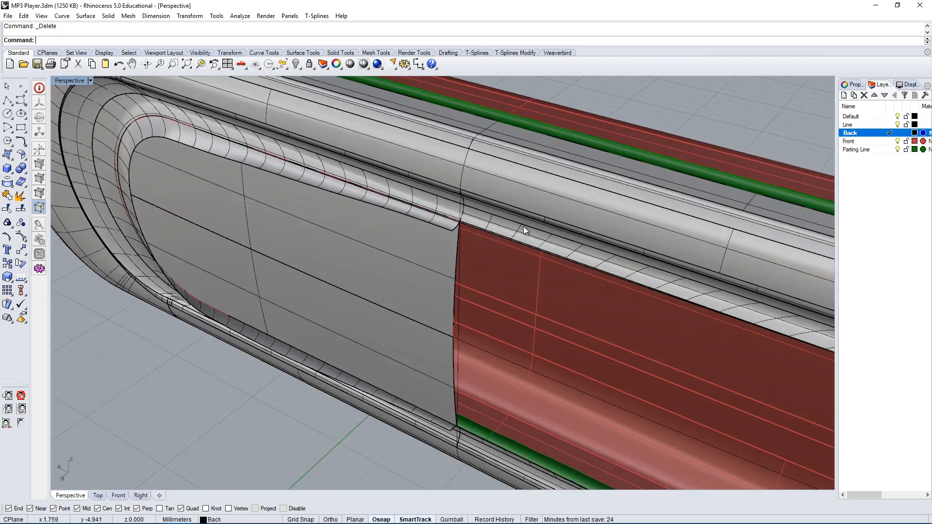
Step: Delete the remaining recess wall pieces and thin leftover strips on the opposite half of the back shell
{"action": "scroll", "coordinate": [449, 223], "scroll_direction": "up", "scroll_amount": 4}
{"action": "left_click", "coordinate": [449, 223]}
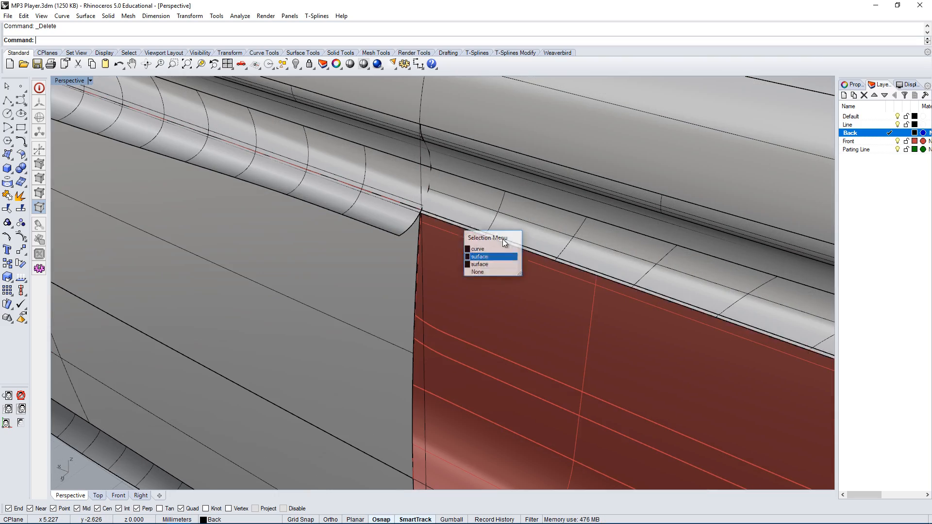
{"action": "key", "text": "Escape"}
{"action": "scroll", "coordinate": [446, 191], "scroll_direction": "down", "scroll_amount": 8}
{"action": "scroll", "coordinate": [577, 257], "scroll_direction": "up", "scroll_amount": 6}
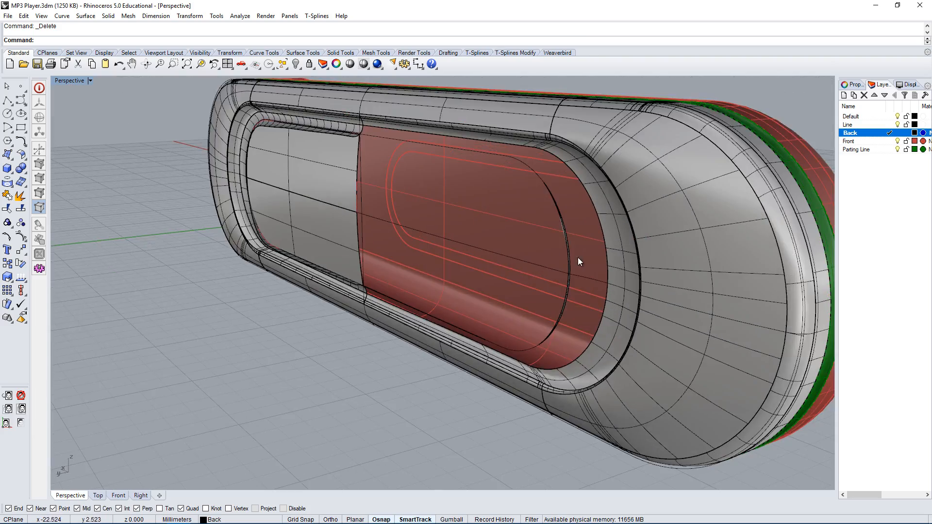
{"action": "left_click", "coordinate": [538, 229]}
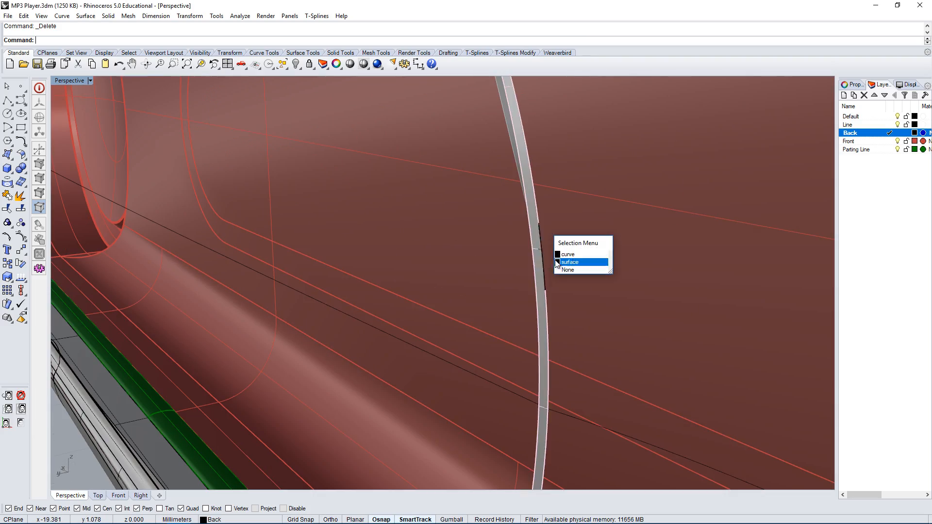
{"action": "key", "text": "Escape"}
{"action": "scroll", "coordinate": [553, 272], "scroll_direction": "down", "scroll_amount": 6}
{"action": "scroll", "coordinate": [557, 292], "scroll_direction": "up", "scroll_amount": 8}
{"action": "scroll", "coordinate": [536, 195], "scroll_direction": "down", "scroll_amount": 6}
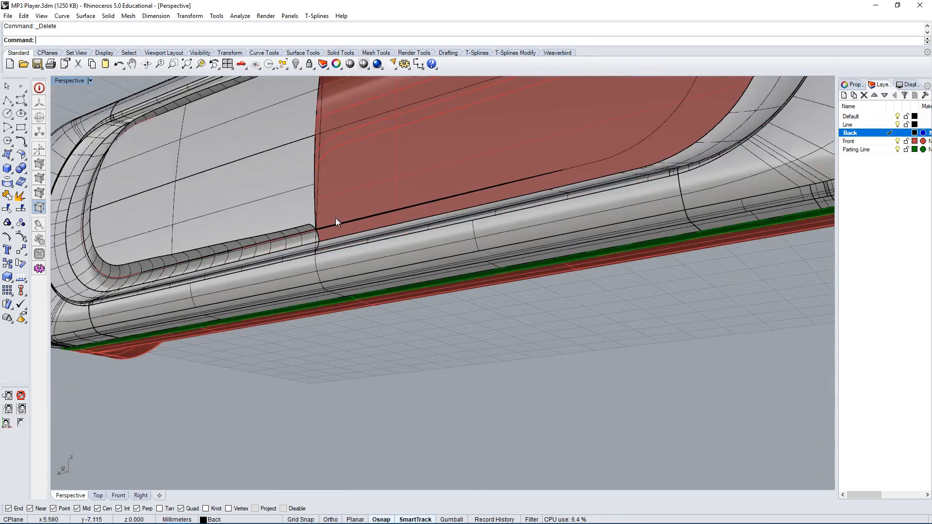
{"action": "scroll", "coordinate": [338, 220], "scroll_direction": "up", "scroll_amount": 7}
{"action": "left_click", "coordinate": [340, 233]}
{"action": "key", "text": "Delete"}
Step: Delete the leftover geometry overlapping the lower recess wall on the half with the extended wall
{"action": "right_click_drag", "start_coordinate": [339, 255], "coordinate": [356, 235]}
{"action": "left_click", "coordinate": [354, 214]}
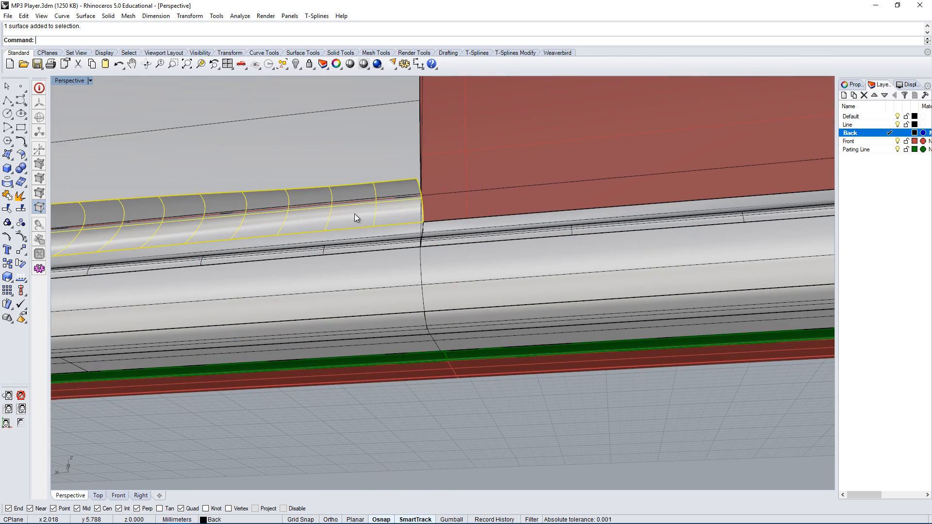
{"action": "left_click", "coordinate": [379, 201]}
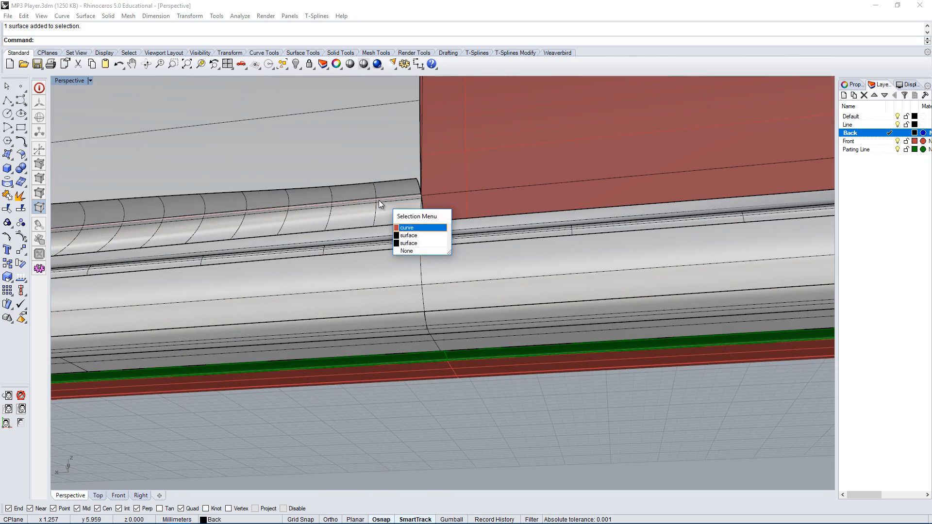
{"action": "left_click", "coordinate": [417, 236]}
{"action": "key", "text": "Delete"}
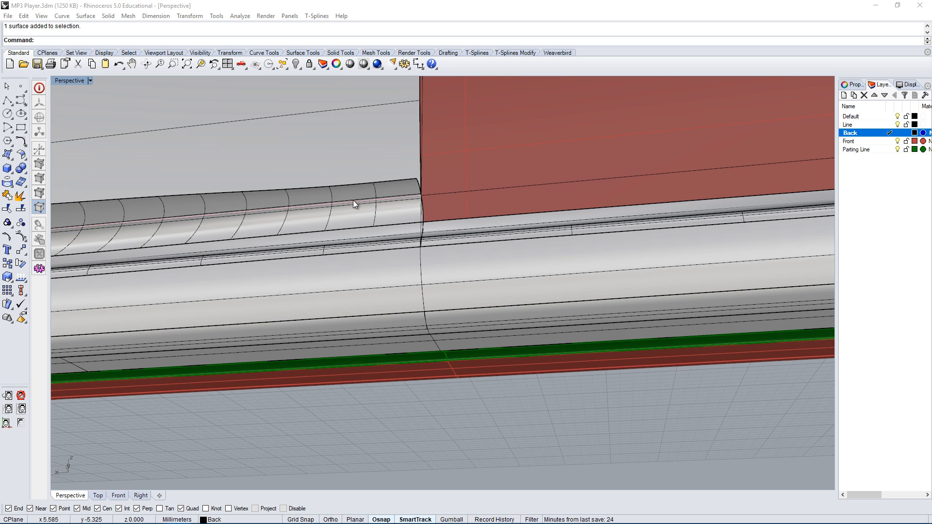
{"action": "left_click", "coordinate": [353, 200]}
{"action": "left_click", "coordinate": [394, 249]}
{"action": "key", "text": "Delete"}
Step: Check the lower recess wall for overlapping surfaces where it crosses the floor edge
{"action": "scroll", "coordinate": [234, 236], "scroll_direction": "down", "scroll_amount": 4}
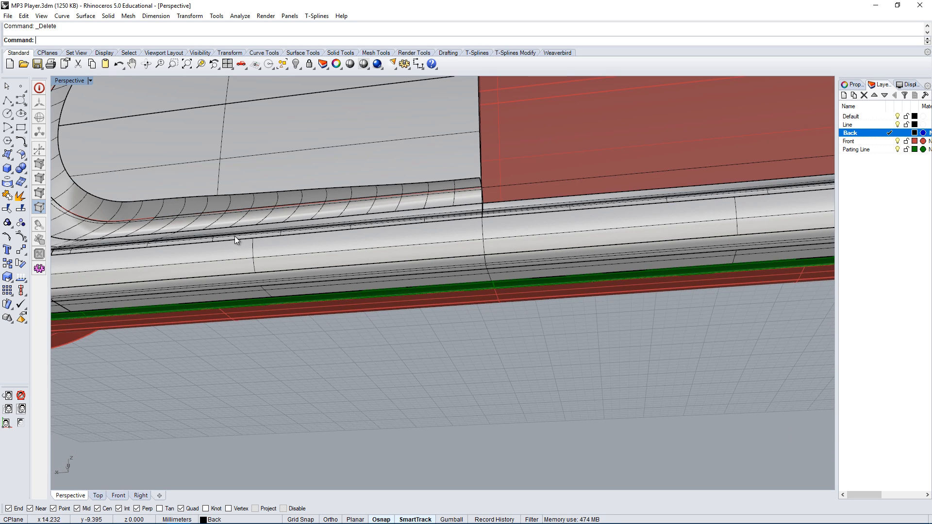
{"action": "scroll", "coordinate": [204, 224], "scroll_direction": "up", "scroll_amount": 8}
{"action": "right_click_drag", "start_coordinate": [191, 219], "coordinate": [382, 281]}
{"action": "scroll", "coordinate": [381, 281], "scroll_direction": "up", "scroll_amount": 2}
{"action": "left_click", "coordinate": [369, 275]}
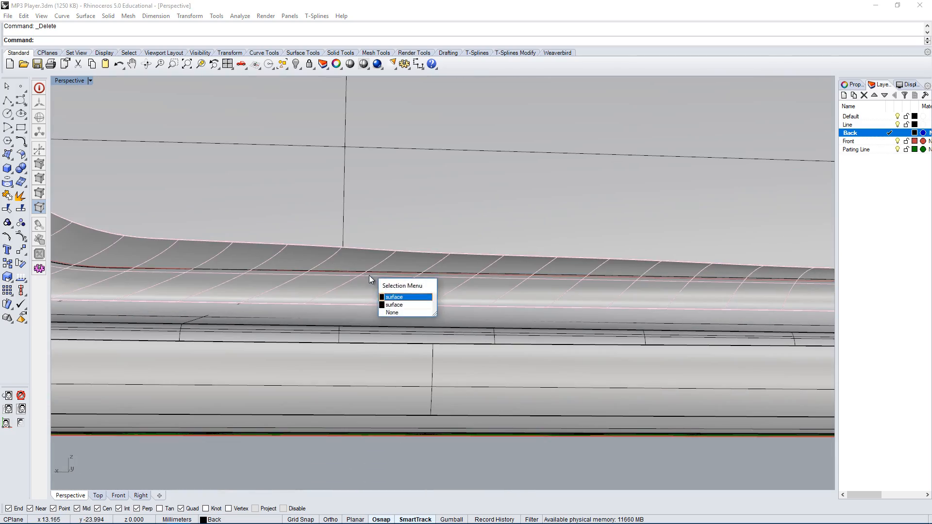
{"action": "left_click", "coordinate": [396, 305]}
{"action": "scroll", "coordinate": [397, 309], "scroll_direction": "down", "scroll_amount": 4}
{"action": "key", "text": "Escape"}
{"action": "right_click_drag", "start_coordinate": [231, 355], "coordinate": [335, 330]}
{"action": "scroll", "coordinate": [360, 310], "scroll_direction": "down", "scroll_amount": 4}
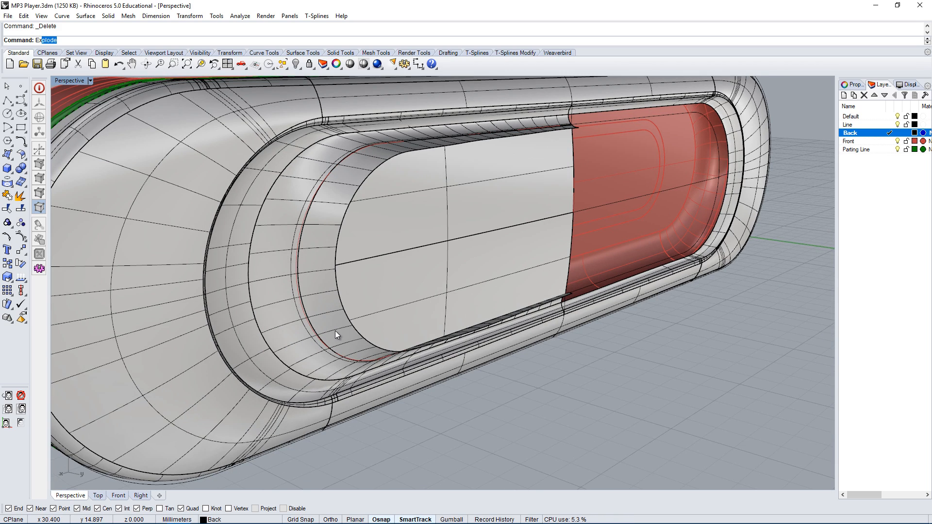
Step: Try to extend the inner edge of the recess wall with ExtendSrf, Type=Smooth, using extension factor 1.5
{"action": "key", "text": "Return"}
{"action": "left_click", "coordinate": [339, 293]}
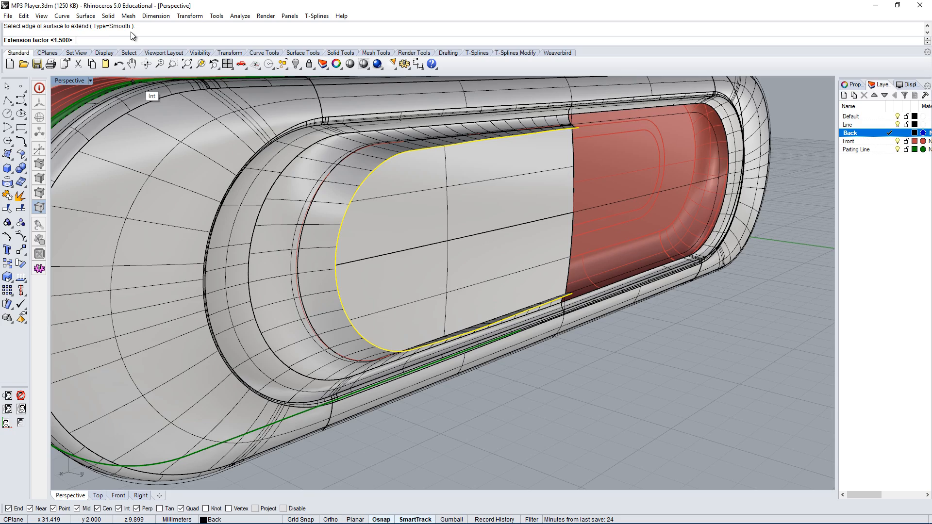
{"action": "right_click_drag", "start_coordinate": [372, 278], "coordinate": [327, 256]}
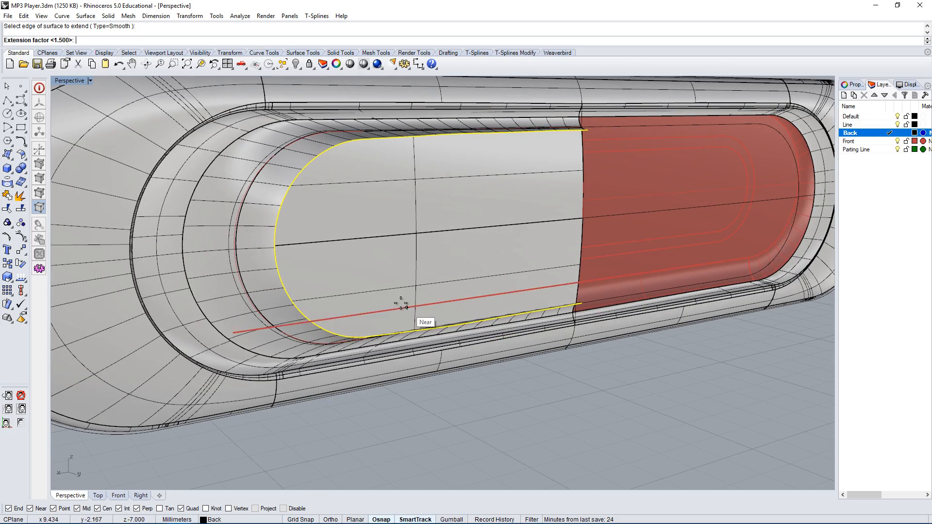
{"action": "key", "text": "Return"}
Step: Select both recess floor surfaces on the remaining half and remove their trims with UntrimAll
{"action": "right_click_drag", "start_coordinate": [377, 303], "coordinate": [383, 343]}
{"action": "left_click", "coordinate": [413, 235]}
{"action": "right_click_drag", "start_coordinate": [437, 319], "coordinate": [413, 311]}
{"action": "left_click", "coordinate": [414, 299], "text": "shift"}
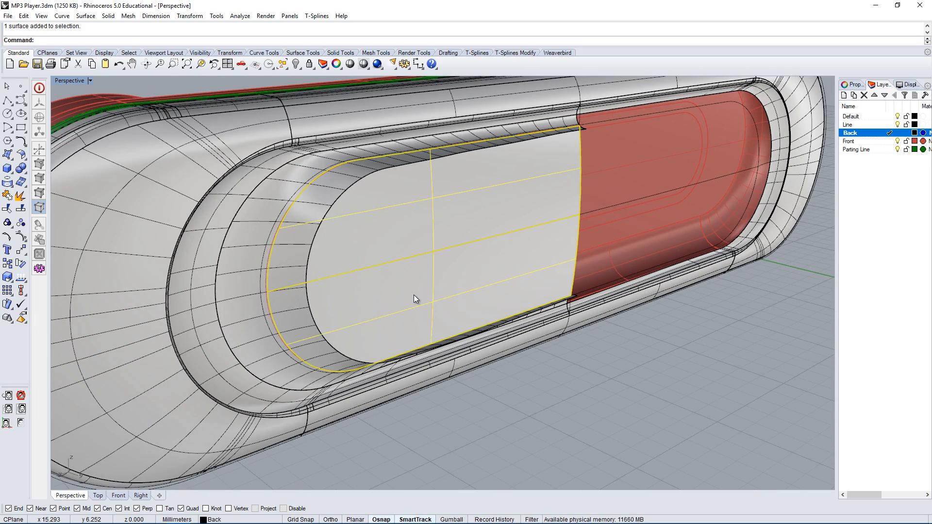
{"action": "type", "text": "UntrimAll"}
{"action": "key", "text": "Return"}
{"action": "left_click", "coordinate": [548, 417]}
{"action": "right_click_drag", "start_coordinate": [549, 419], "coordinate": [549, 476]}
{"action": "right_click_drag", "start_coordinate": [508, 440], "coordinate": [401, 374]}
{"action": "right_click_drag", "start_coordinate": [413, 300], "coordinate": [396, 299]}
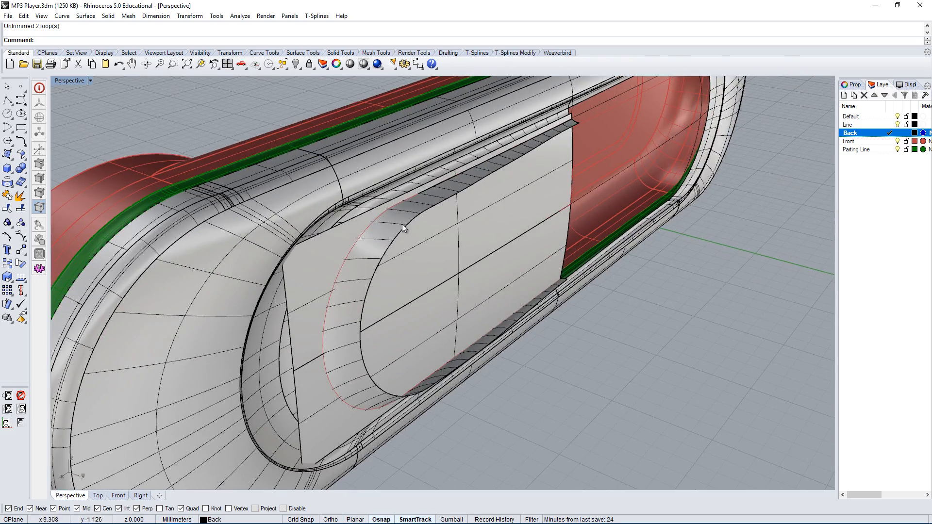
Step: Trim away the parts of the two untrimmed recess floor surfaces outside the recess wall, using the wall as the cutting object
{"action": "right_click_drag", "start_coordinate": [402, 224], "coordinate": [393, 255]}
{"action": "right_click_drag", "start_coordinate": [466, 228], "coordinate": [363, 274]}
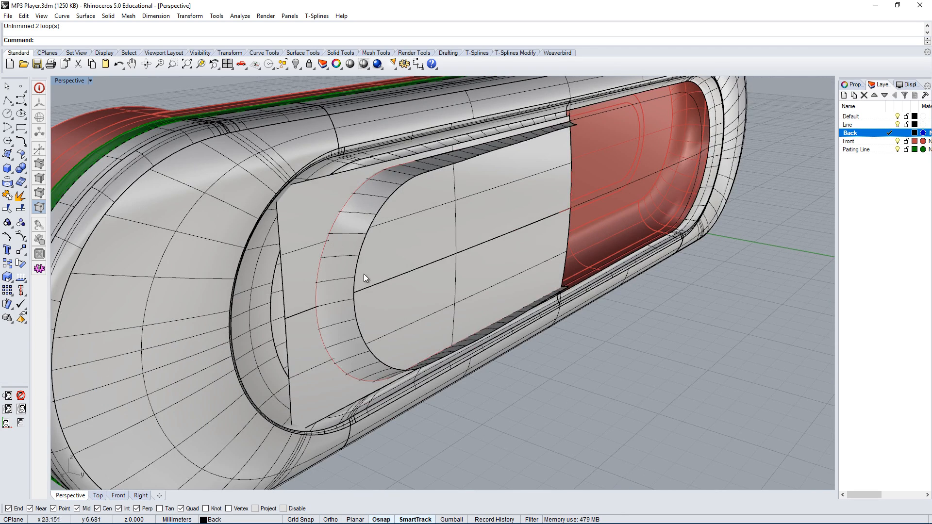
{"action": "left_click", "coordinate": [357, 267]}
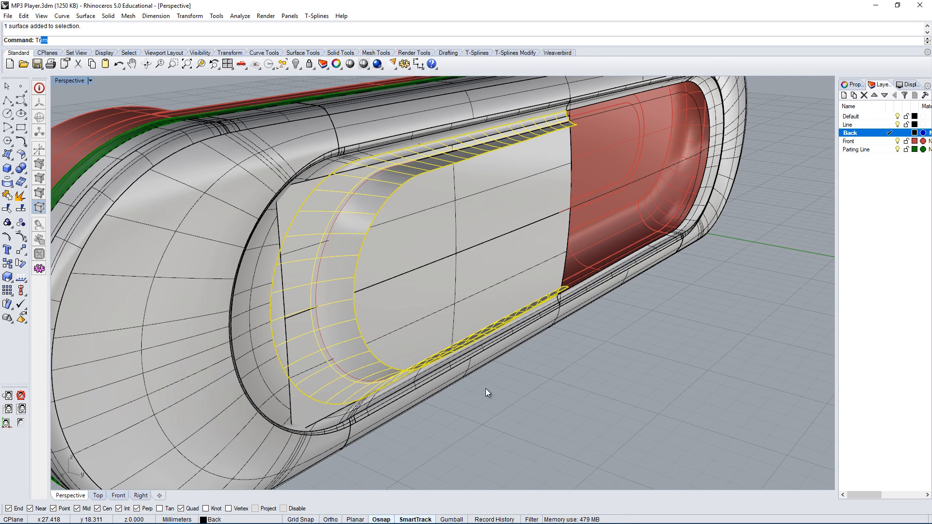
{"action": "type", "text": "Tr"}
{"action": "key", "text": "Return"}
{"action": "left_click", "coordinate": [296, 255]}
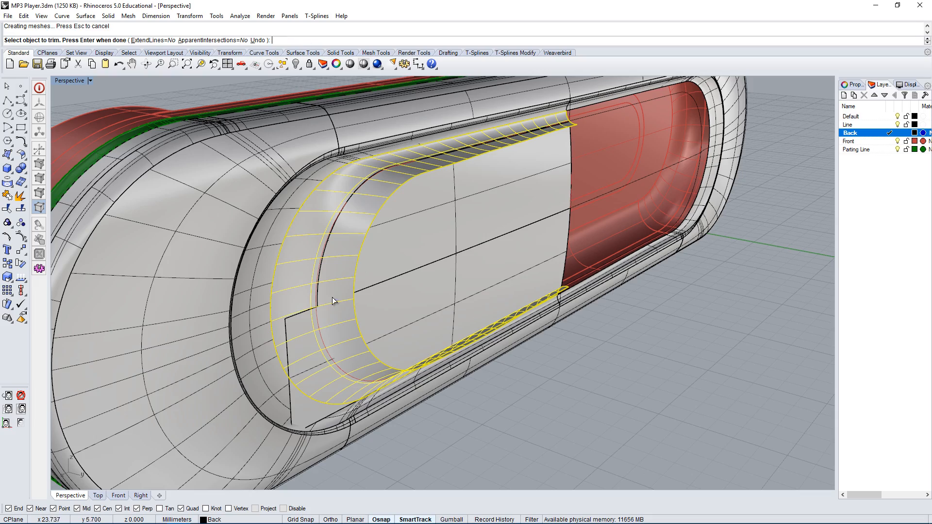
{"action": "left_click", "coordinate": [327, 350]}
{"action": "key", "text": "Return"}
Step: Trim off the inner strip of the recess wall that extends past the floor, using both floor surfaces as cutting objects
{"action": "right_click_drag", "start_coordinate": [323, 360], "coordinate": [361, 297]}
{"action": "left_click", "coordinate": [459, 434]}
{"action": "left_click", "coordinate": [321, 273]}
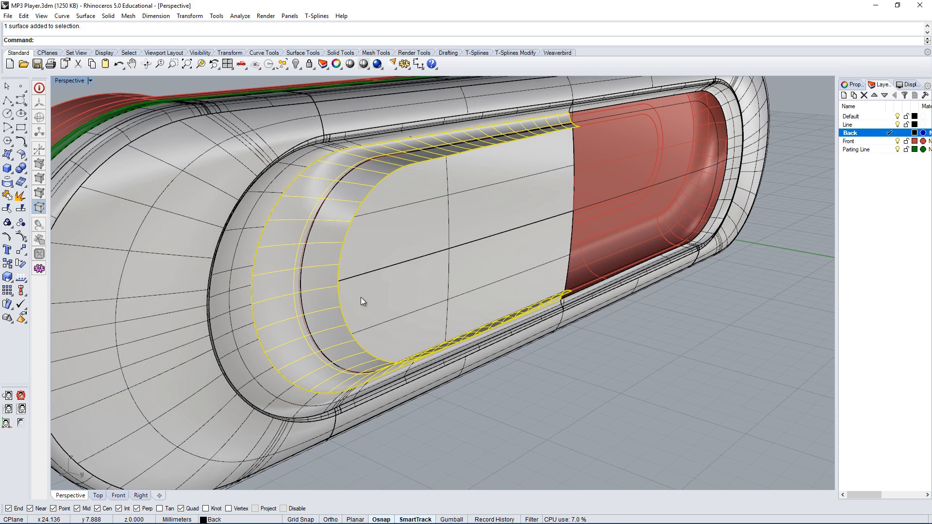
{"action": "left_click", "coordinate": [393, 238]}
{"action": "left_click", "coordinate": [410, 297], "text": "shift"}
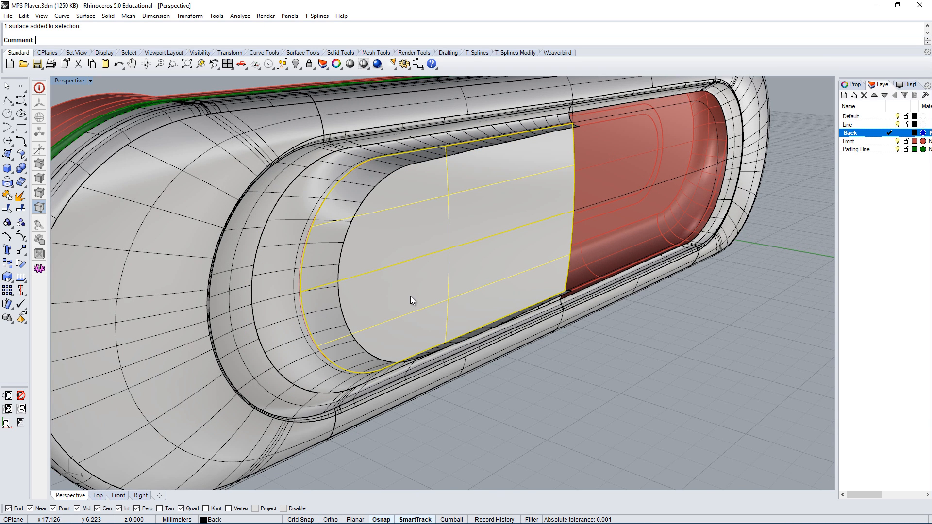
{"action": "type", "text": "Trim"}
{"action": "key", "text": "Return"}
{"action": "right_click_drag", "start_coordinate": [410, 296], "coordinate": [331, 250]}
{"action": "key", "text": "Return"}
Step: Mirror a copy of the trimmed wall and both floor surfaces across the centre seam onto the open half of the recess
{"action": "scroll", "coordinate": [330, 250], "scroll_direction": "down", "scroll_amount": 4}
{"action": "left_click", "coordinate": [435, 217]}
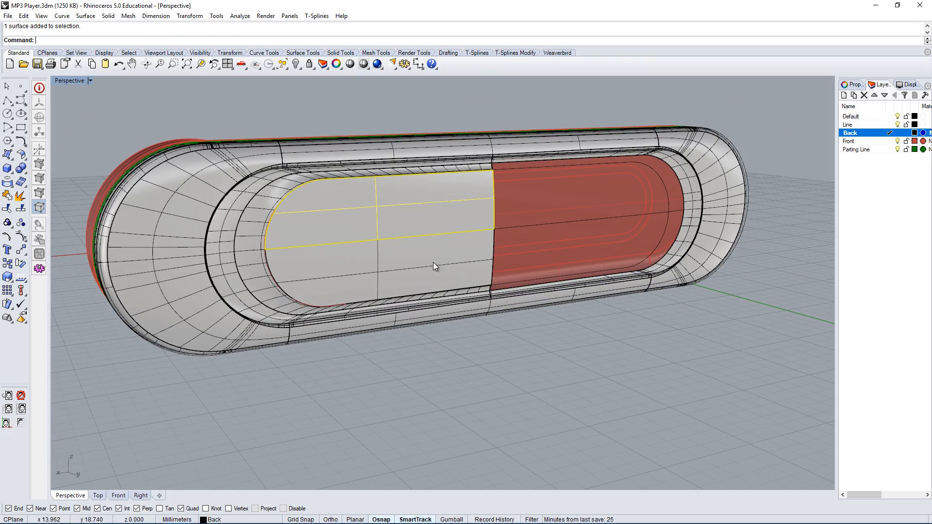
{"action": "left_click", "coordinate": [433, 263], "text": "shift"}
{"action": "left_click", "coordinate": [253, 243], "text": "shift"}
{"action": "type", "text": "Mirror"}
{"action": "key", "text": "Return"}
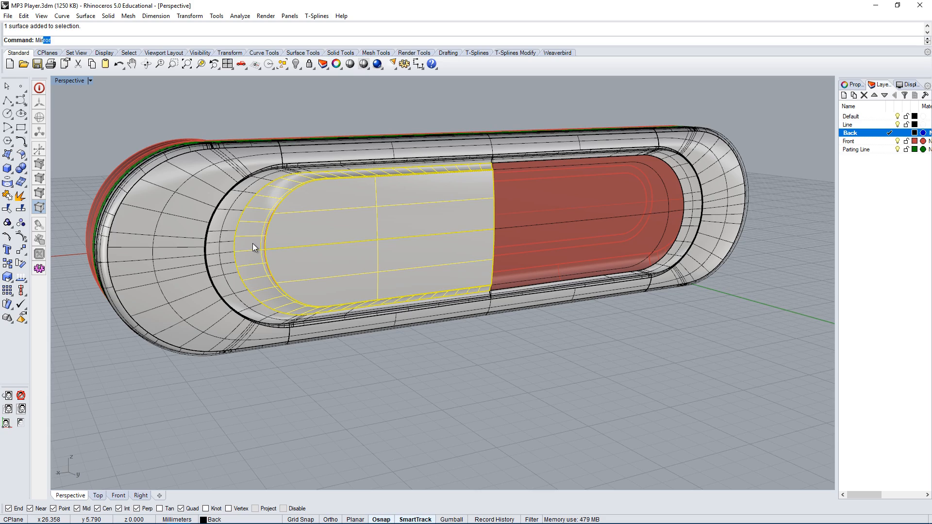
{"action": "left_click", "coordinate": [496, 248]}
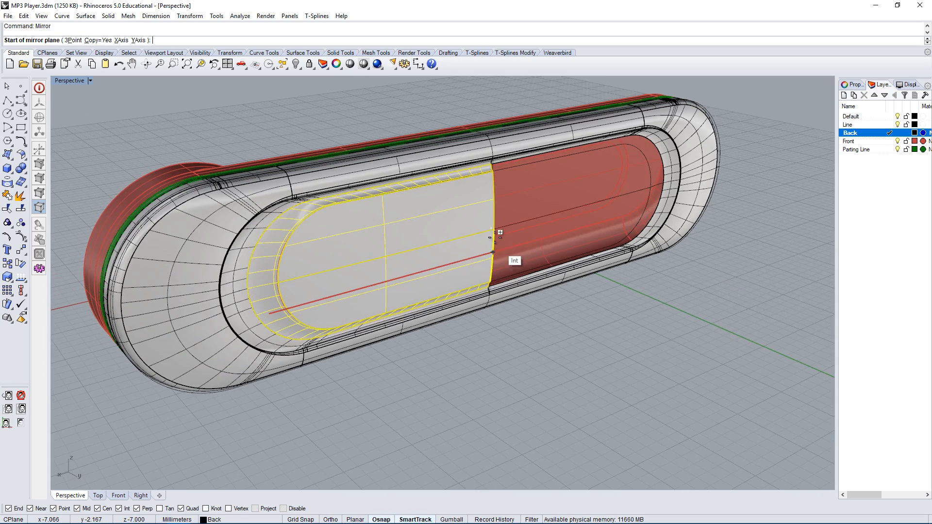
{"action": "left_click", "coordinate": [634, 350]}
{"action": "key", "text": "Escape"}
{"action": "right_click_drag", "start_coordinate": [633, 375], "coordinate": [571, 229]}
{"action": "right_click_drag", "start_coordinate": [519, 276], "coordinate": [403, 217]}
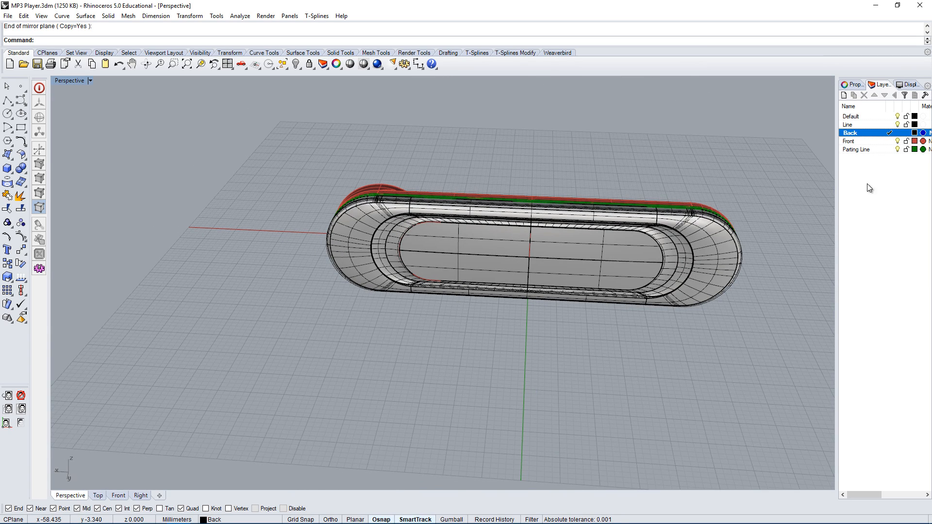
Step: Select all objects on the Back layer and join their surfaces into one polysurface
{"action": "right_click", "coordinate": [853, 136]}
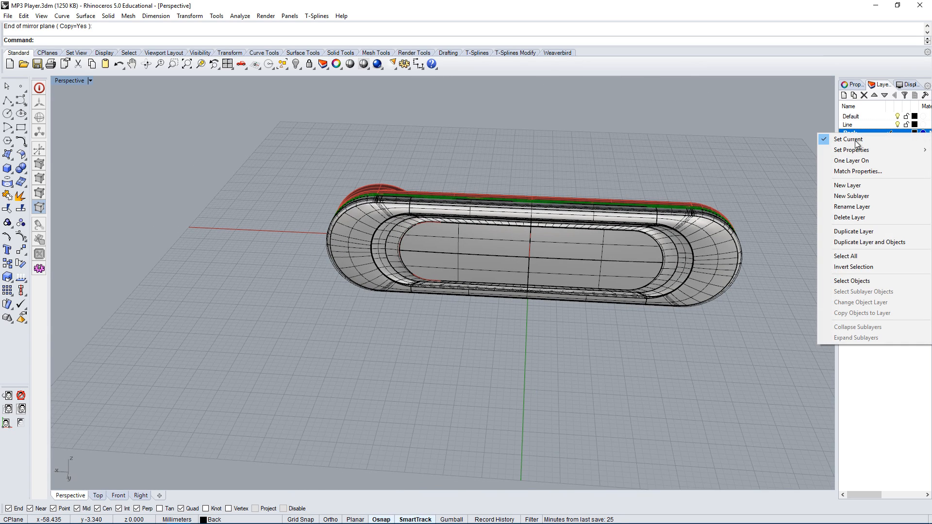
{"action": "left_click", "coordinate": [848, 282]}
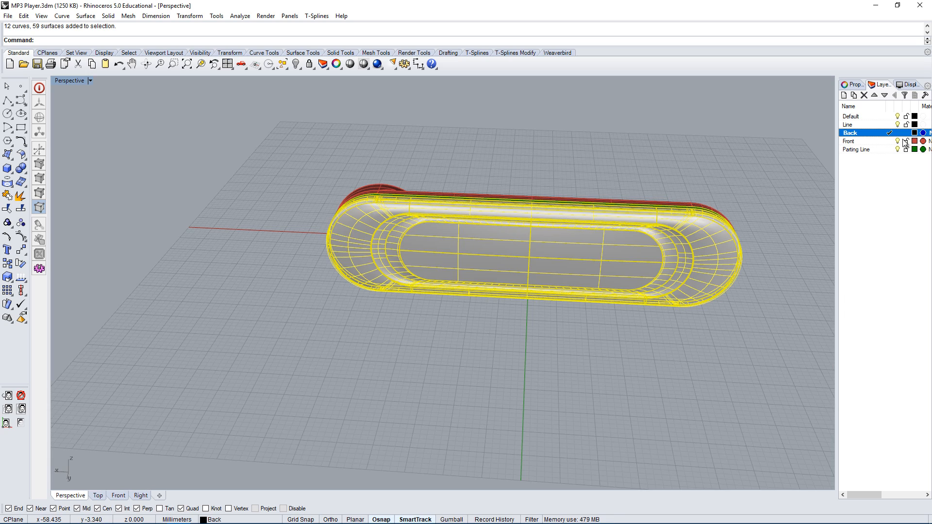
{"action": "right_click_drag", "start_coordinate": [687, 176], "coordinate": [795, 145]}
{"action": "right_click_drag", "start_coordinate": [603, 213], "coordinate": [529, 337]}
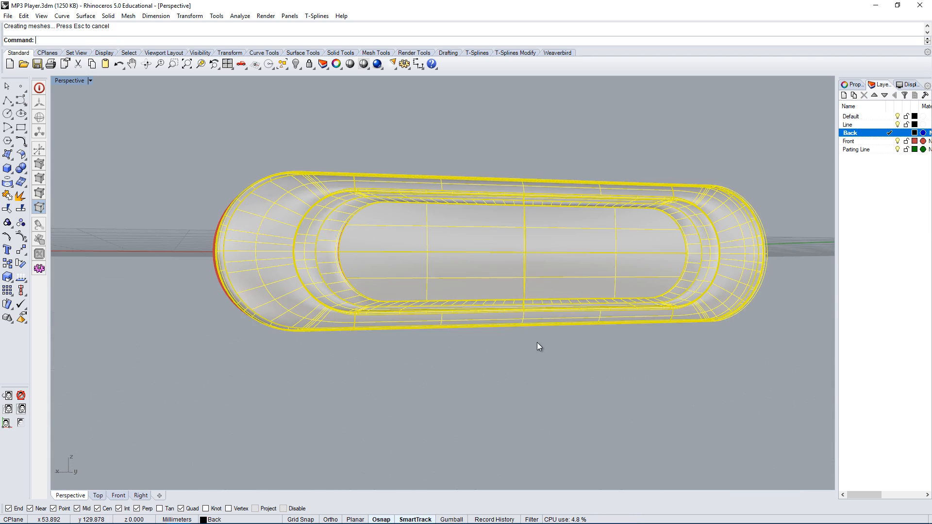
{"action": "left_click", "coordinate": [524, 412]}
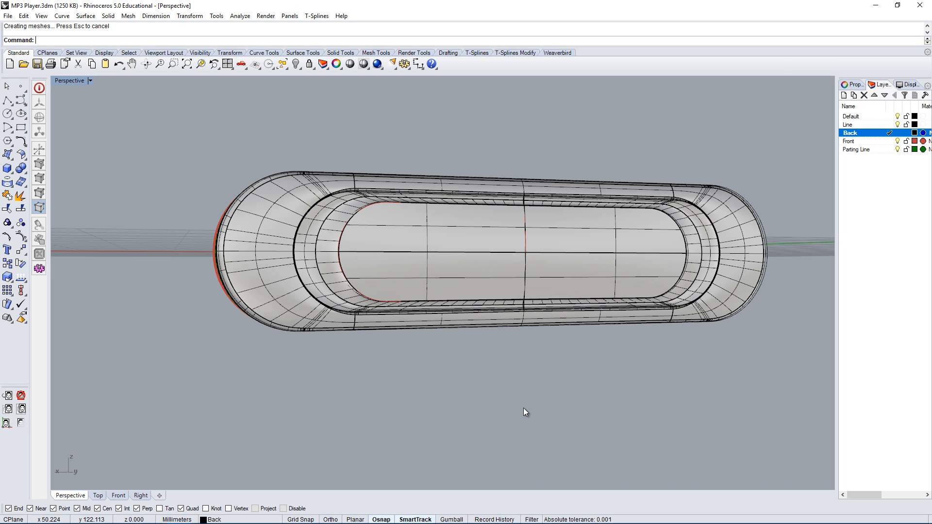
Step: Try FilletEdge with a radius of 0.1 on the edges where the recess wall meets the floor
{"action": "key", "text": "Return"}
{"action": "right_click_drag", "start_coordinate": [523, 408], "coordinate": [380, 354]}
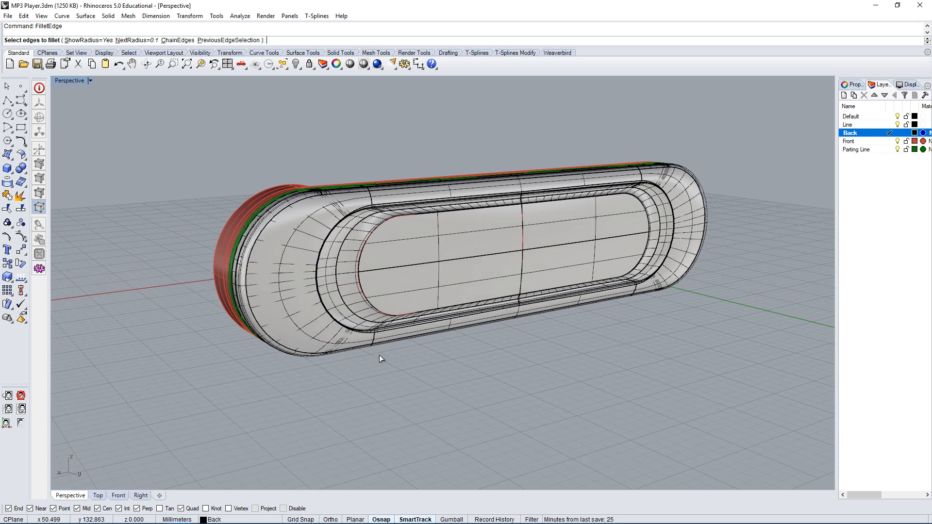
{"action": "scroll", "coordinate": [359, 302], "scroll_direction": "up", "scroll_amount": 5}
{"action": "left_click", "coordinate": [353, 302]}
{"action": "left_click", "coordinate": [319, 190]}
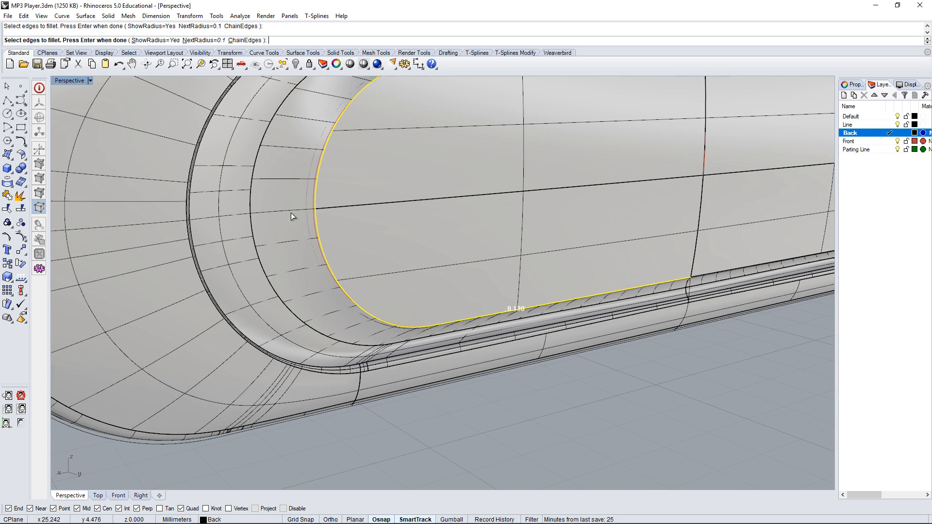
{"action": "scroll", "coordinate": [291, 214], "scroll_direction": "down", "scroll_amount": 2}
{"action": "right_click_drag", "start_coordinate": [831, 208], "coordinate": [666, 226]}
{"action": "key", "text": "Return"}
{"action": "key", "text": "Return"}
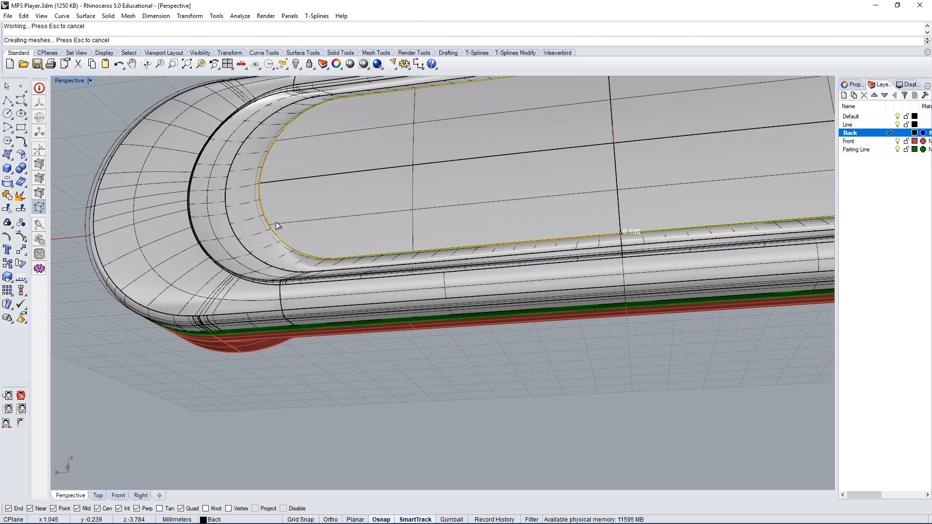
Step: Inspect the 0.1 fillet around the recess floor up close and undo it
{"action": "scroll", "coordinate": [293, 221], "scroll_direction": "up", "scroll_amount": 5}
{"action": "scroll", "coordinate": [328, 296], "scroll_direction": "up", "scroll_amount": 5}
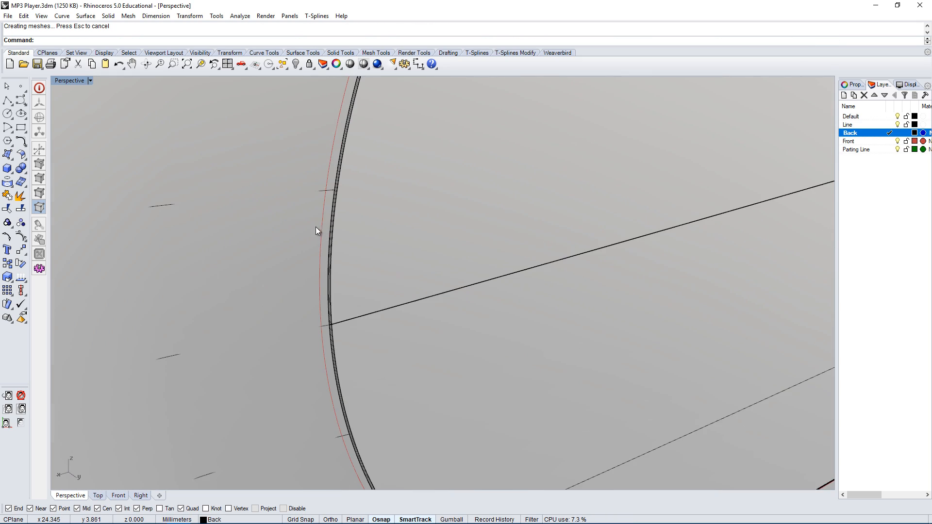
{"action": "scroll", "coordinate": [343, 342], "scroll_direction": "down", "scroll_amount": 5}
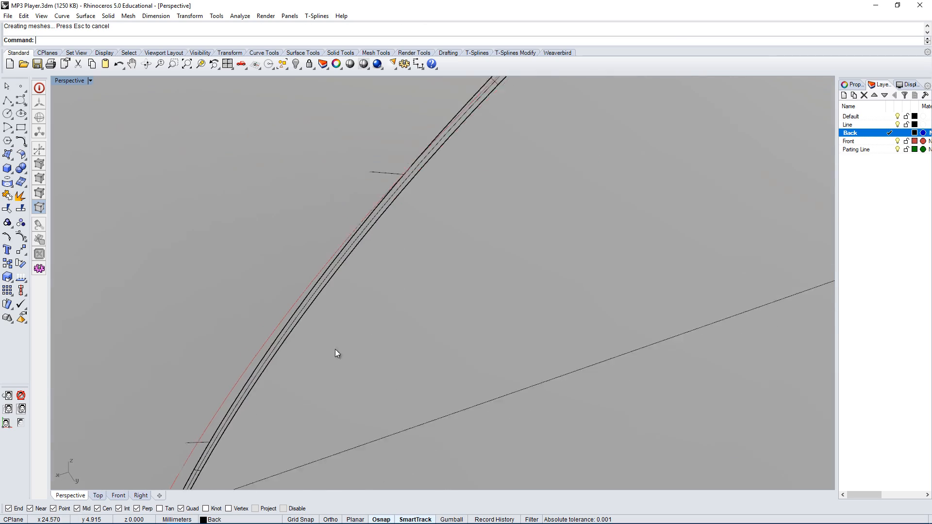
{"action": "key", "text": "ctrl+z"}
Step: Fillet all edges between the recess wall and floor on both halves with a radius of 0.3
{"action": "right_click_drag", "start_coordinate": [339, 326], "coordinate": [372, 331]}
{"action": "right_click", "coordinate": [273, 229]}
{"action": "left_click", "coordinate": [146, 40]}
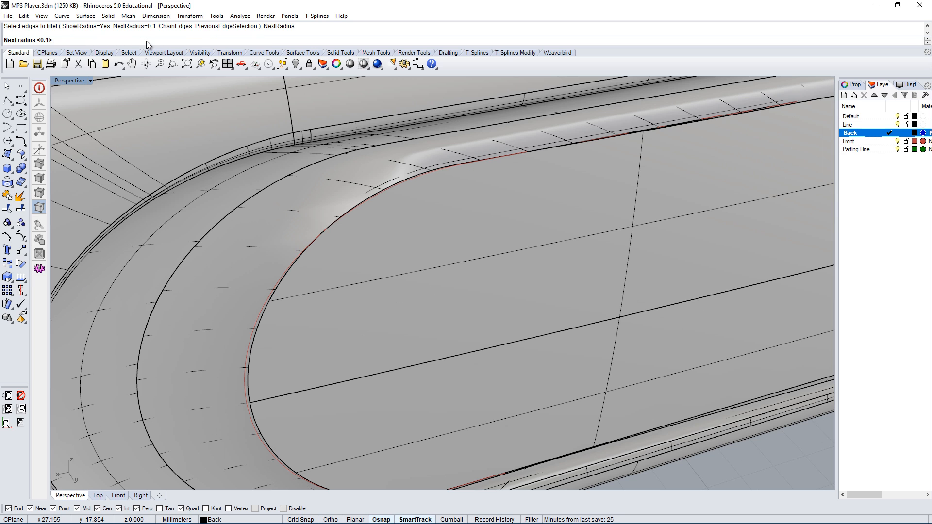
{"action": "type", "text": ".3"}
{"action": "key", "text": "Return"}
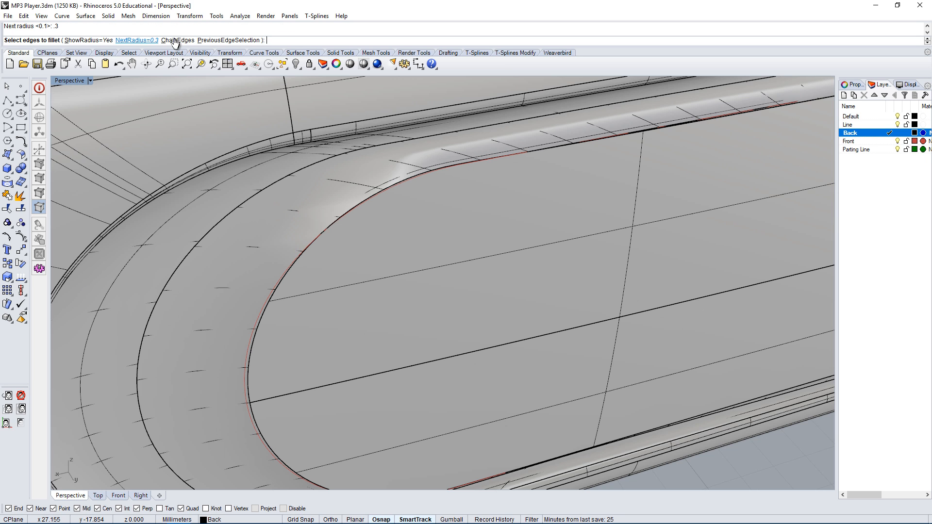
{"action": "left_click", "coordinate": [259, 329]}
{"action": "left_click", "coordinate": [261, 426]}
{"action": "scroll", "coordinate": [556, 304], "scroll_direction": "down", "scroll_amount": 6}
{"action": "scroll", "coordinate": [699, 303], "scroll_direction": "up", "scroll_amount": 4}
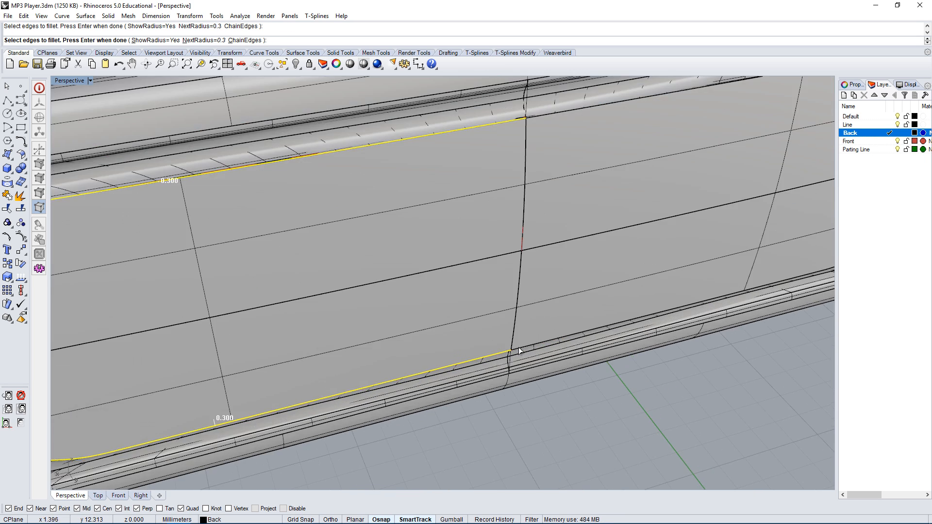
{"action": "left_click", "coordinate": [558, 114]}
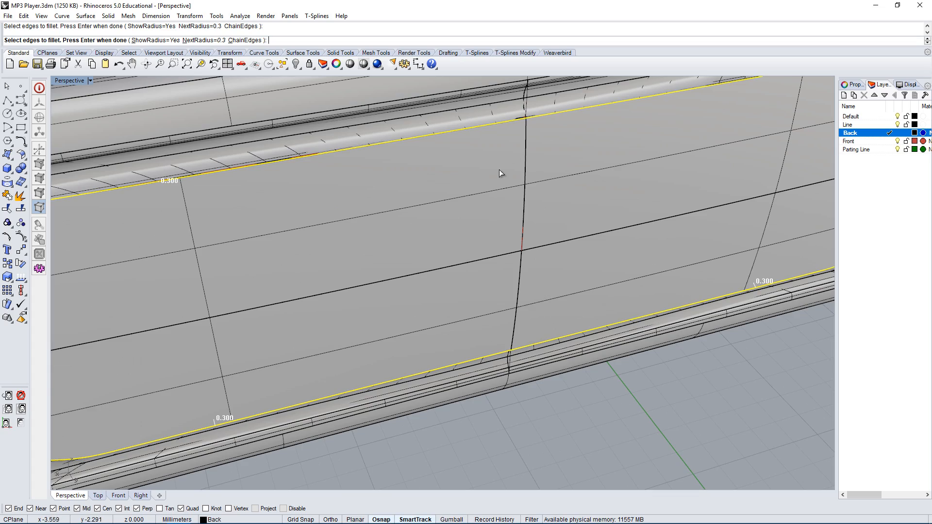
{"action": "scroll", "coordinate": [499, 170], "scroll_direction": "down", "scroll_amount": 5}
{"action": "key", "text": "Return"}
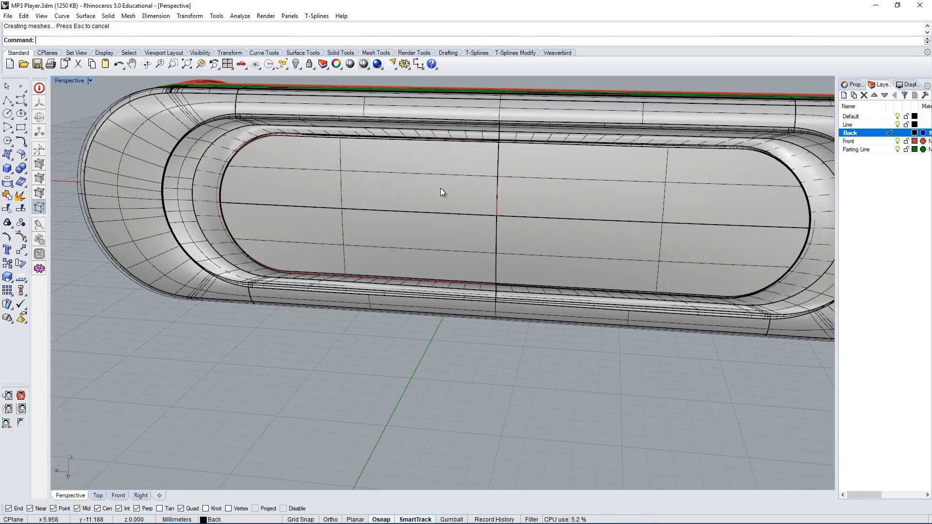
Step: Apply Zebra analysis to the back shell polysurface and examine the stripes across the filleted recess floor and wall
{"action": "right_click_drag", "start_coordinate": [360, 370], "coordinate": [473, 422]}
{"action": "scroll", "coordinate": [248, 220], "scroll_direction": "up", "scroll_amount": 8}
{"action": "right_click_drag", "start_coordinate": [339, 269], "coordinate": [325, 269]}
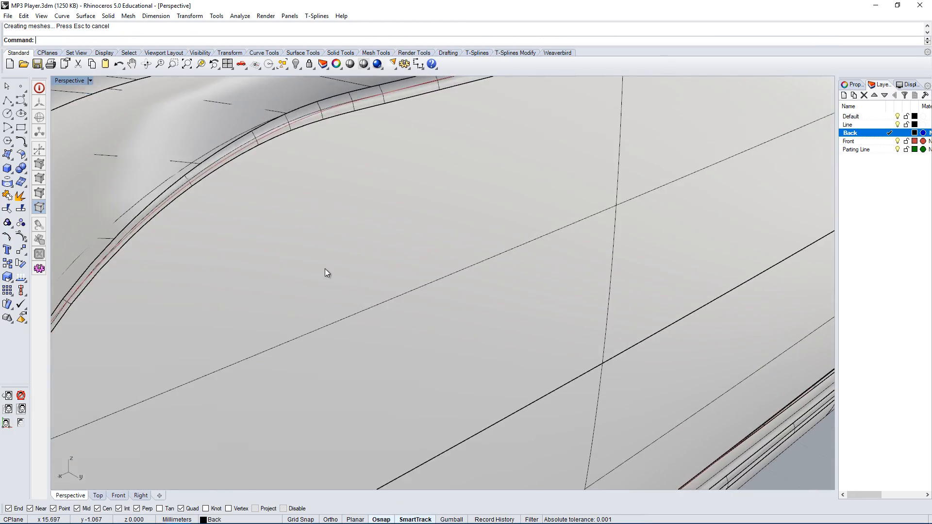
{"action": "scroll", "coordinate": [441, 195], "scroll_direction": "down", "scroll_amount": 5}
{"action": "right_click_drag", "start_coordinate": [440, 194], "coordinate": [443, 208]}
{"action": "left_click", "coordinate": [443, 208]}
{"action": "scroll", "coordinate": [301, 176], "scroll_direction": "down", "scroll_amount": 6}
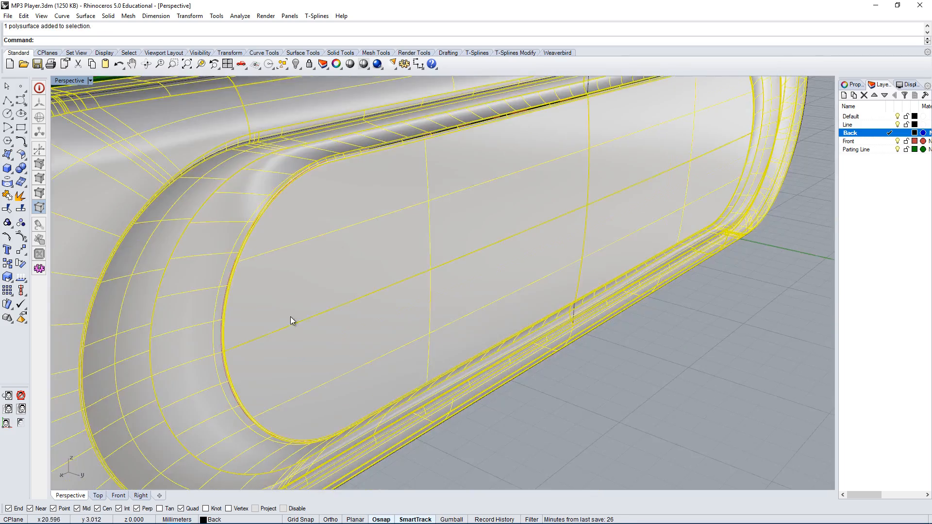
{"action": "right_click_drag", "start_coordinate": [290, 316], "coordinate": [260, 216]}
{"action": "scroll", "coordinate": [280, 271], "scroll_direction": "down", "scroll_amount": 3}
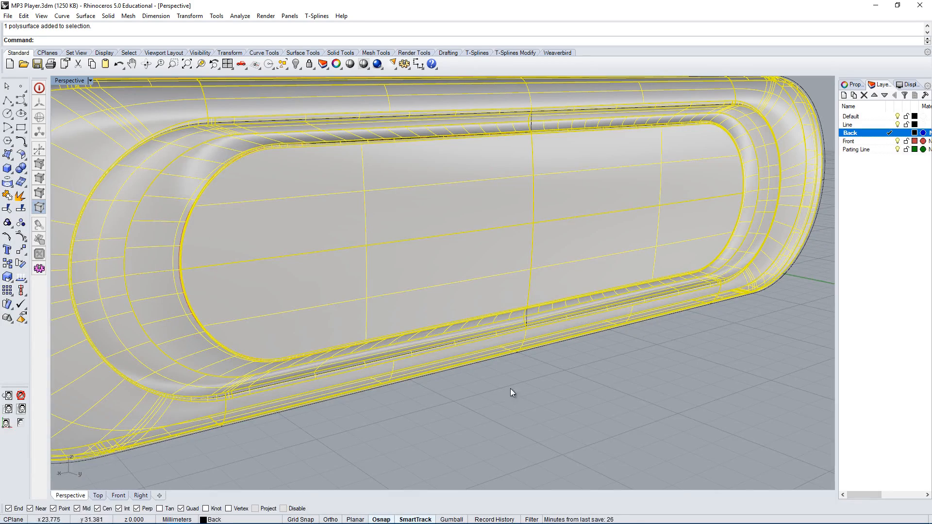
{"action": "left_click", "coordinate": [239, 17]}
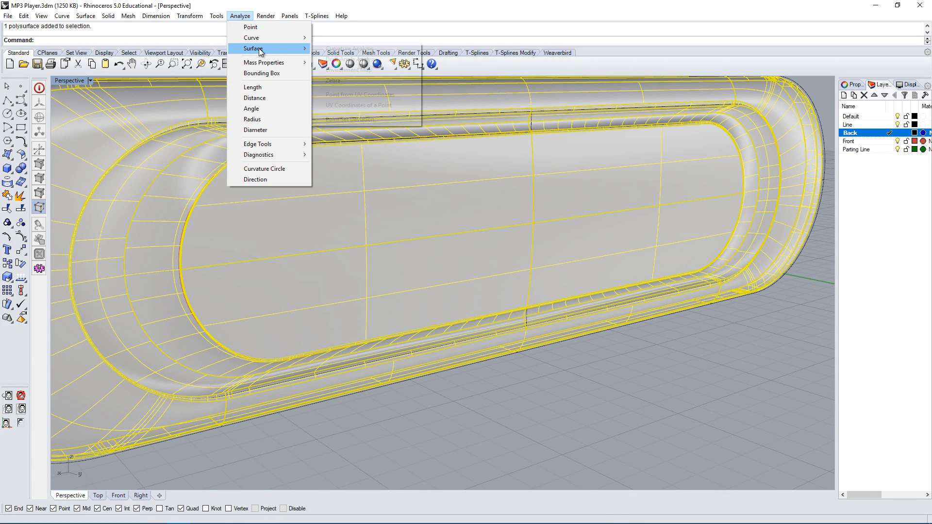
{"action": "mouse_move", "coordinate": [256, 51]}
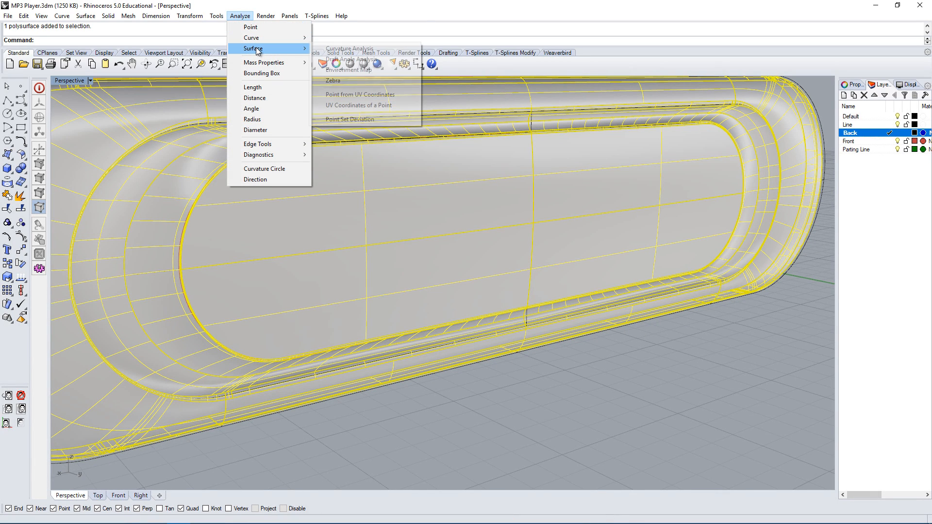
{"action": "left_click", "coordinate": [346, 80]}
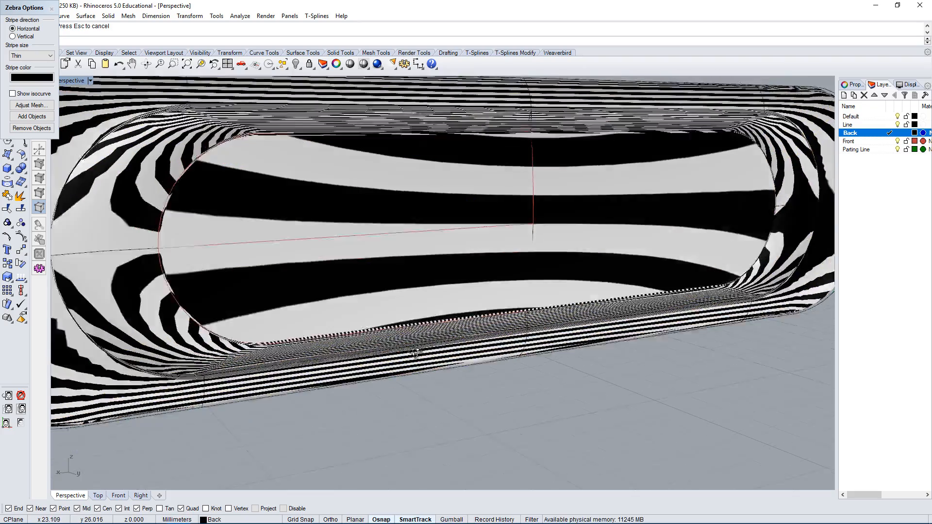
{"action": "right_click_drag", "start_coordinate": [416, 352], "coordinate": [526, 136]}
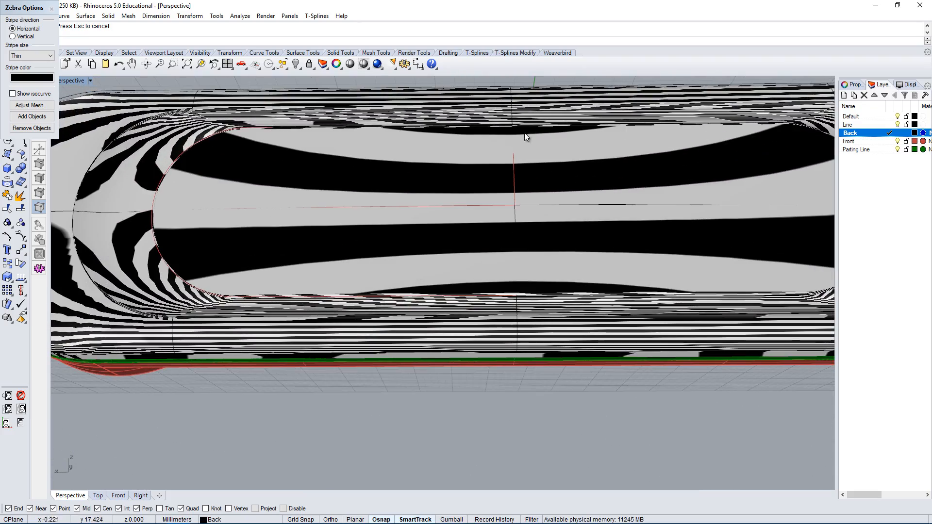
{"action": "mouse_move", "coordinate": [452, 178]}
{"action": "right_mouse_down"}
{"action": "mouse_move", "coordinate": [482, 262]}
{"action": "mouse_move", "coordinate": [557, 323]}
{"action": "mouse_move", "coordinate": [572, 304]}
{"action": "mouse_move", "coordinate": [550, 299]}
{"action": "mouse_move", "coordinate": [580, 375]}
{"action": "mouse_move", "coordinate": [441, 322]}
{"action": "mouse_move", "coordinate": [592, 364]}
{"action": "mouse_move", "coordinate": [658, 363]}
{"action": "mouse_move", "coordinate": [519, 213]}
{"action": "right_mouse_up"}
Step: Switch the viewport to Shaded display and add the front shell's recessed oval surface to the Zebra analysis
{"action": "middle_click", "coordinate": [579, 374]}
{"action": "left_click", "coordinate": [607, 372]}
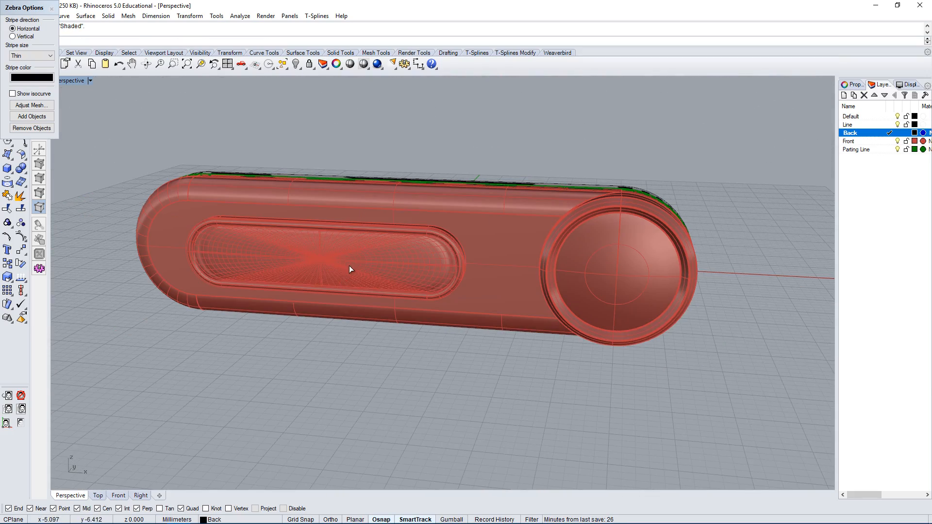
{"action": "left_click", "coordinate": [348, 266]}
{"action": "right_click_drag", "start_coordinate": [343, 388], "coordinate": [237, 287]}
{"action": "scroll", "coordinate": [237, 286], "scroll_direction": "up", "scroll_amount": 7}
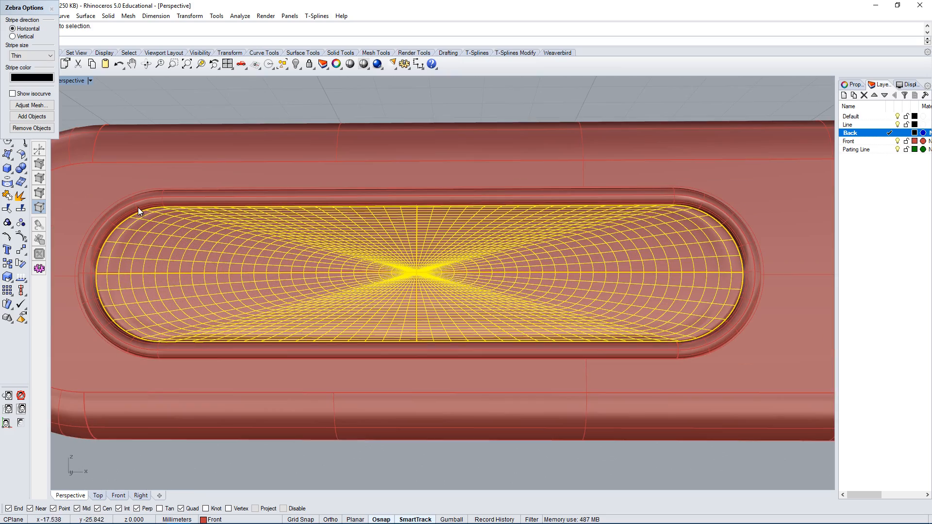
{"action": "right_click_drag", "start_coordinate": [220, 318], "coordinate": [560, 413]}
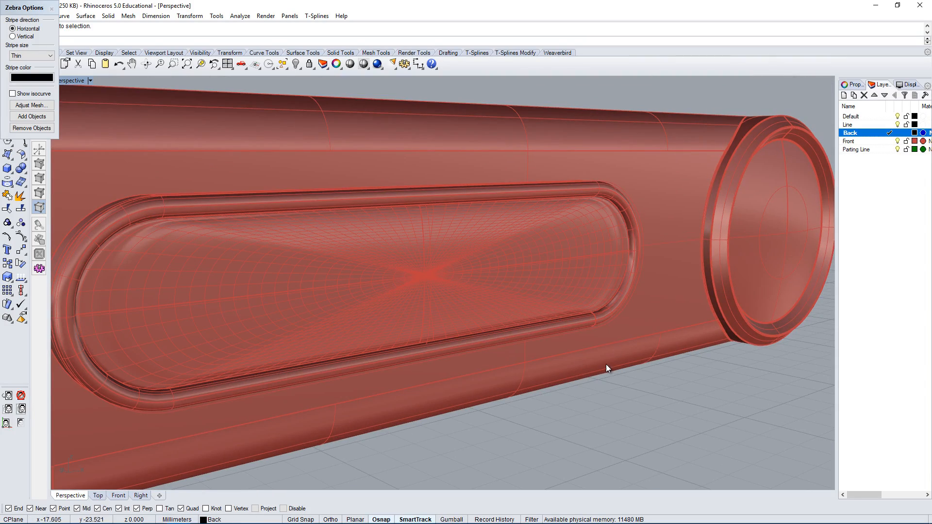
{"action": "right_click_drag", "start_coordinate": [606, 364], "coordinate": [226, 248]}
{"action": "left_click", "coordinate": [238, 277]}
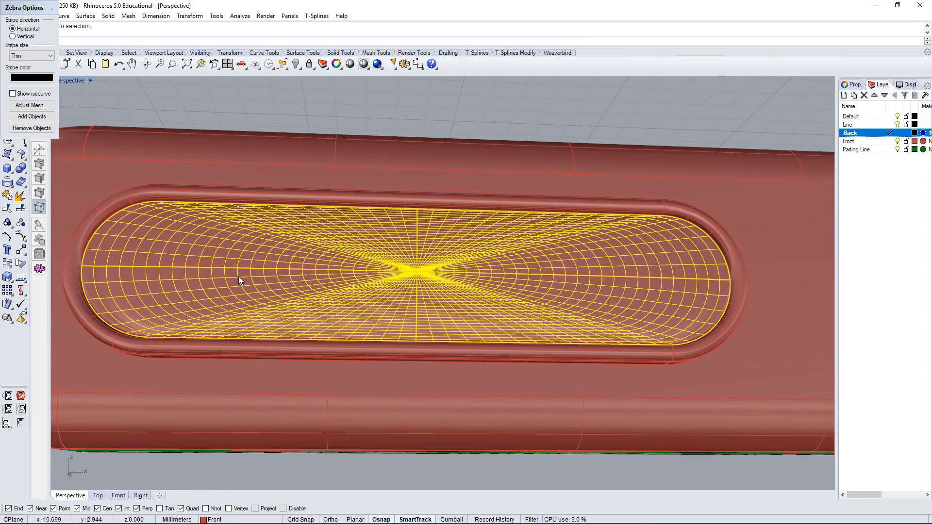
{"action": "right_click_drag", "start_coordinate": [160, 155], "coordinate": [421, 329]}
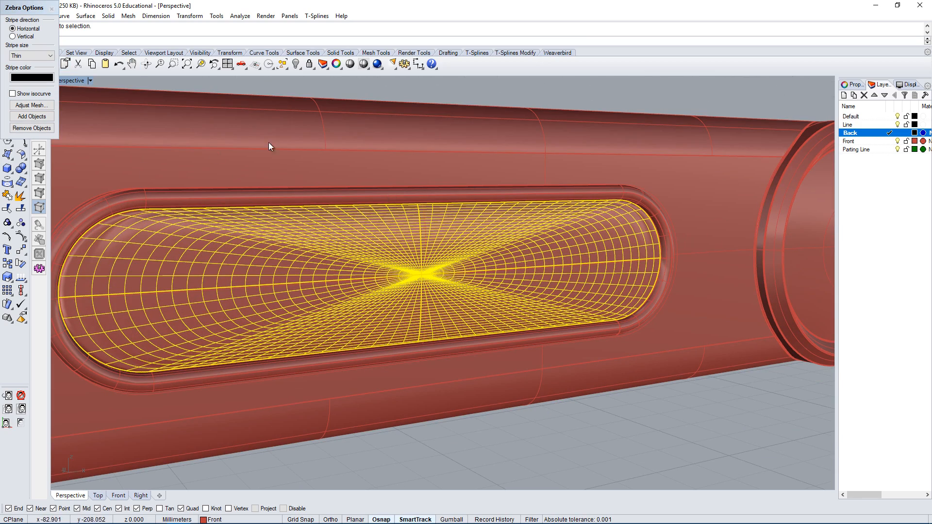
{"action": "right_click_drag", "start_coordinate": [292, 330], "coordinate": [141, 215]}
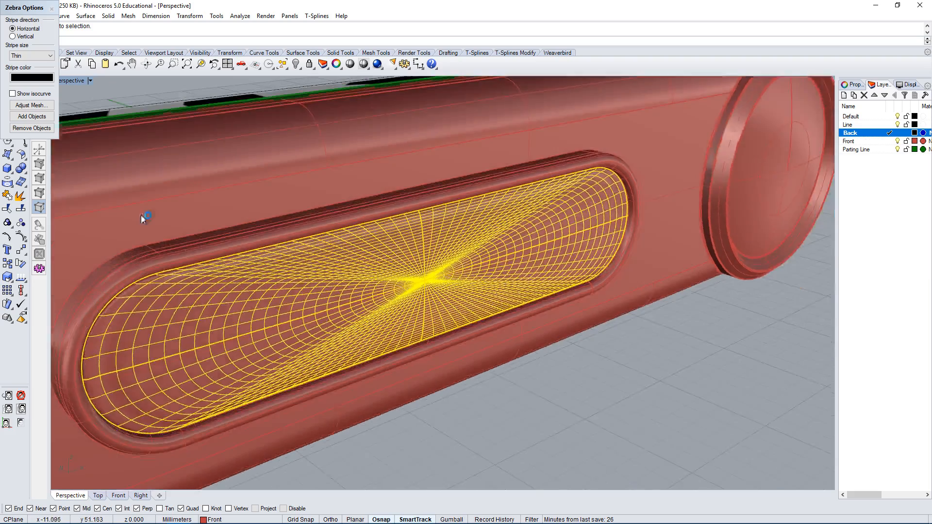
{"action": "left_click", "coordinate": [31, 116]}
{"action": "left_click", "coordinate": [567, 411]}
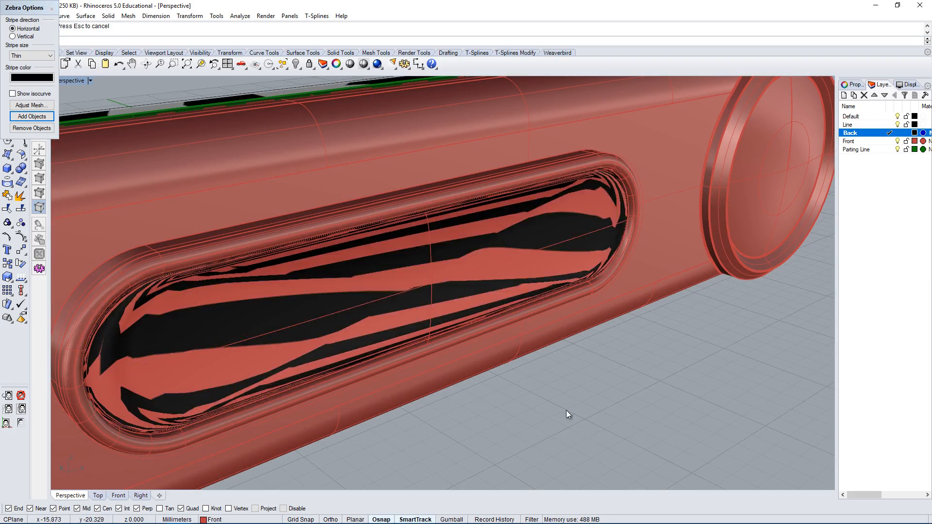
Step: Compare the Zebra stripe flow on the front recess with the back recess, moving the Zebra options clear of the toolbars
{"action": "right_click_drag", "start_coordinate": [566, 409], "coordinate": [514, 358]}
{"action": "scroll", "coordinate": [542, 226], "scroll_direction": "up", "scroll_amount": 5}
{"action": "right_click_drag", "start_coordinate": [542, 226], "coordinate": [493, 211]}
{"action": "scroll", "coordinate": [493, 211], "scroll_direction": "down", "scroll_amount": 4}
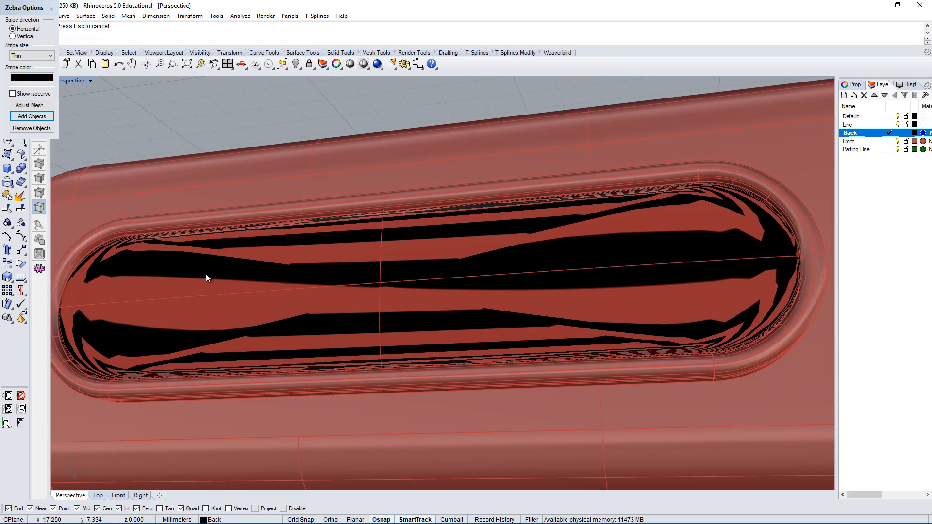
{"action": "right_click_drag", "start_coordinate": [208, 276], "coordinate": [451, 257]}
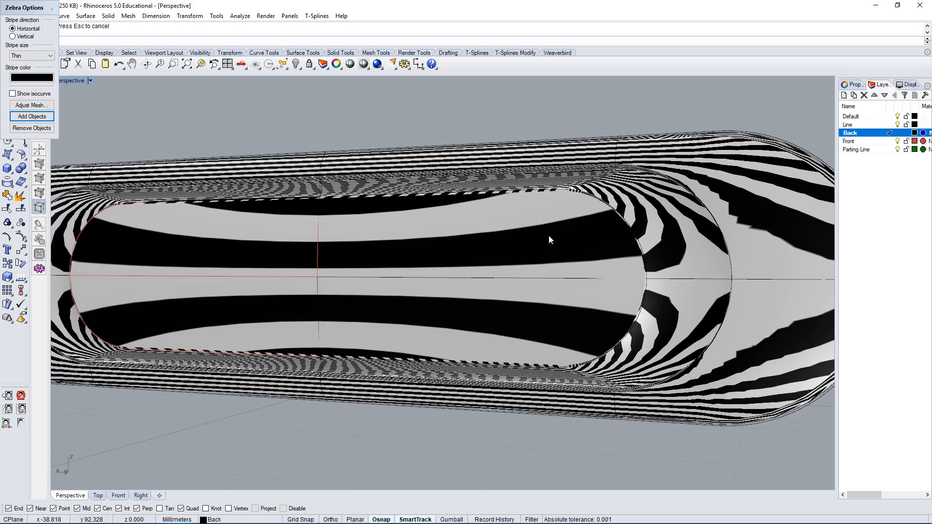
{"action": "right_click_drag", "start_coordinate": [266, 301], "coordinate": [440, 337]}
{"action": "left_click_drag", "start_coordinate": [25, 10], "coordinate": [84, 66]}
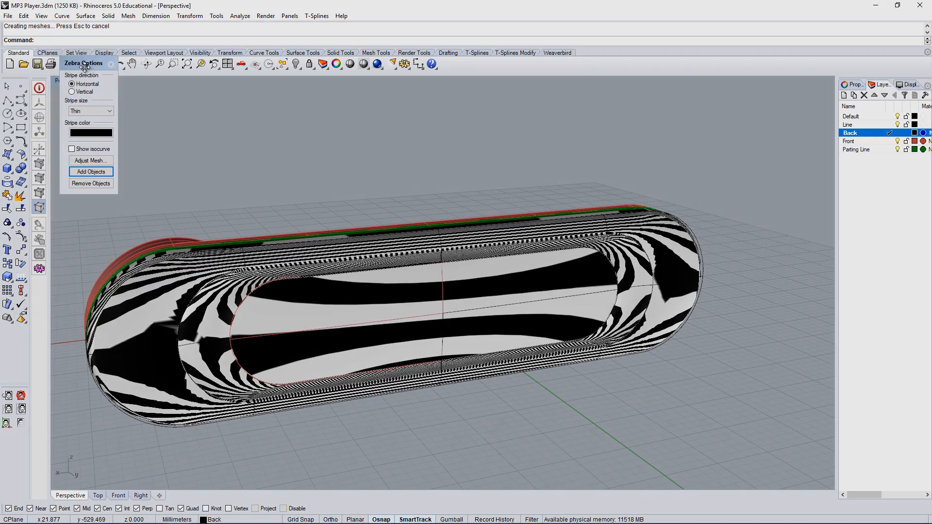